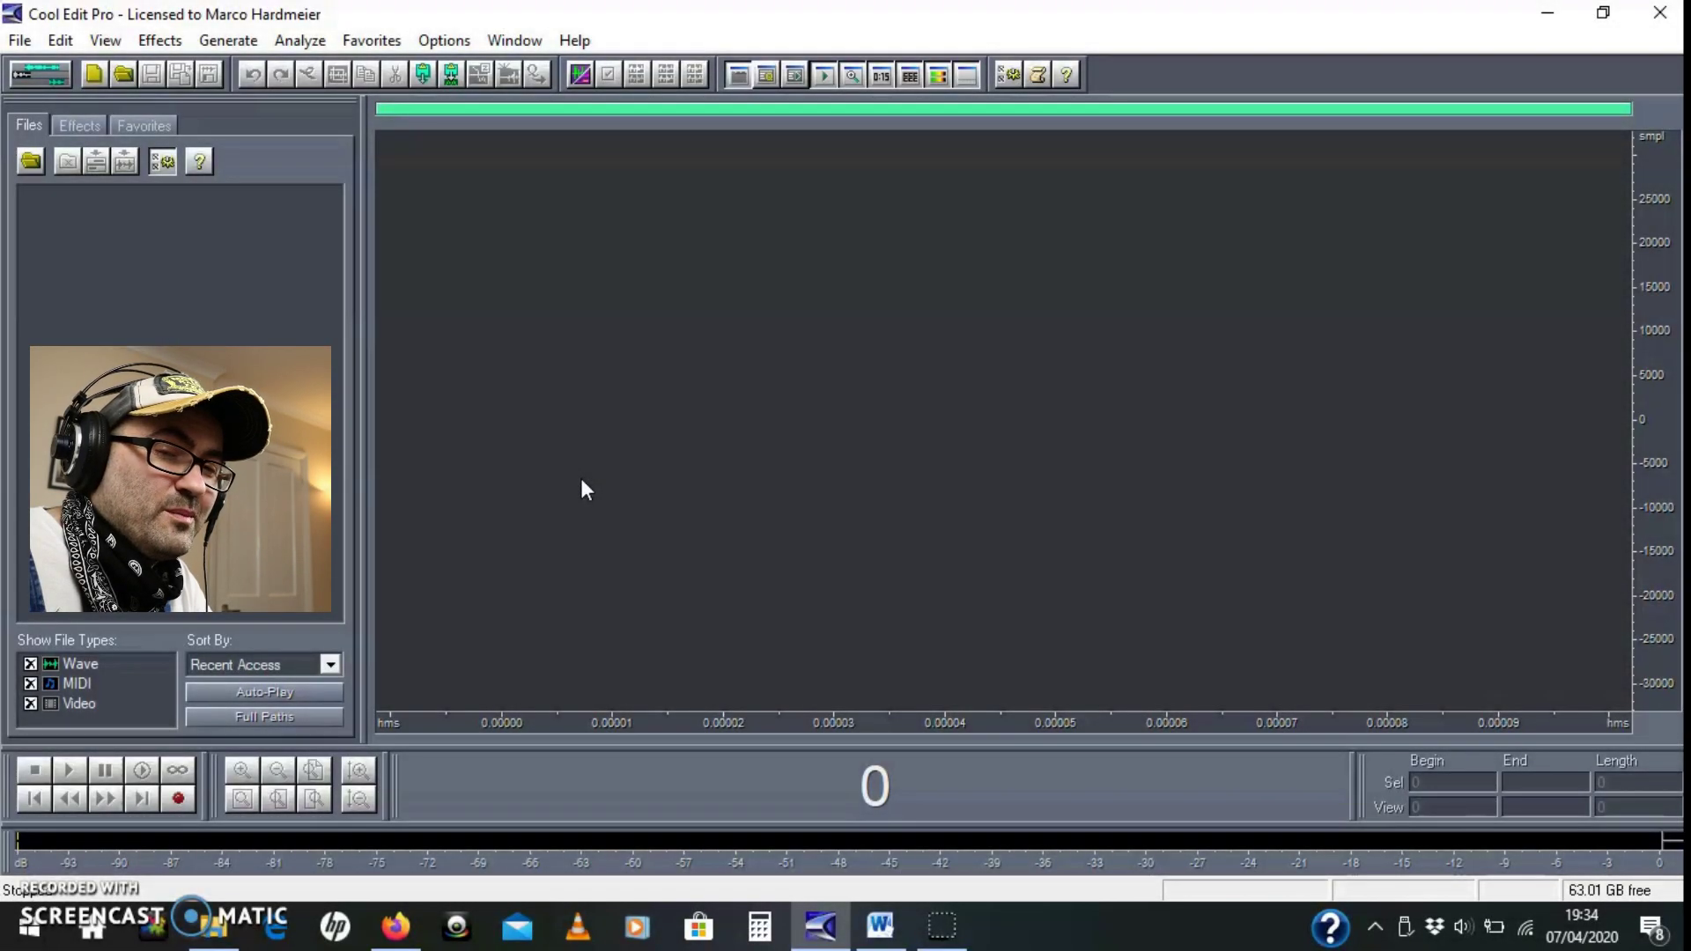
# Step: Toggle from the empty waveform editor into the Multitrack View
pyautogui.click(603, 404)
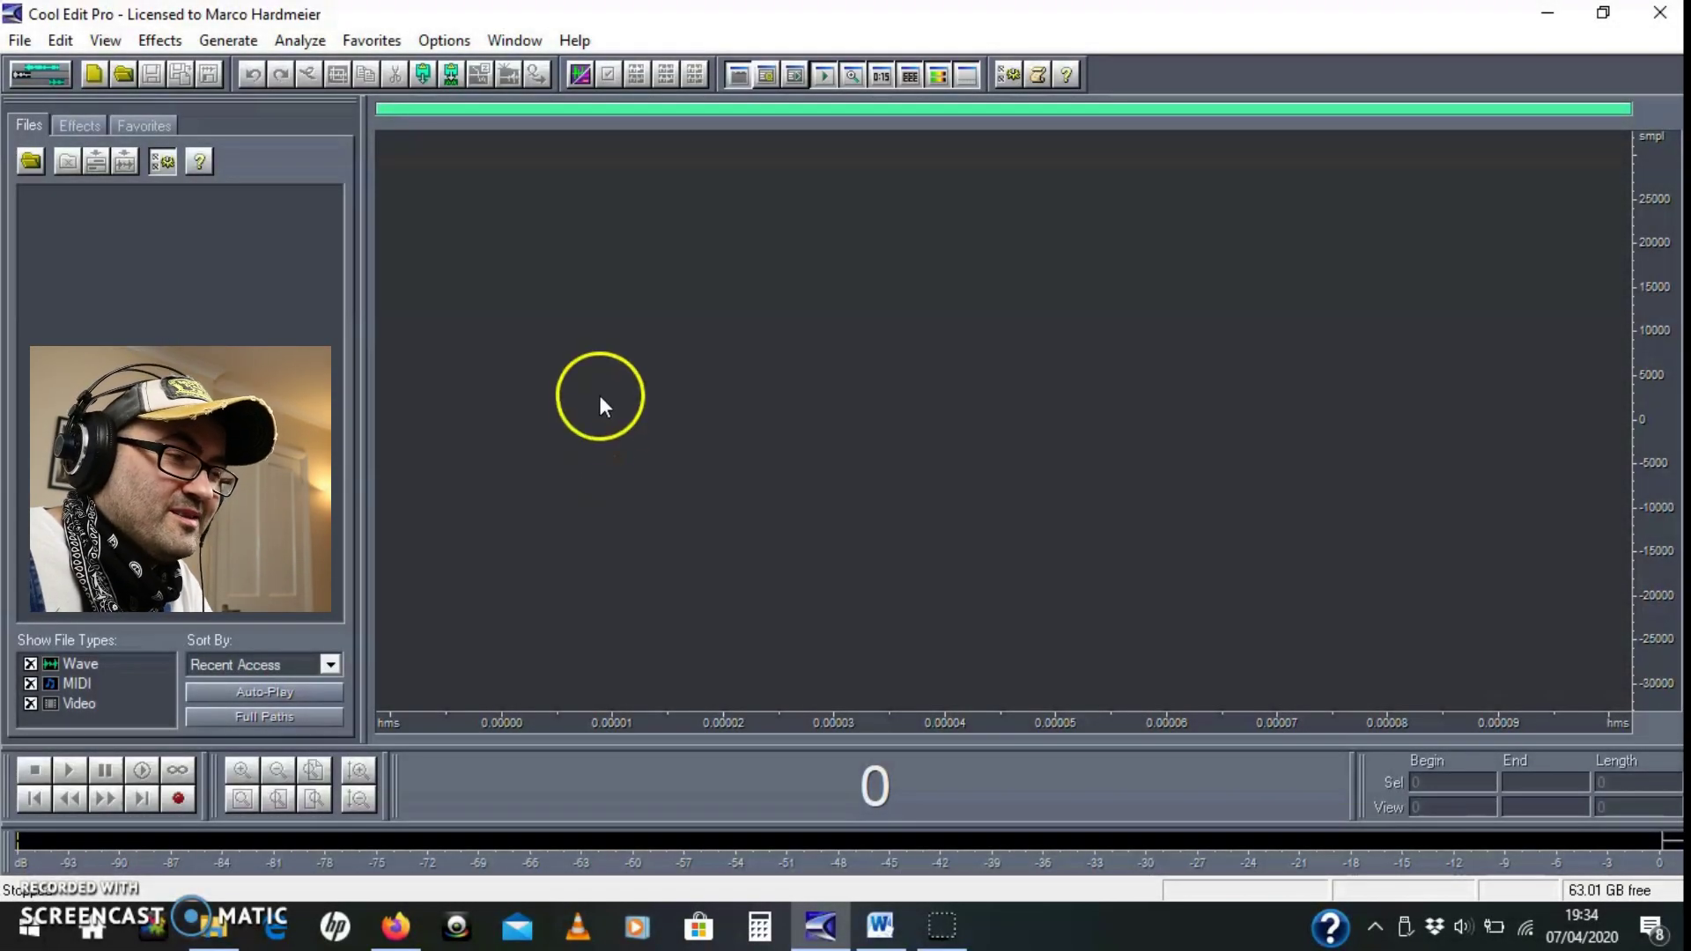
pyautogui.click(611, 430)
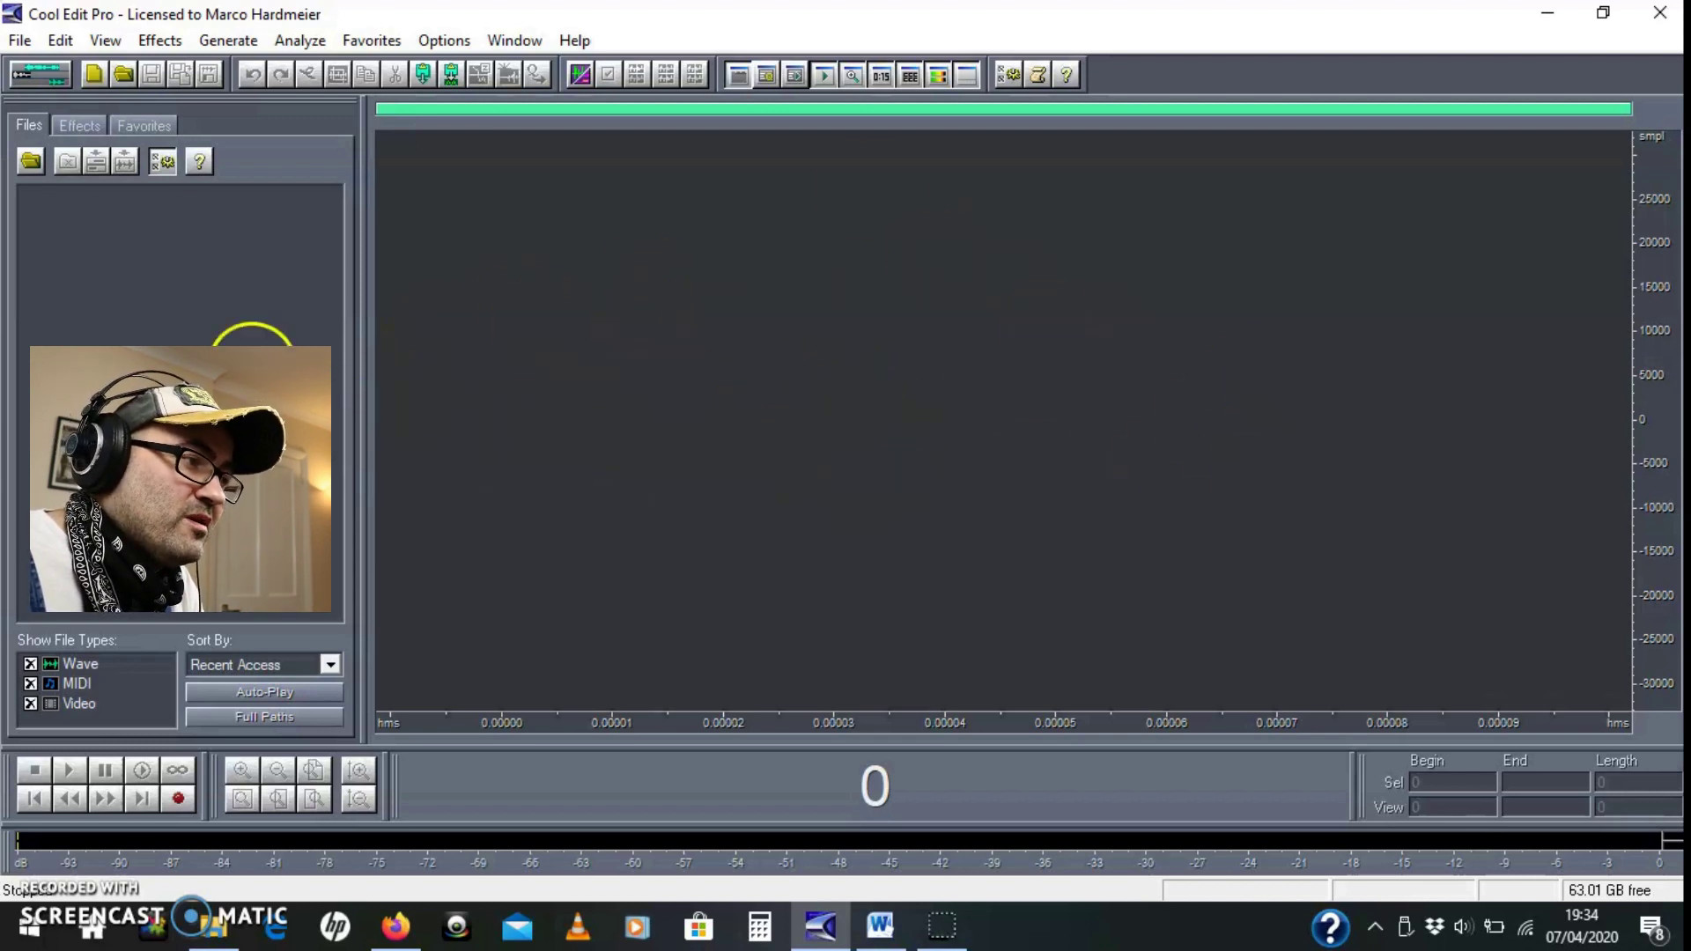
# Step: Switch to the multitrack session and select Tracks 1 through 4 in turn
pyautogui.click(42, 72)
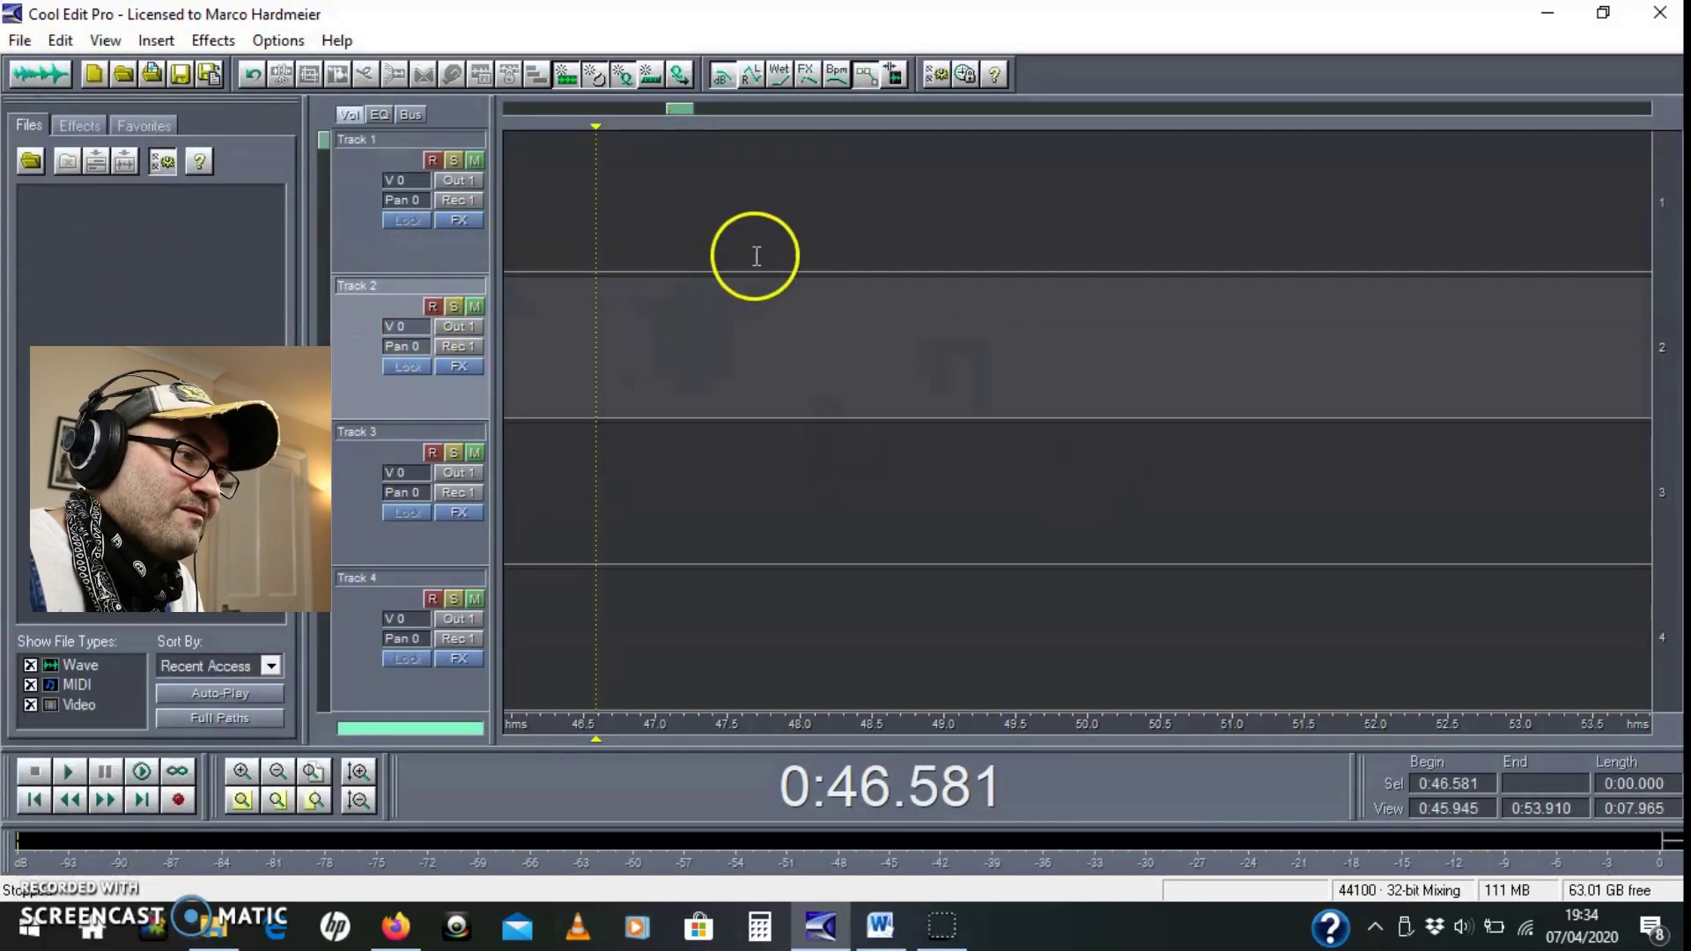
pyautogui.click(758, 208)
pyautogui.click(762, 366)
pyautogui.click(774, 487)
pyautogui.click(757, 682)
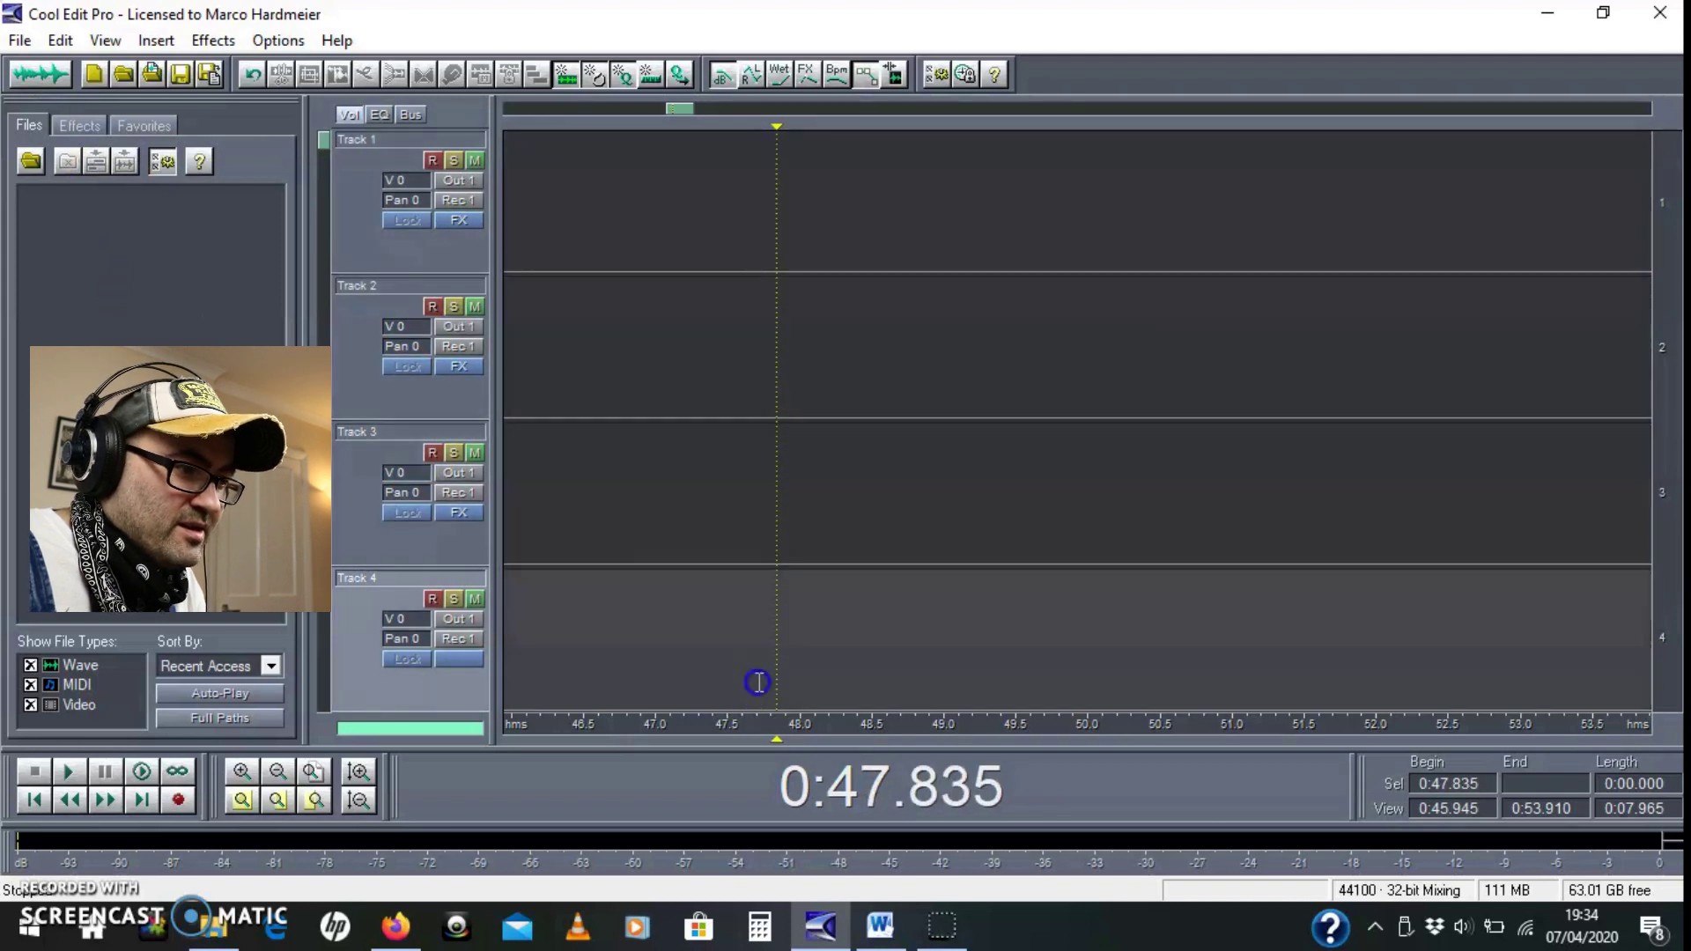
# Step: Move the track focus back up to Track 1 and return to the Edit View
pyautogui.click(789, 573)
pyautogui.click(758, 525)
pyautogui.click(759, 396)
pyautogui.click(783, 220)
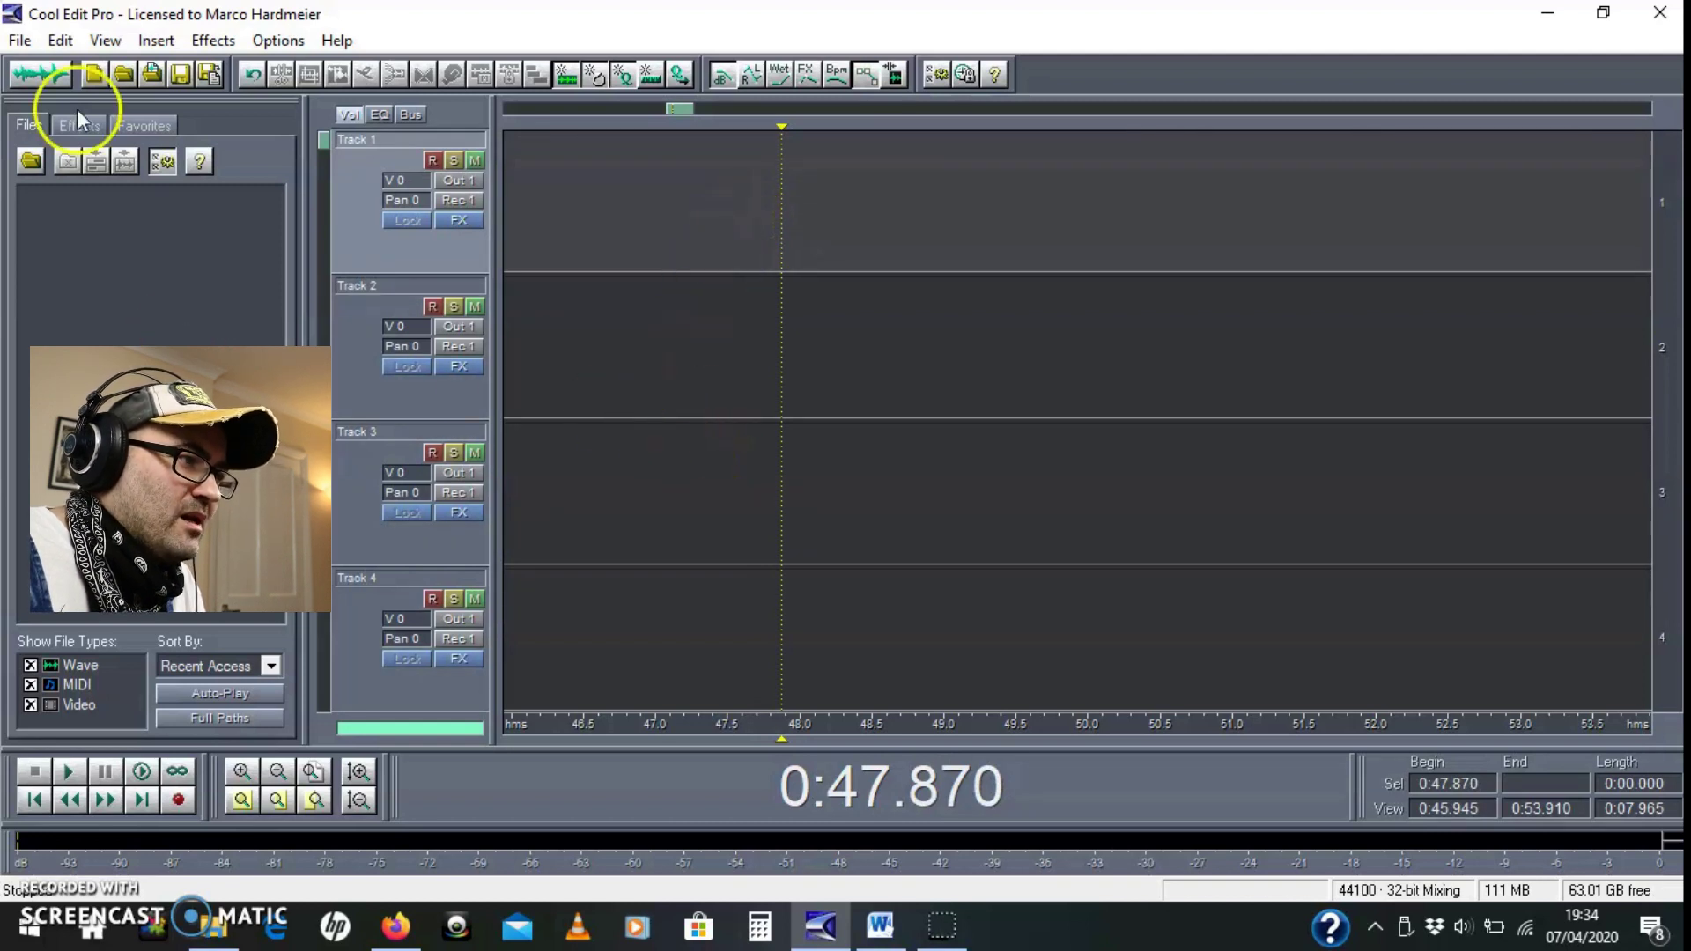
pyautogui.click(44, 74)
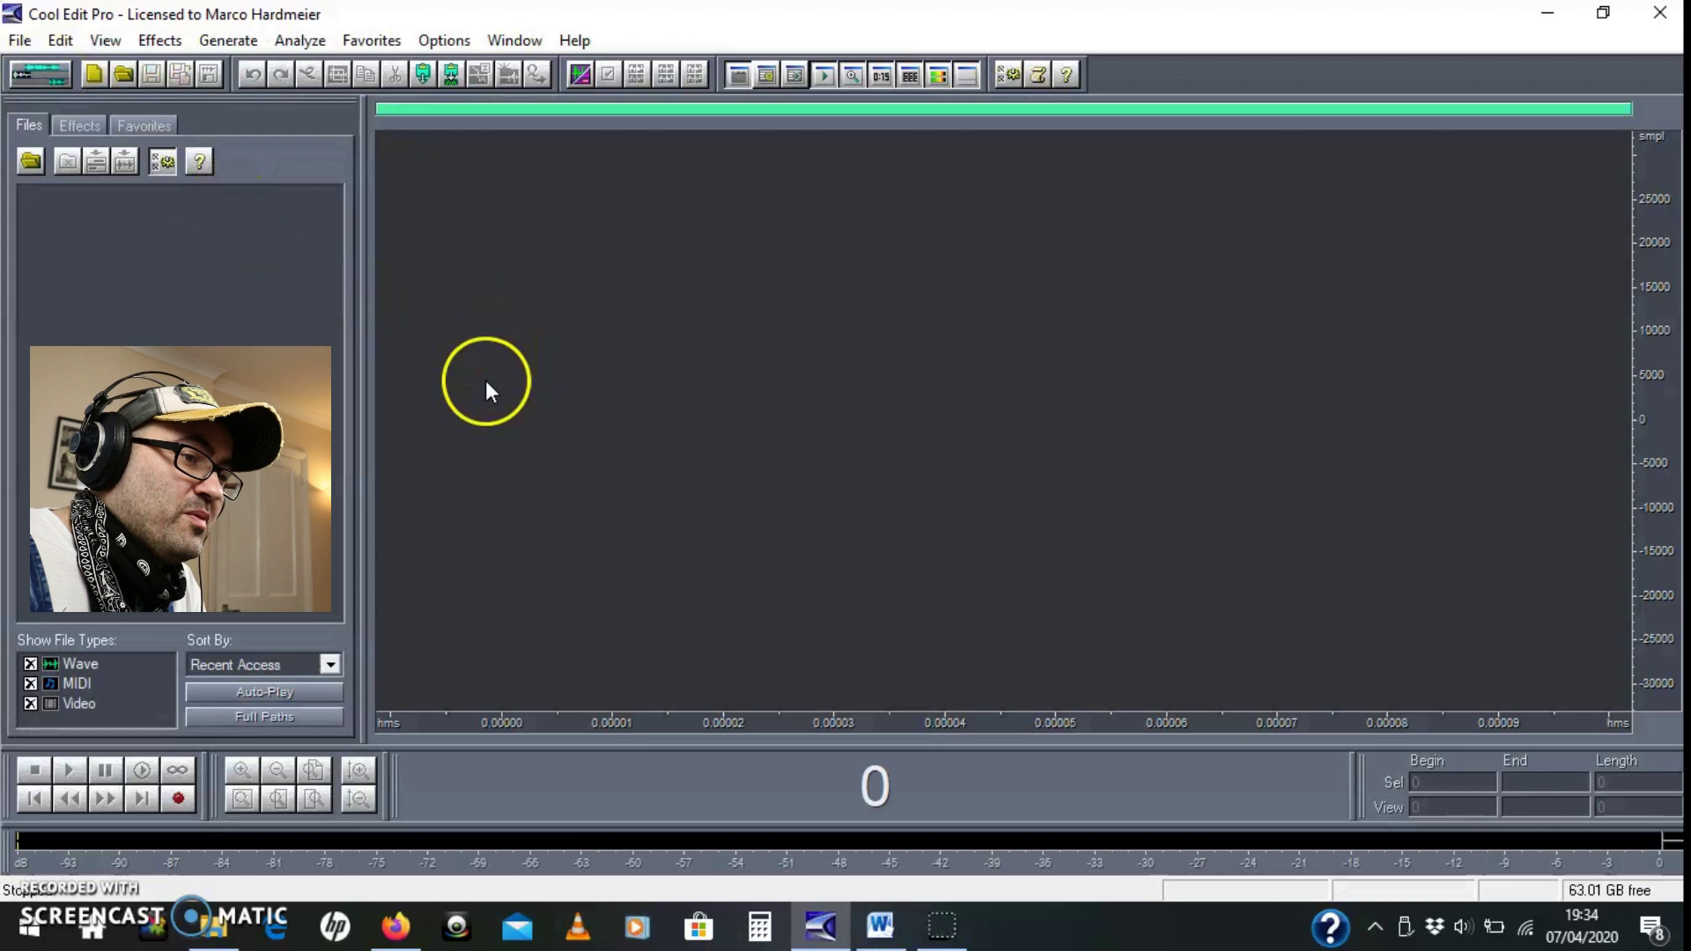
# Step: Open the waveform file 06 Track 6.wav
pyautogui.click(19, 40)
pyautogui.click(43, 105)
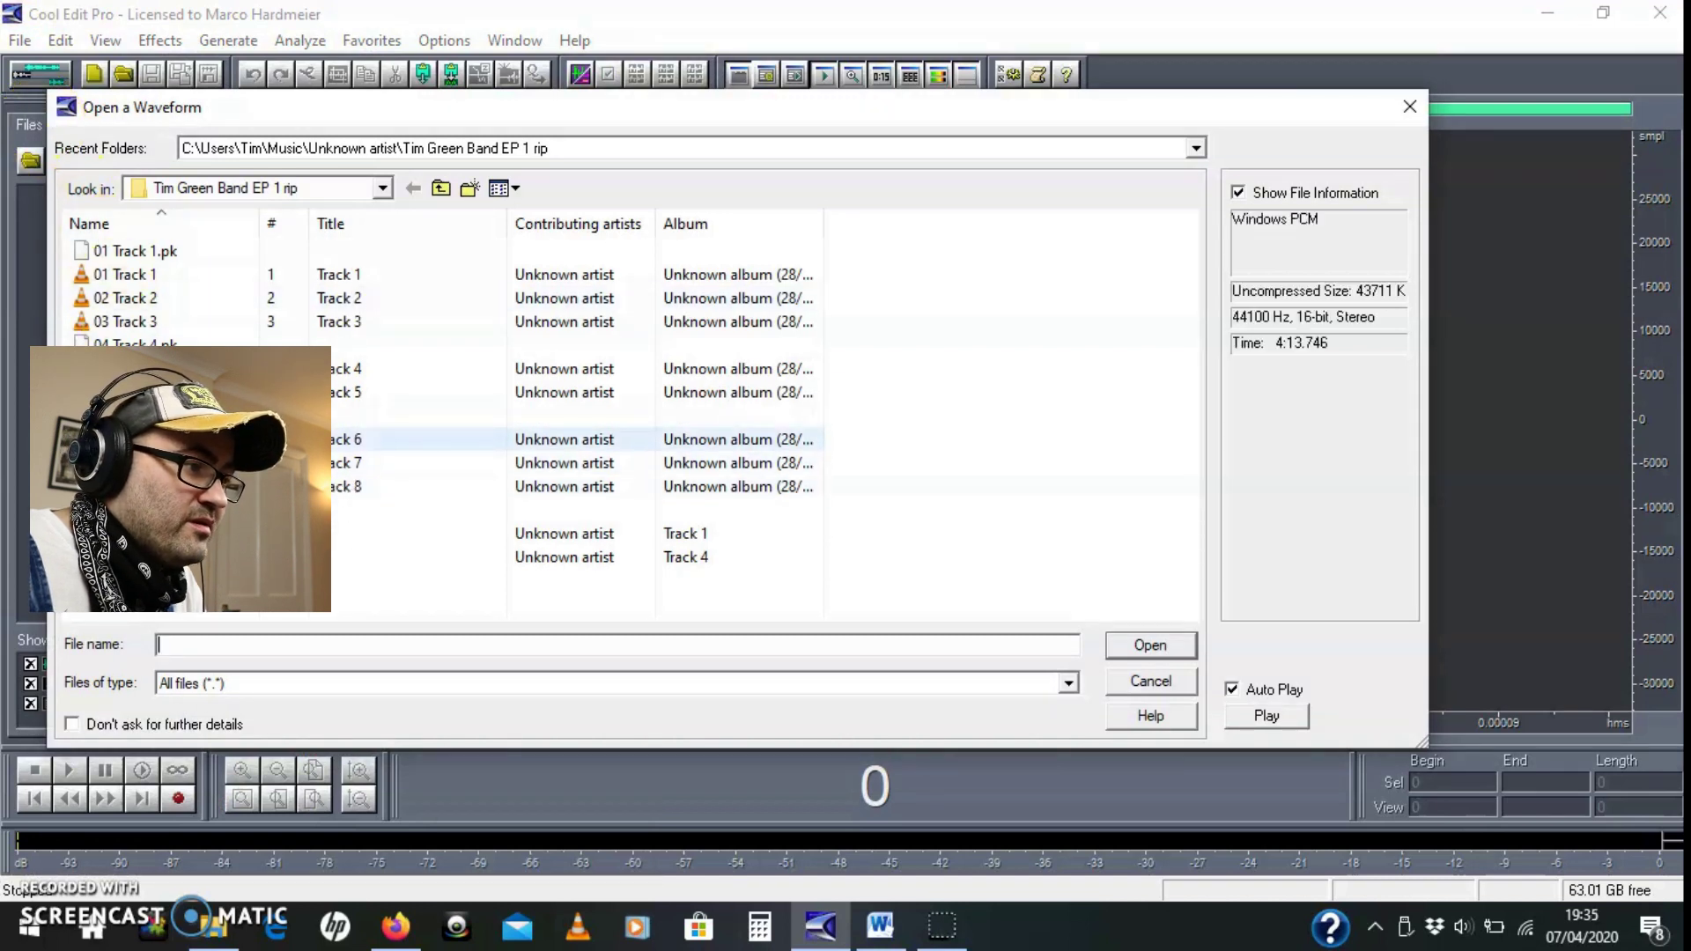
pyautogui.doubleClick(132, 439)
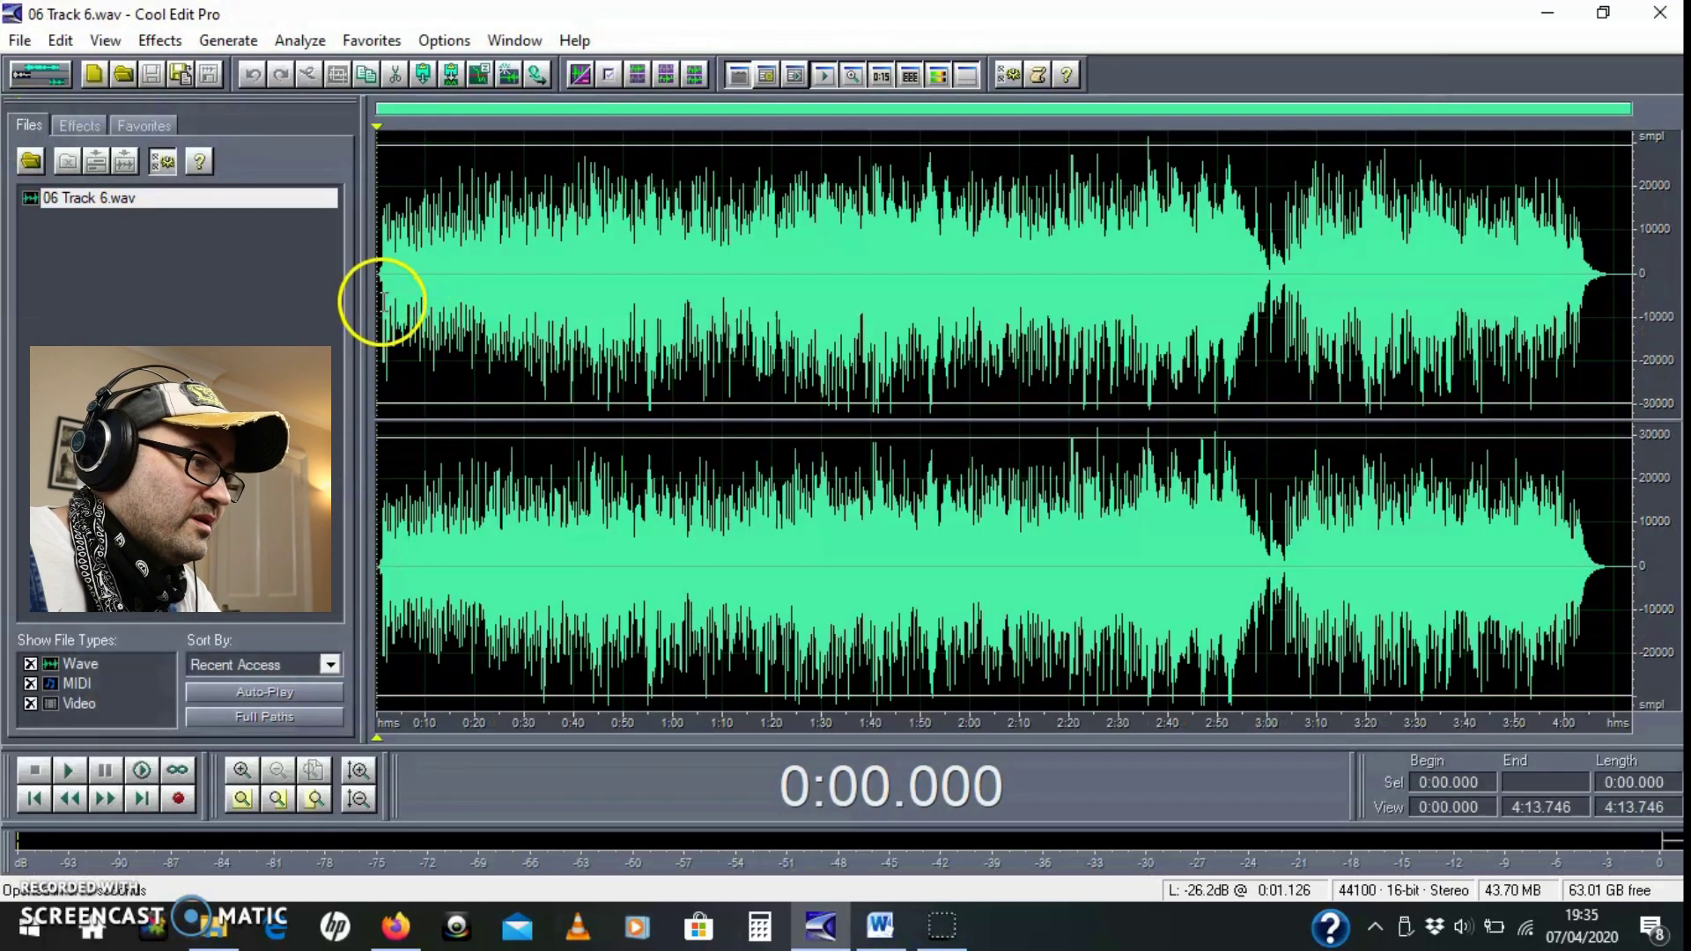
# Step: Play the file from just after its start, then stop playback
pyautogui.click(382, 299)
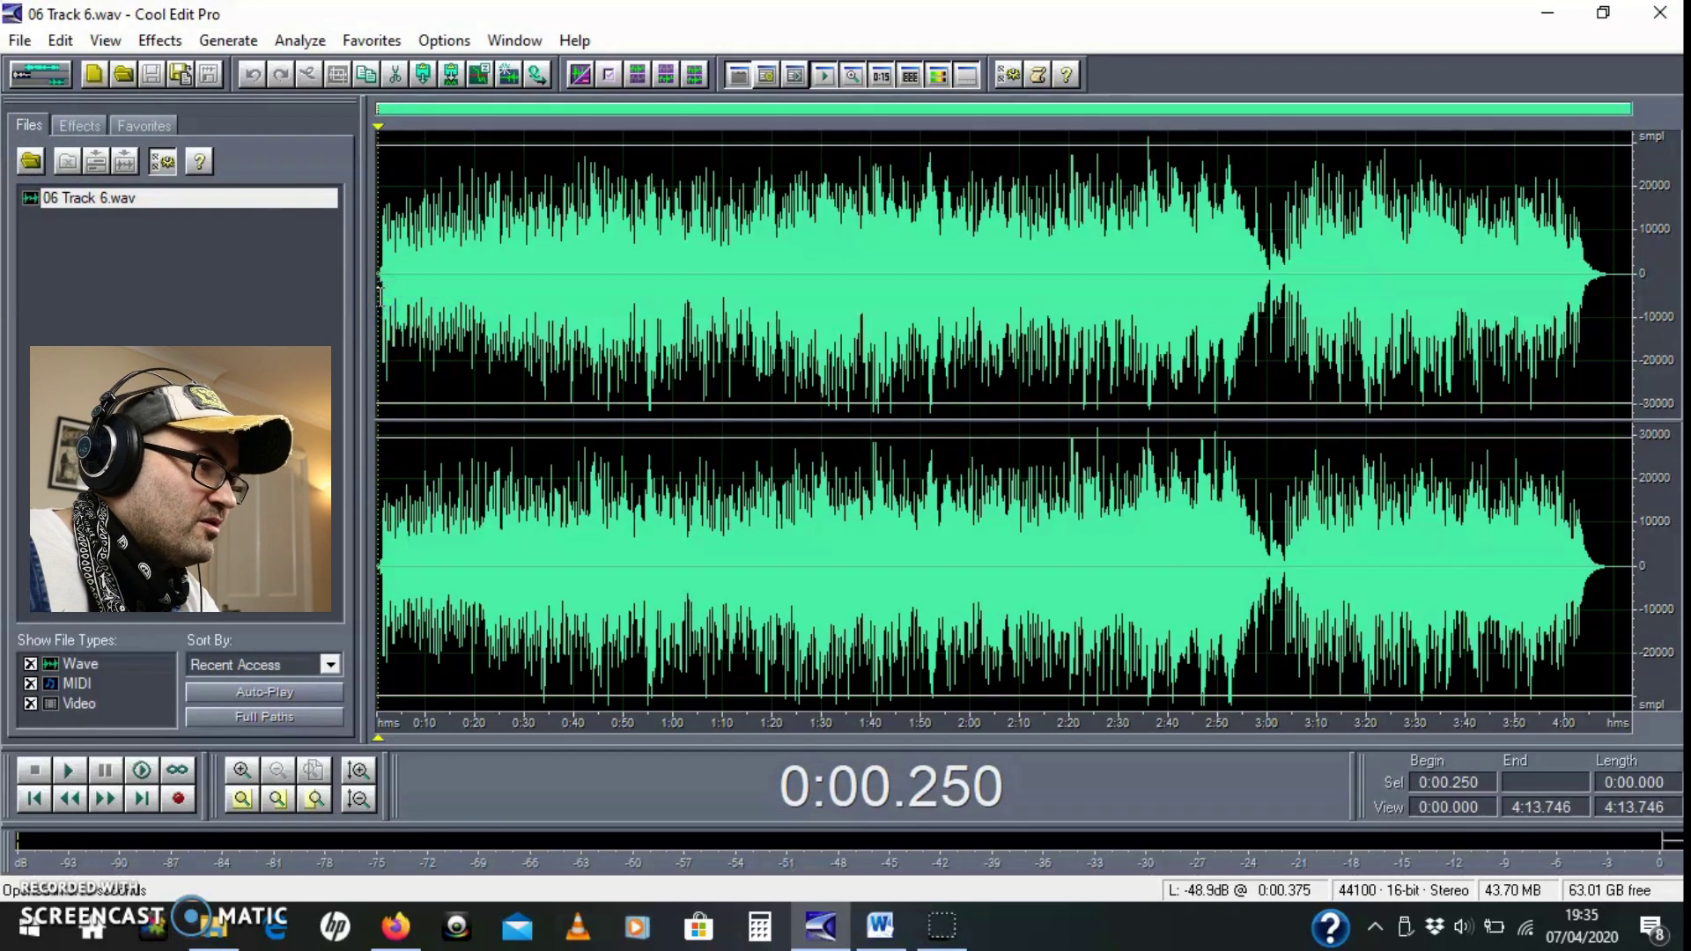
pyautogui.press('space')
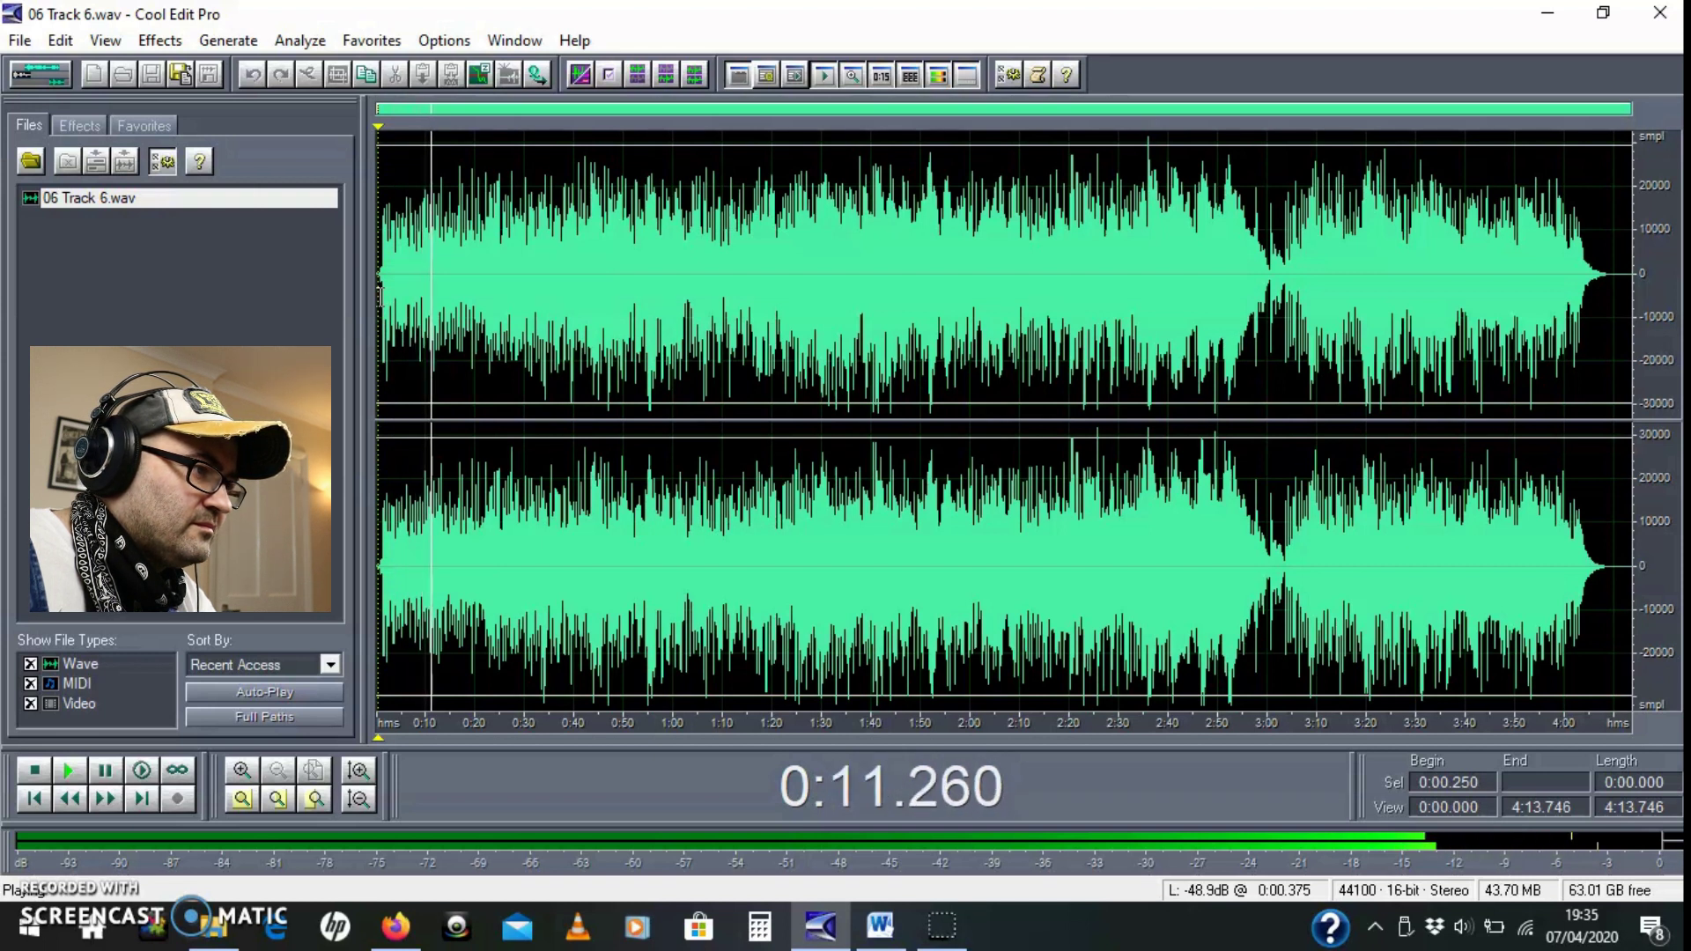
pyautogui.press('space')
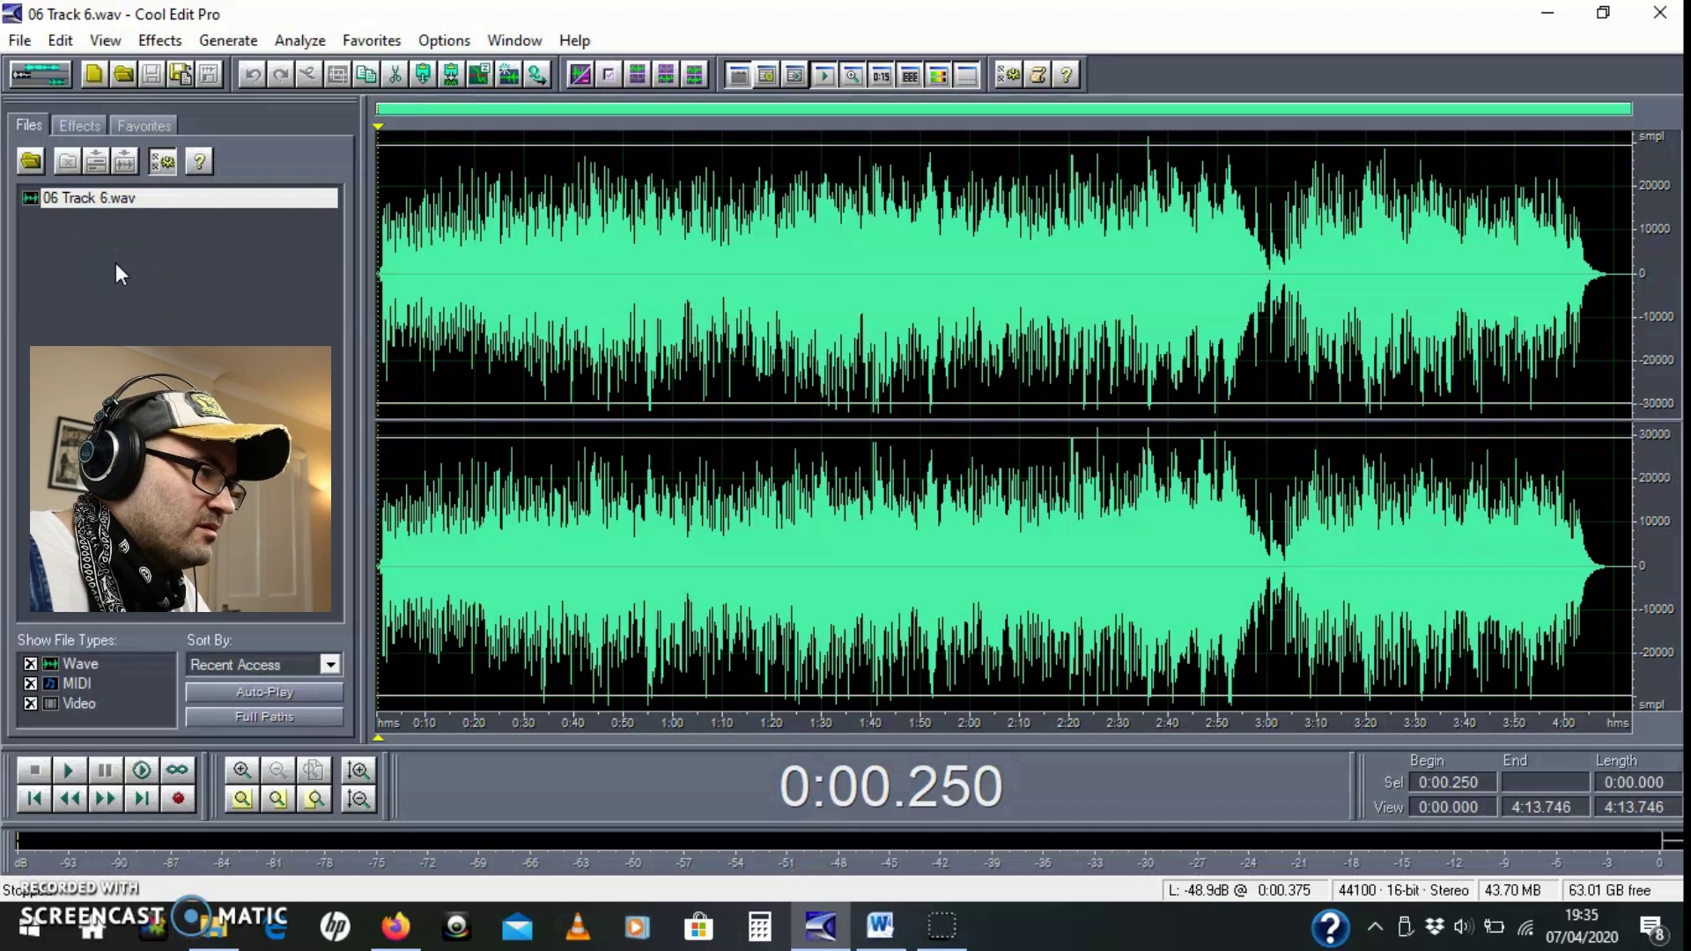
# Step: Select the Track 6 passage from 2:04.370 to 2:22.138
pyautogui.moveTo(438, 275); pyautogui.dragTo(423, 289)
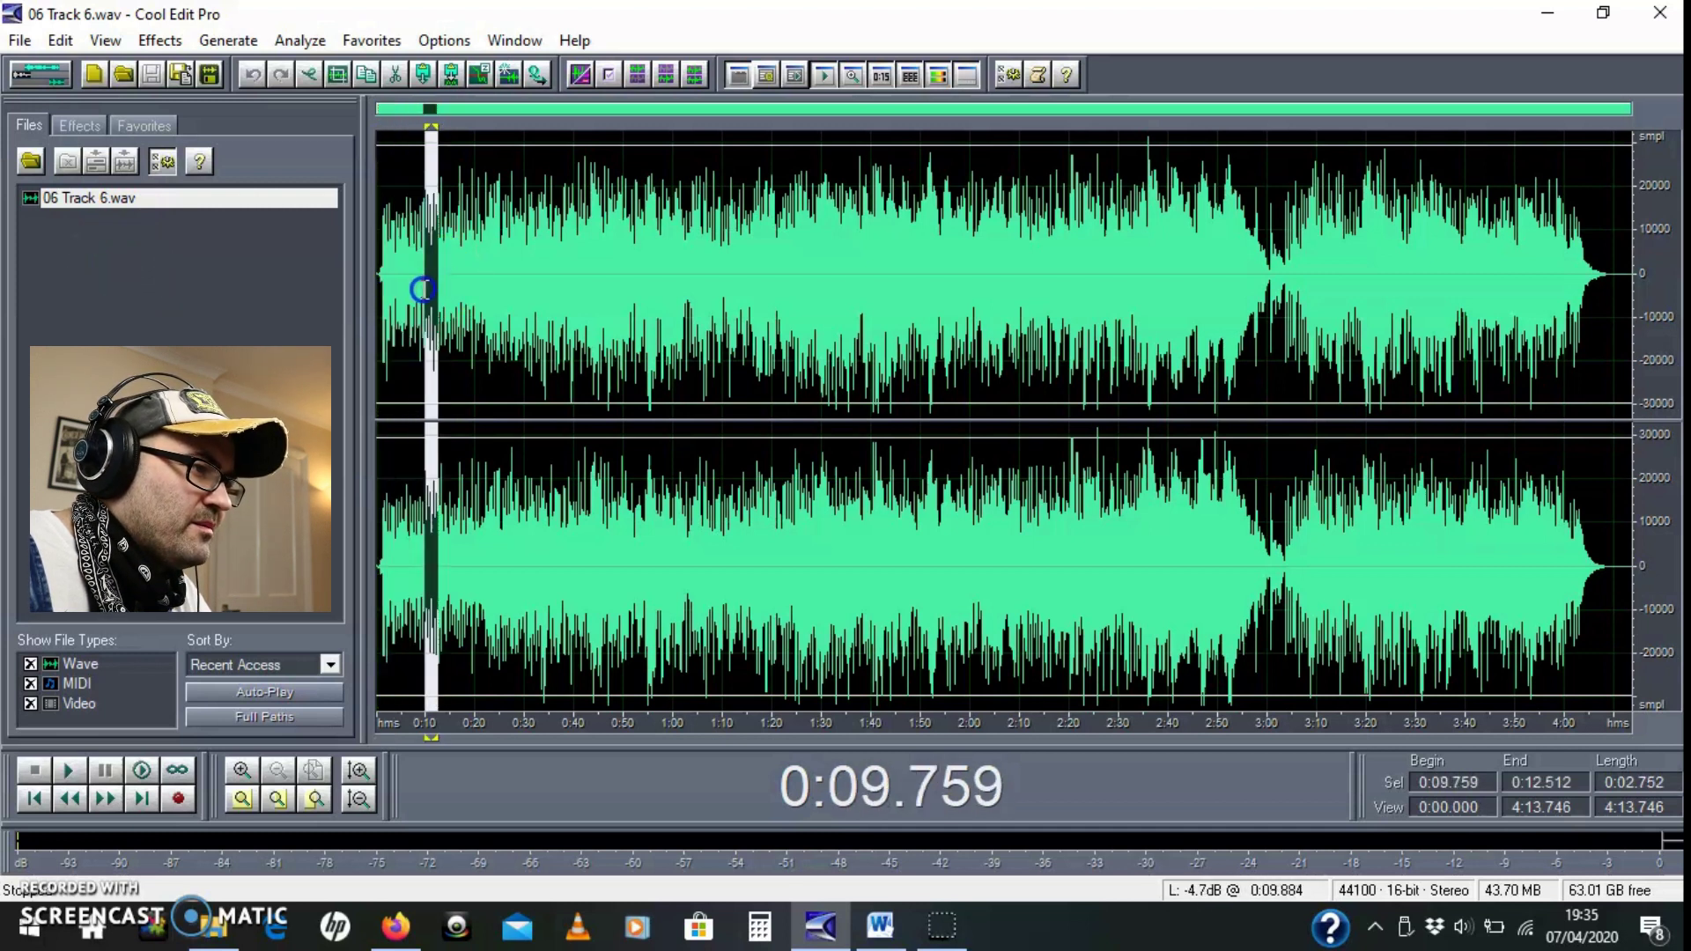
pyautogui.click(550, 283)
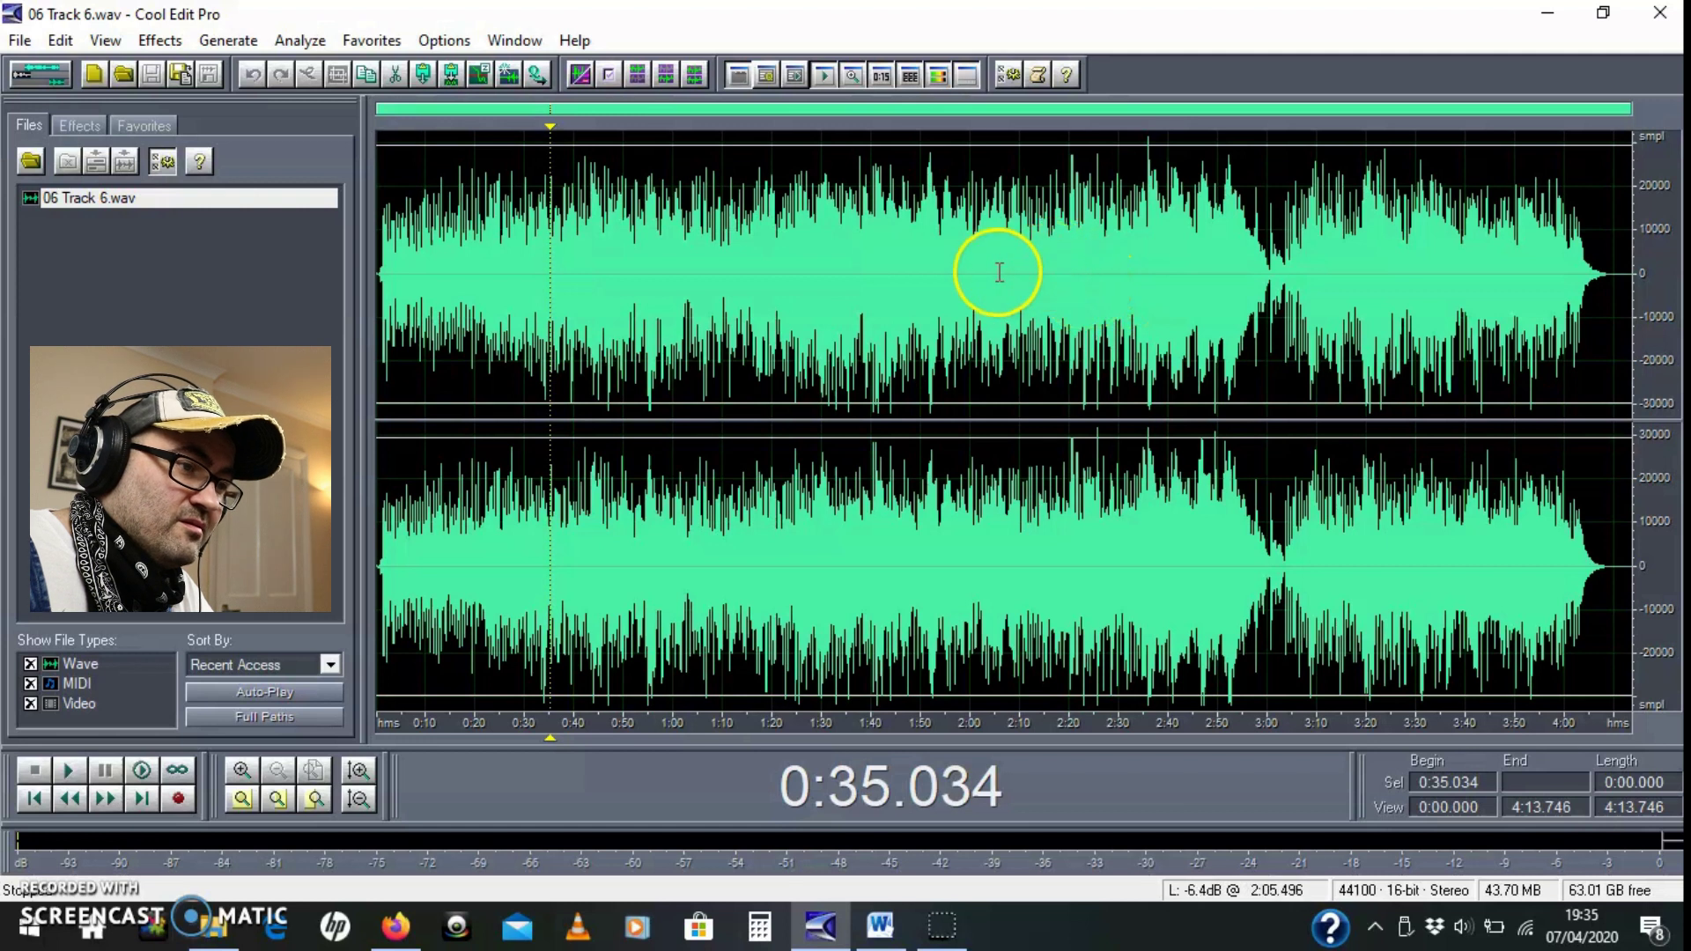
pyautogui.moveTo(999, 272); pyautogui.dragTo(1081, 300)
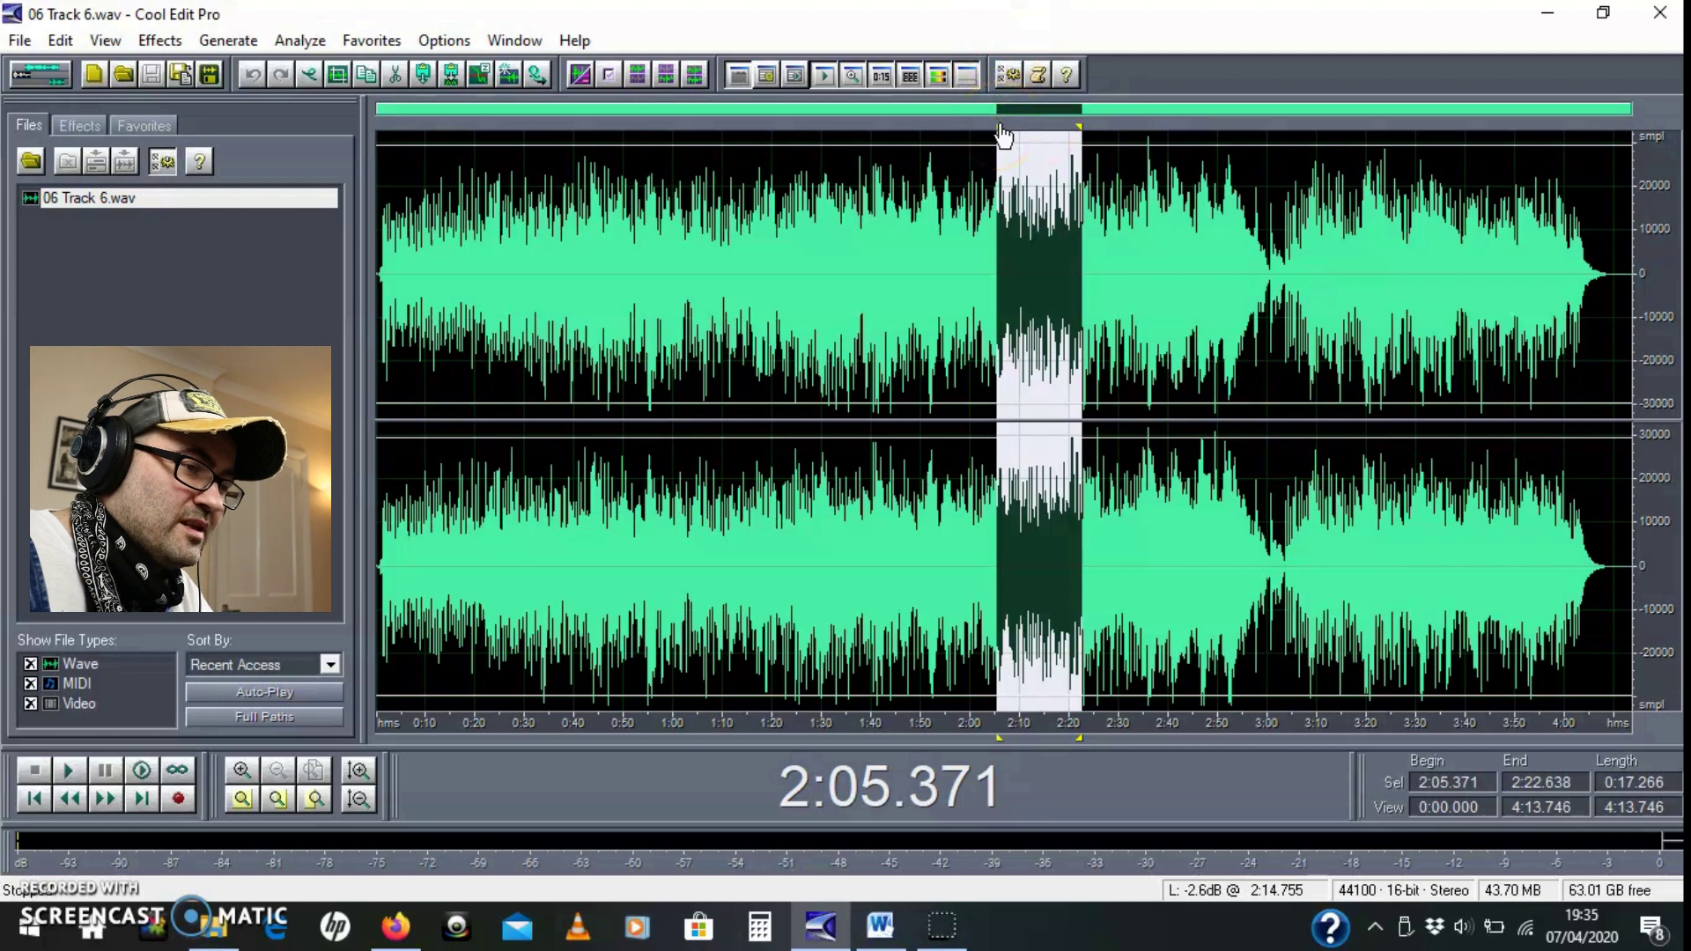
pyautogui.moveTo(1001, 129); pyautogui.dragTo(1081, 134)
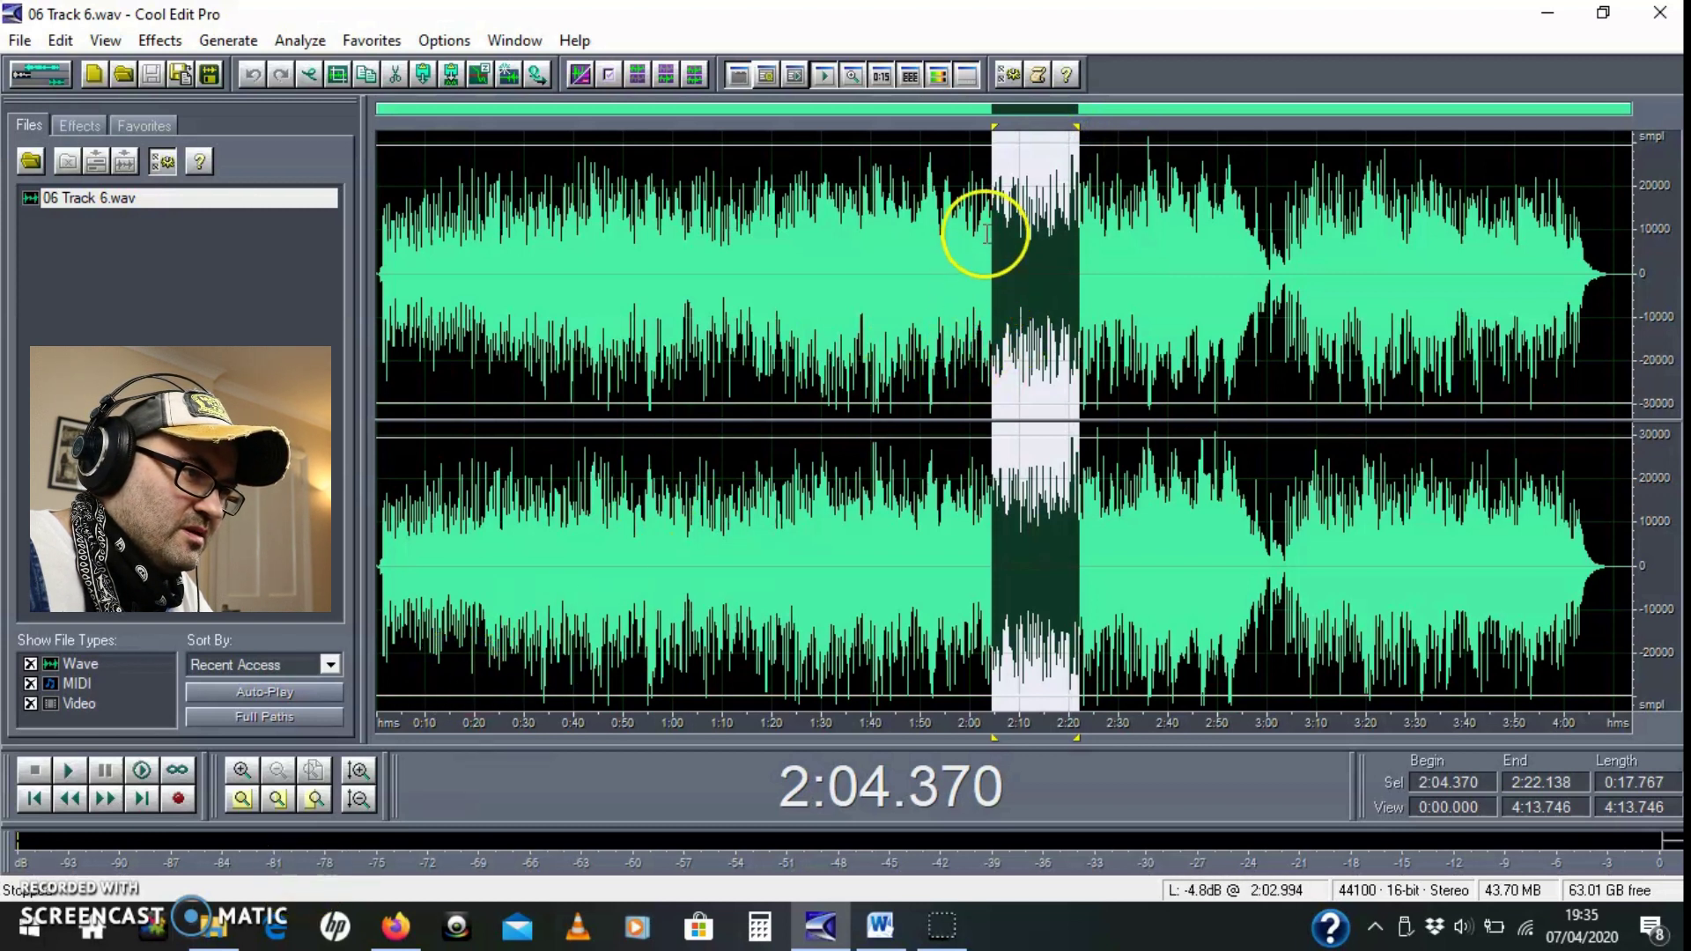
pyautogui.click(277, 798)
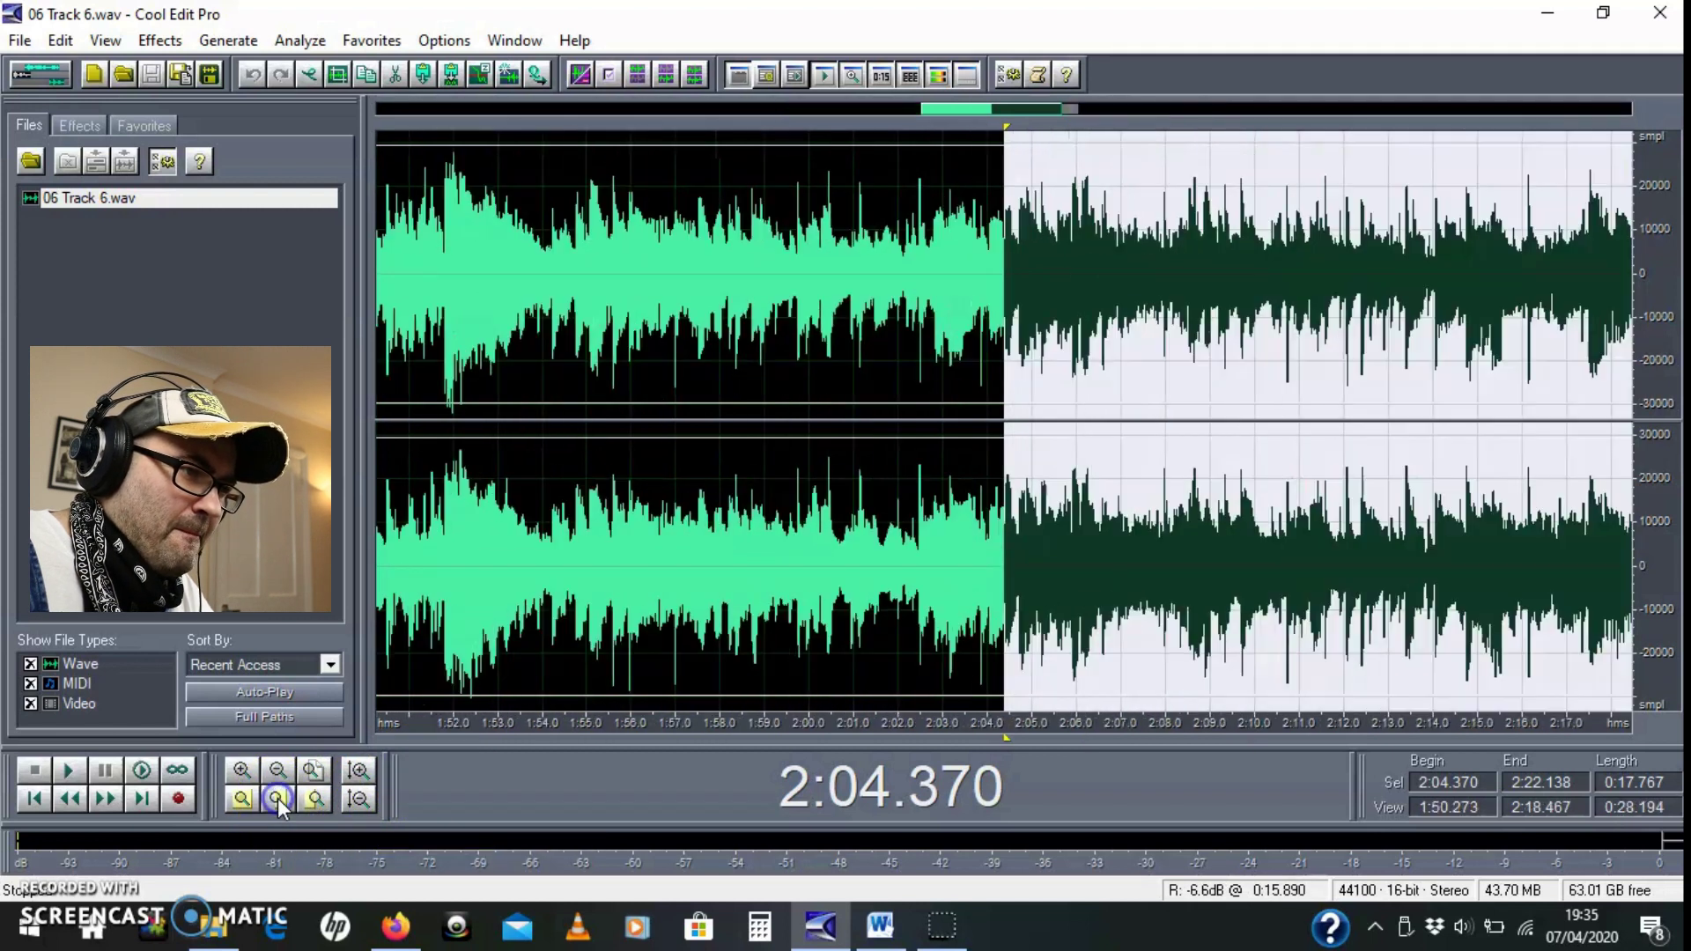
pyautogui.click(277, 797)
pyautogui.click(278, 798)
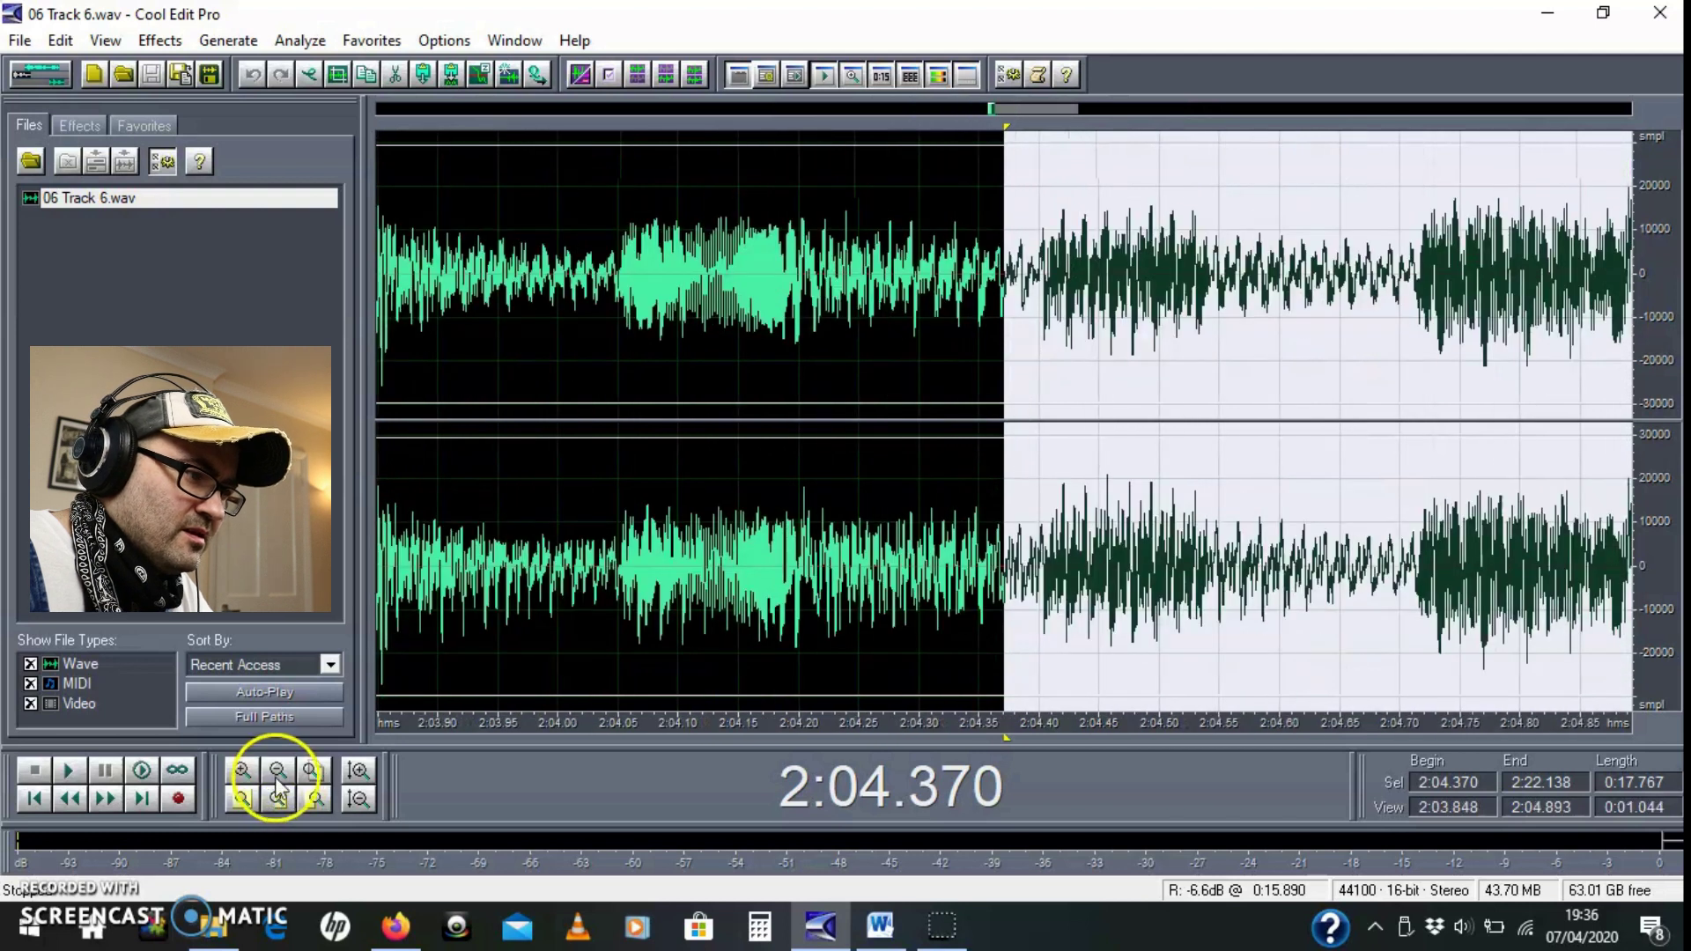
pyautogui.click(277, 772)
pyautogui.click(277, 771)
pyautogui.click(277, 772)
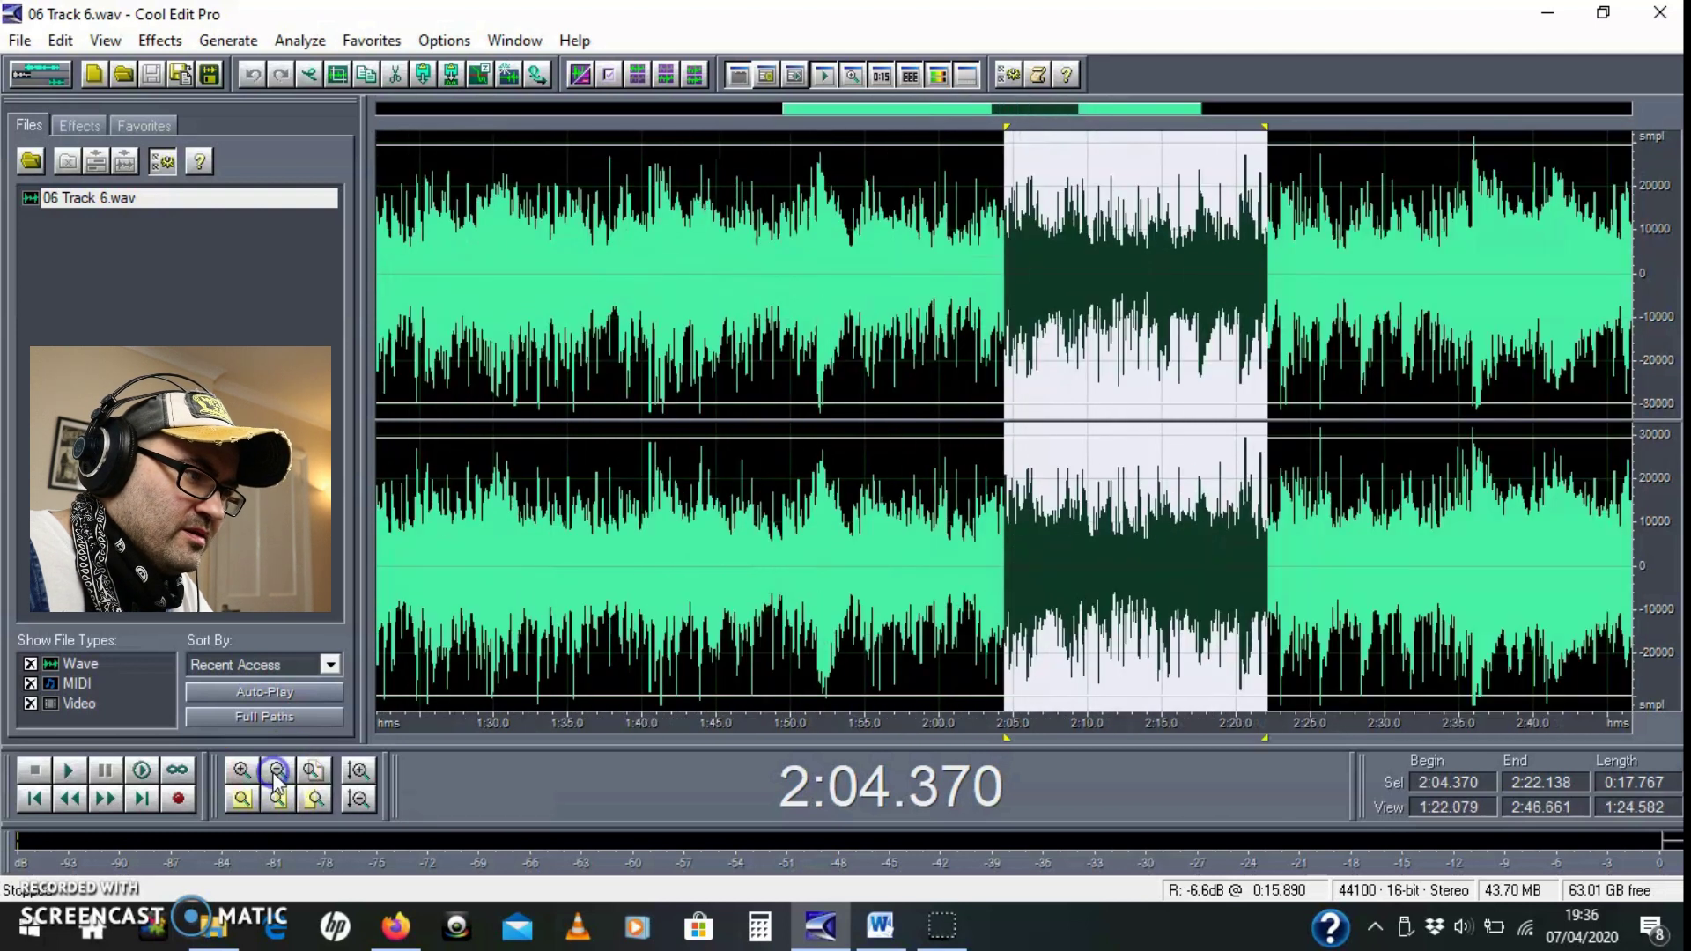
pyautogui.click(277, 772)
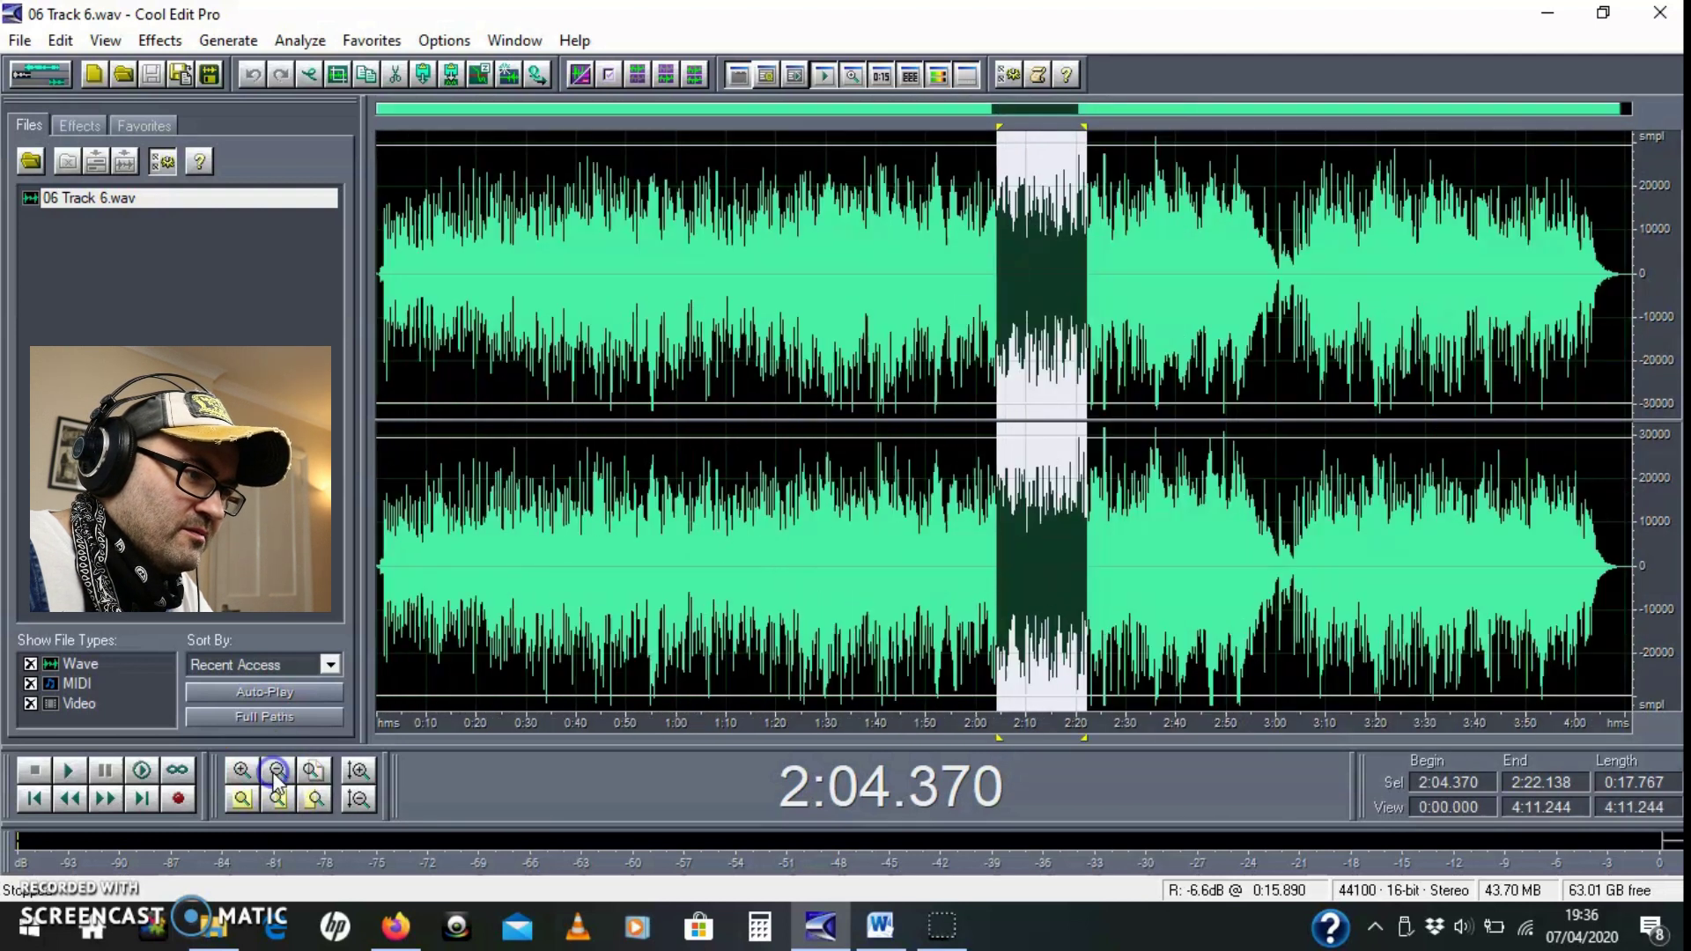
pyautogui.click(318, 802)
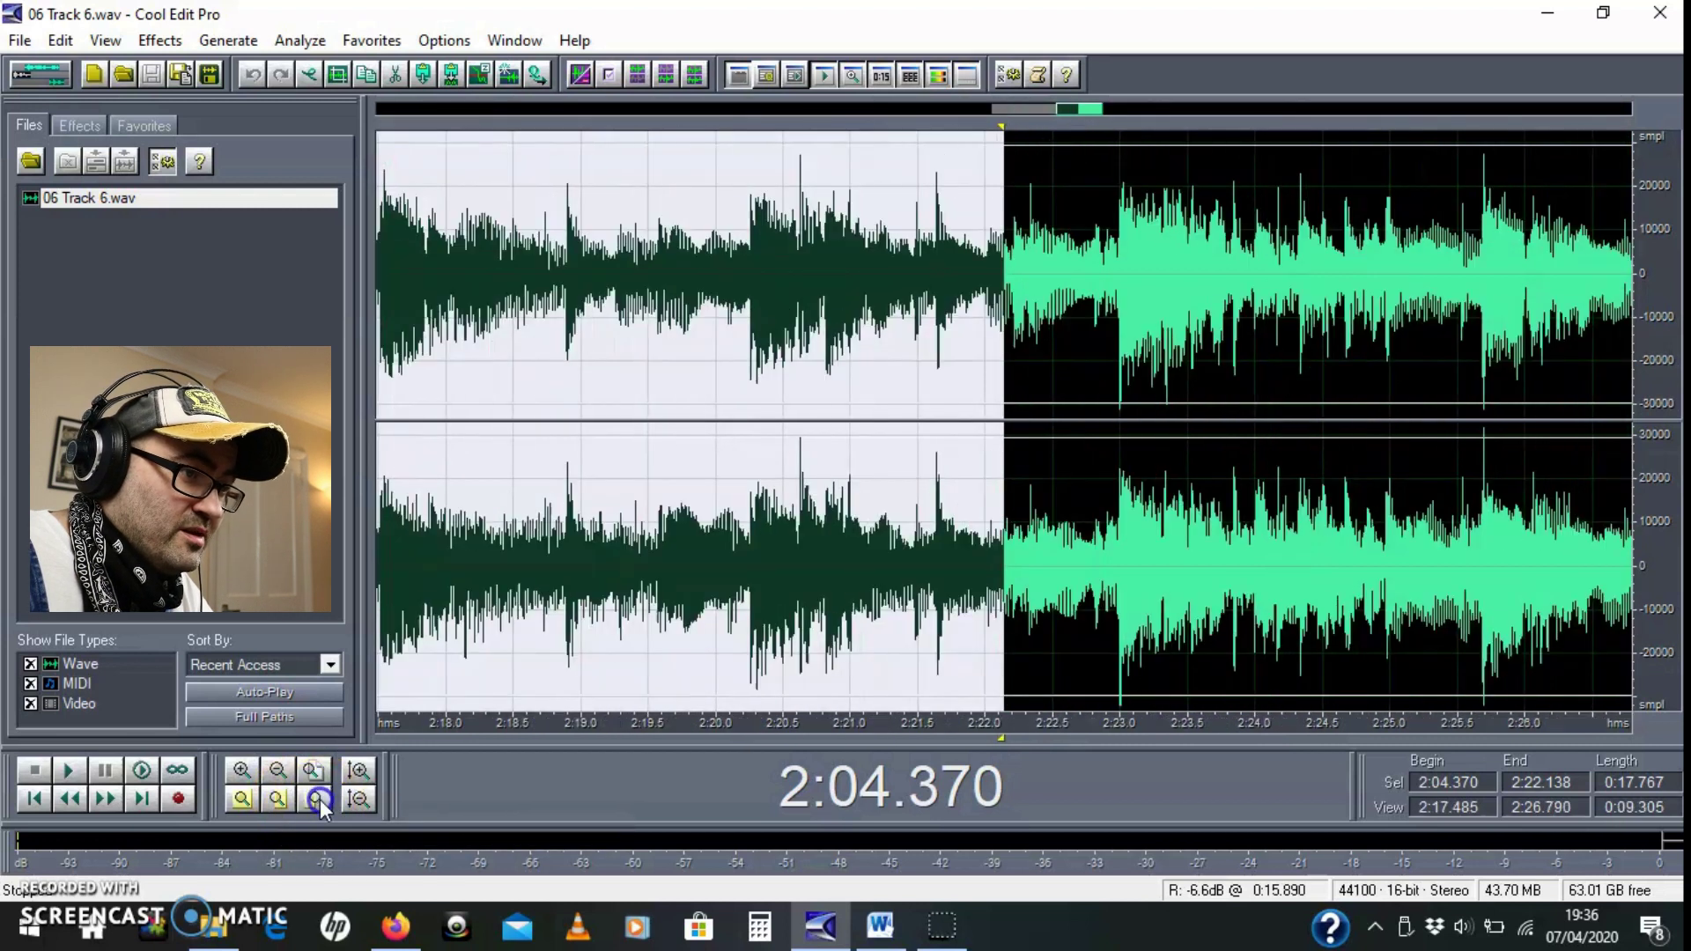
pyautogui.click(320, 800)
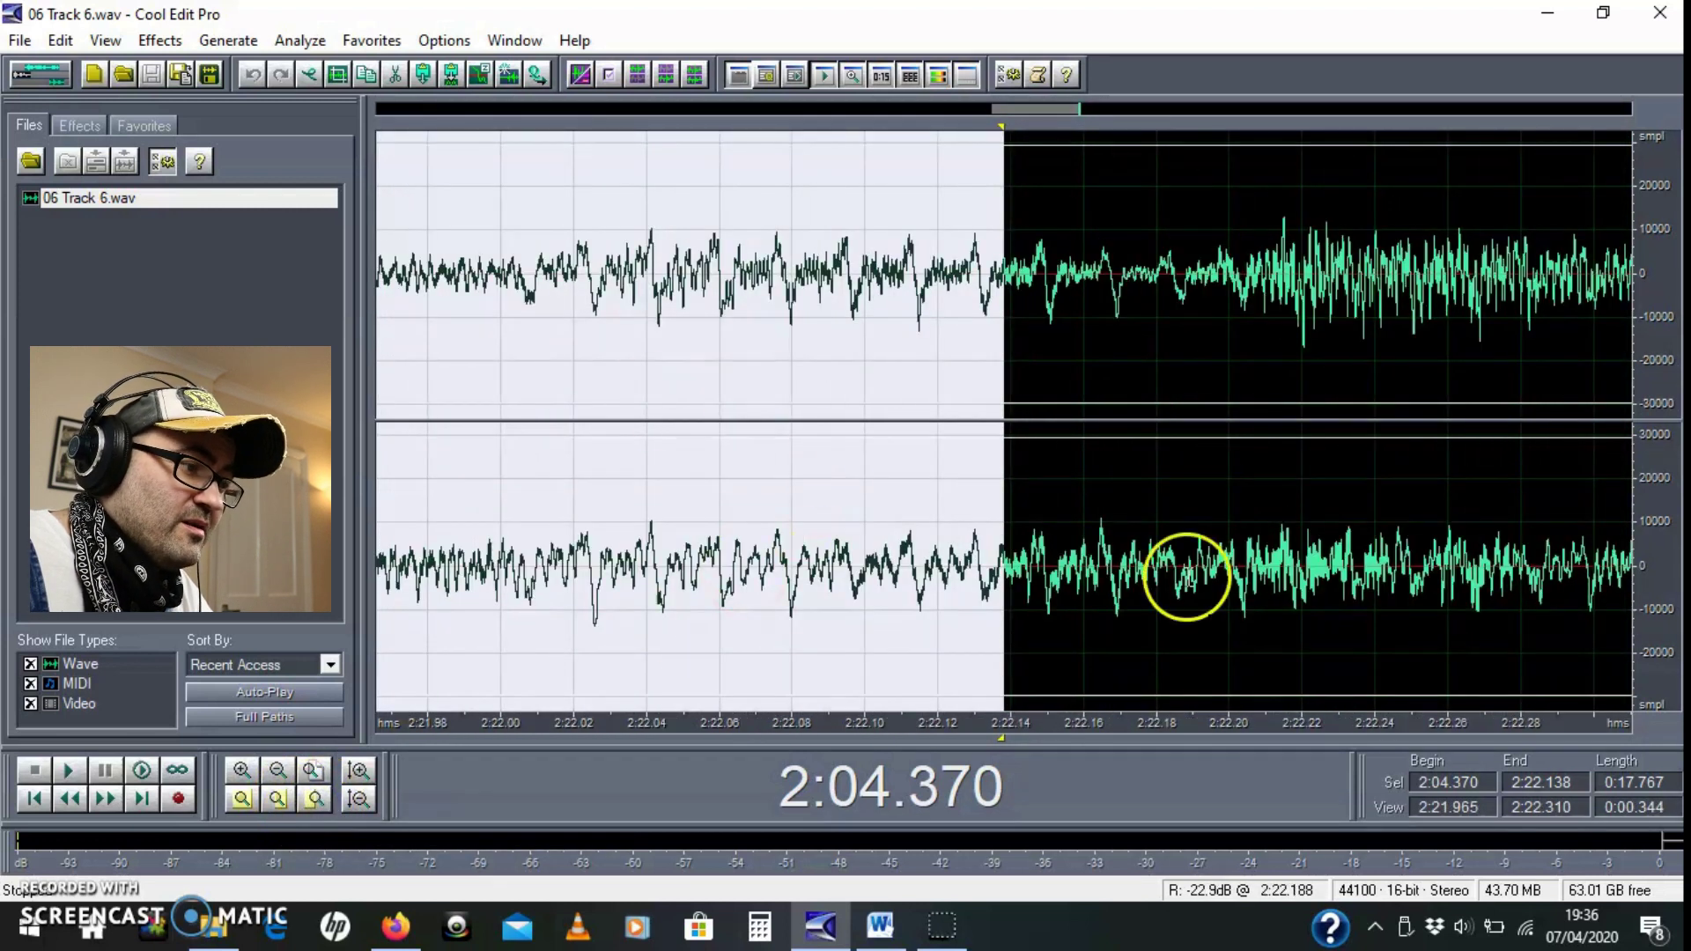
pyautogui.click(315, 775)
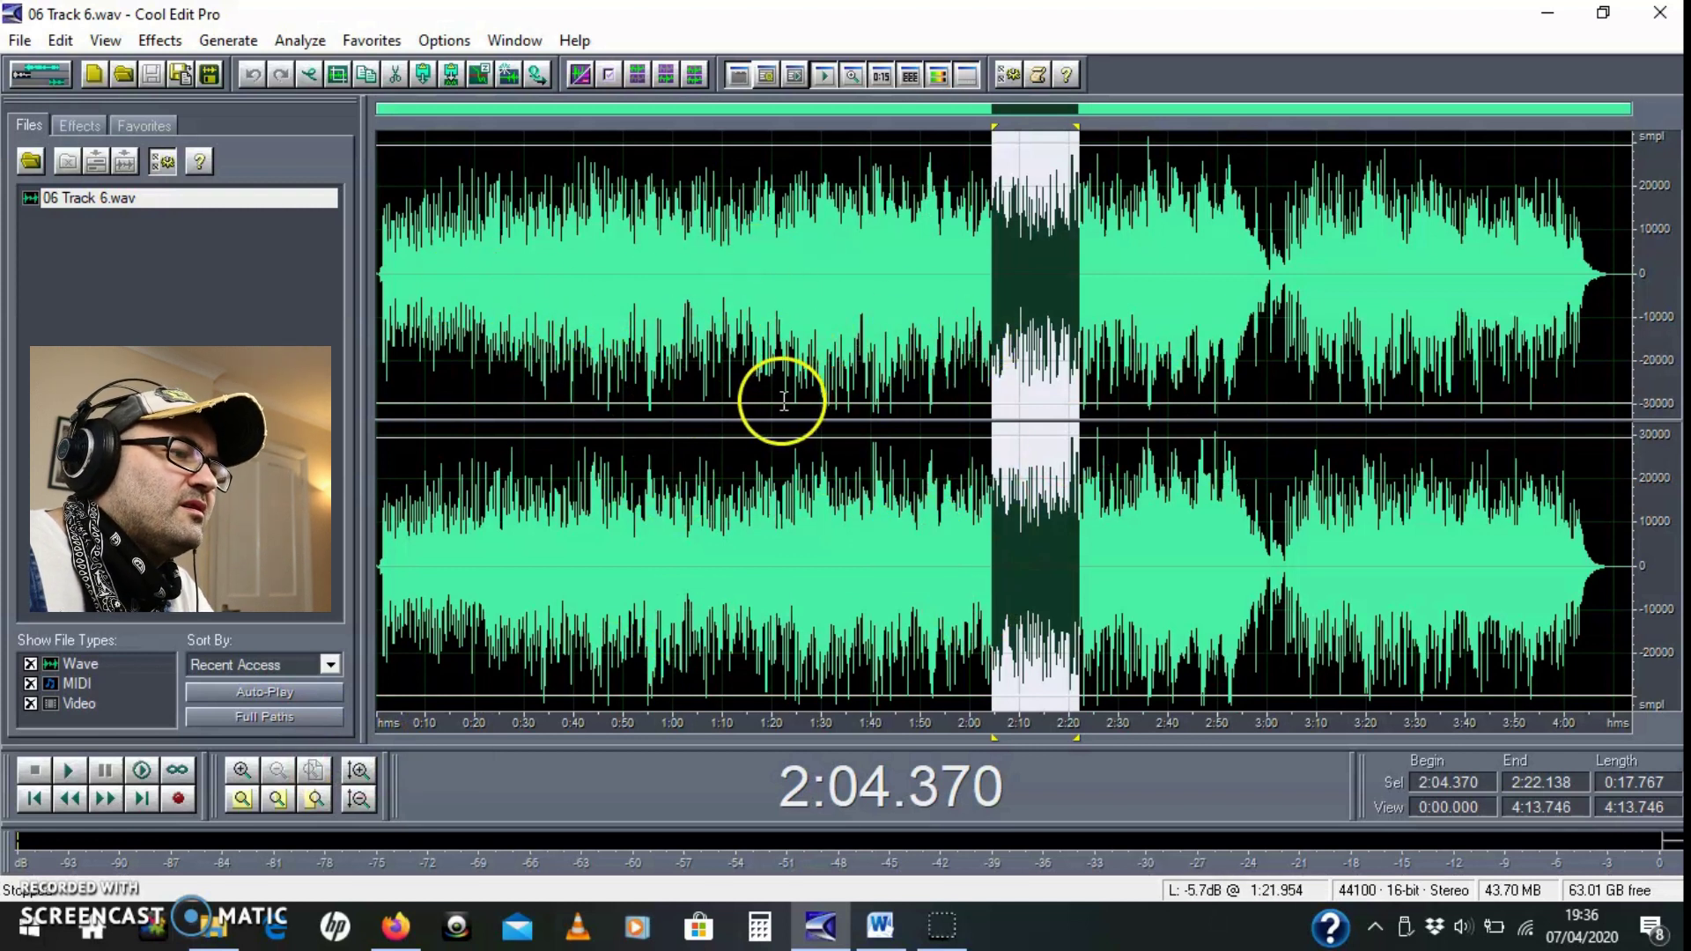
# Step: Apply a Fade In to the first 21.5 seconds (0:00–0:21.520) of Track 6
pyautogui.click(1419, 414)
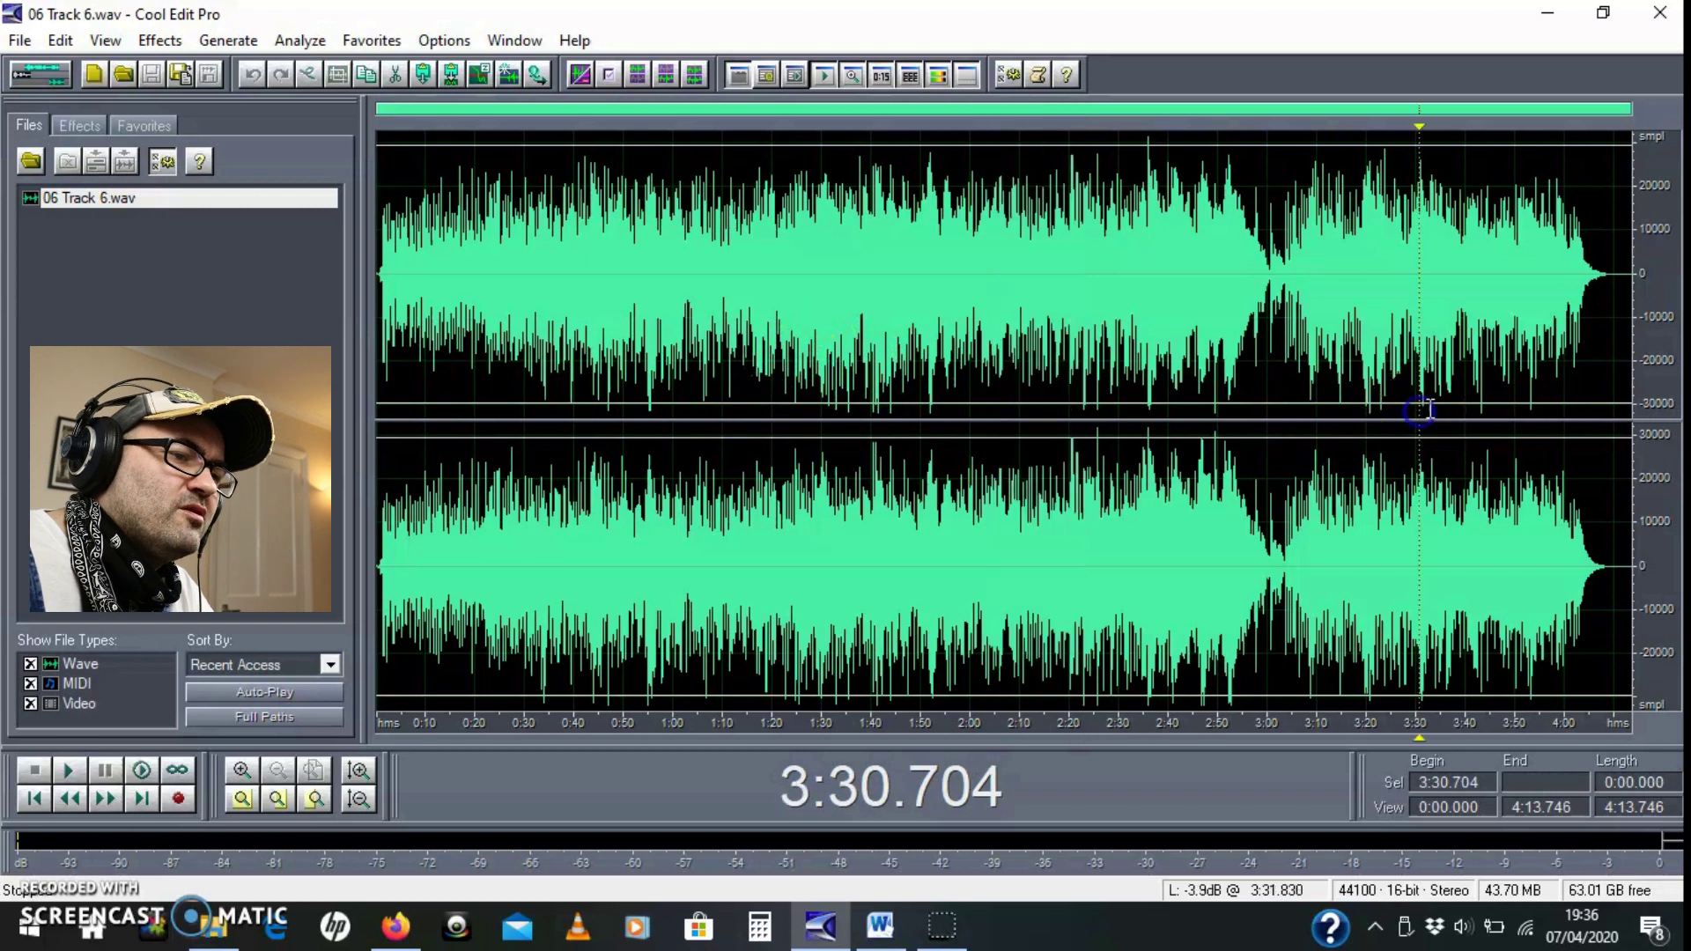
pyautogui.moveTo(378, 283); pyautogui.dragTo(483, 283)
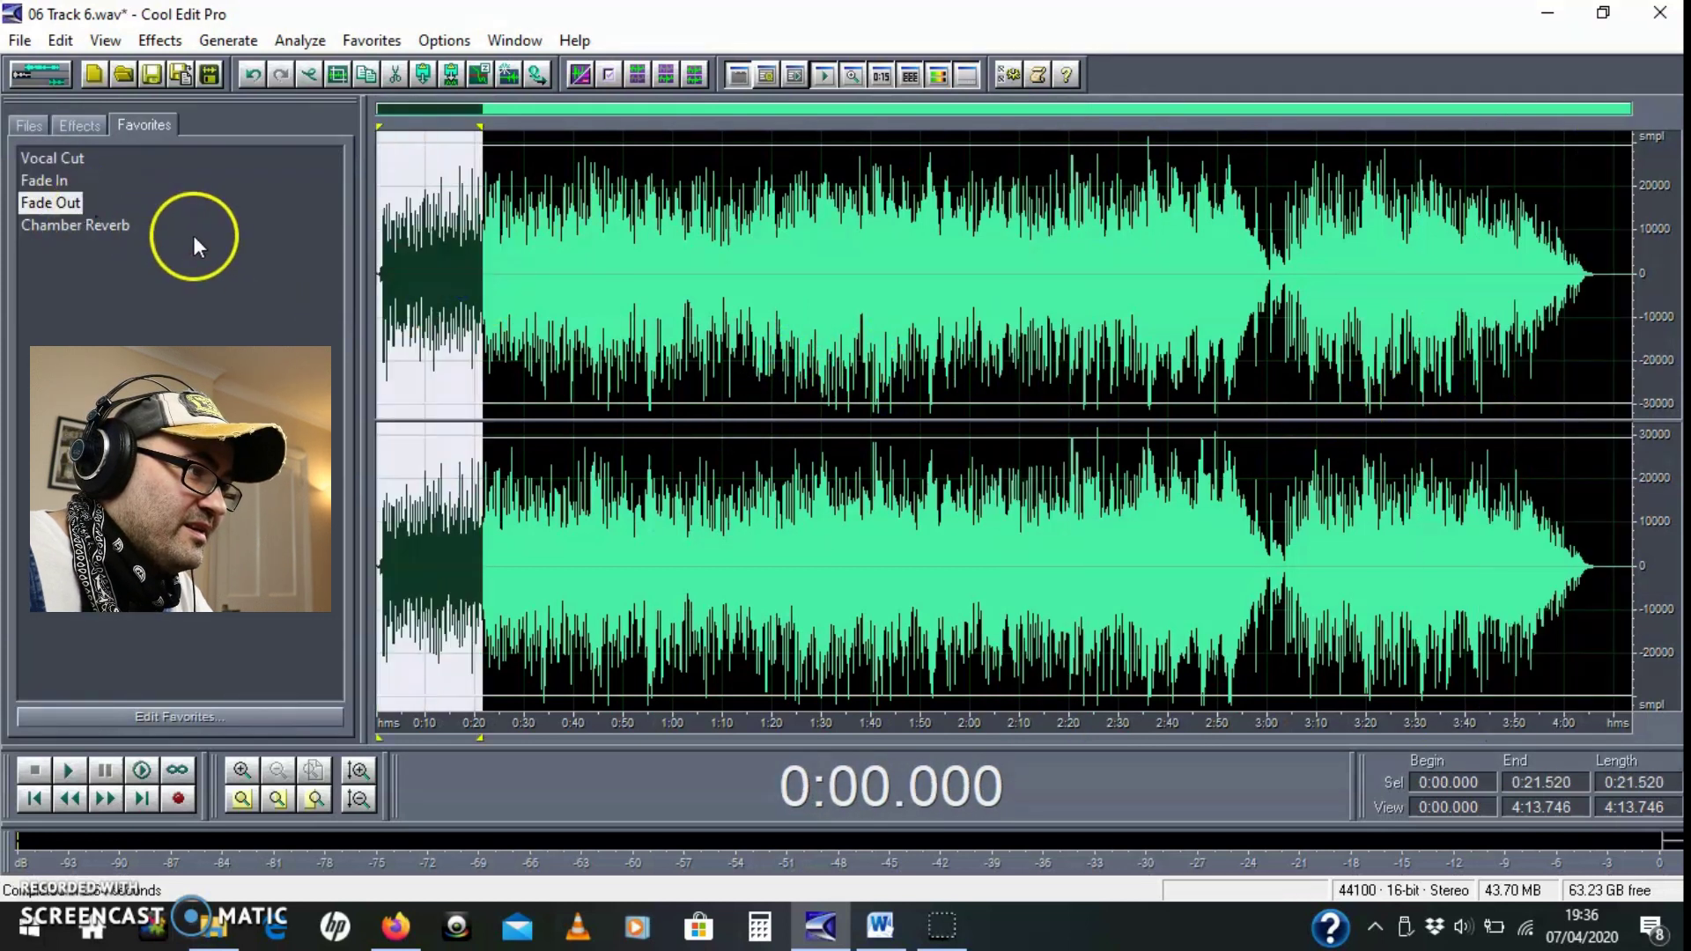
pyautogui.doubleClick(40, 185)
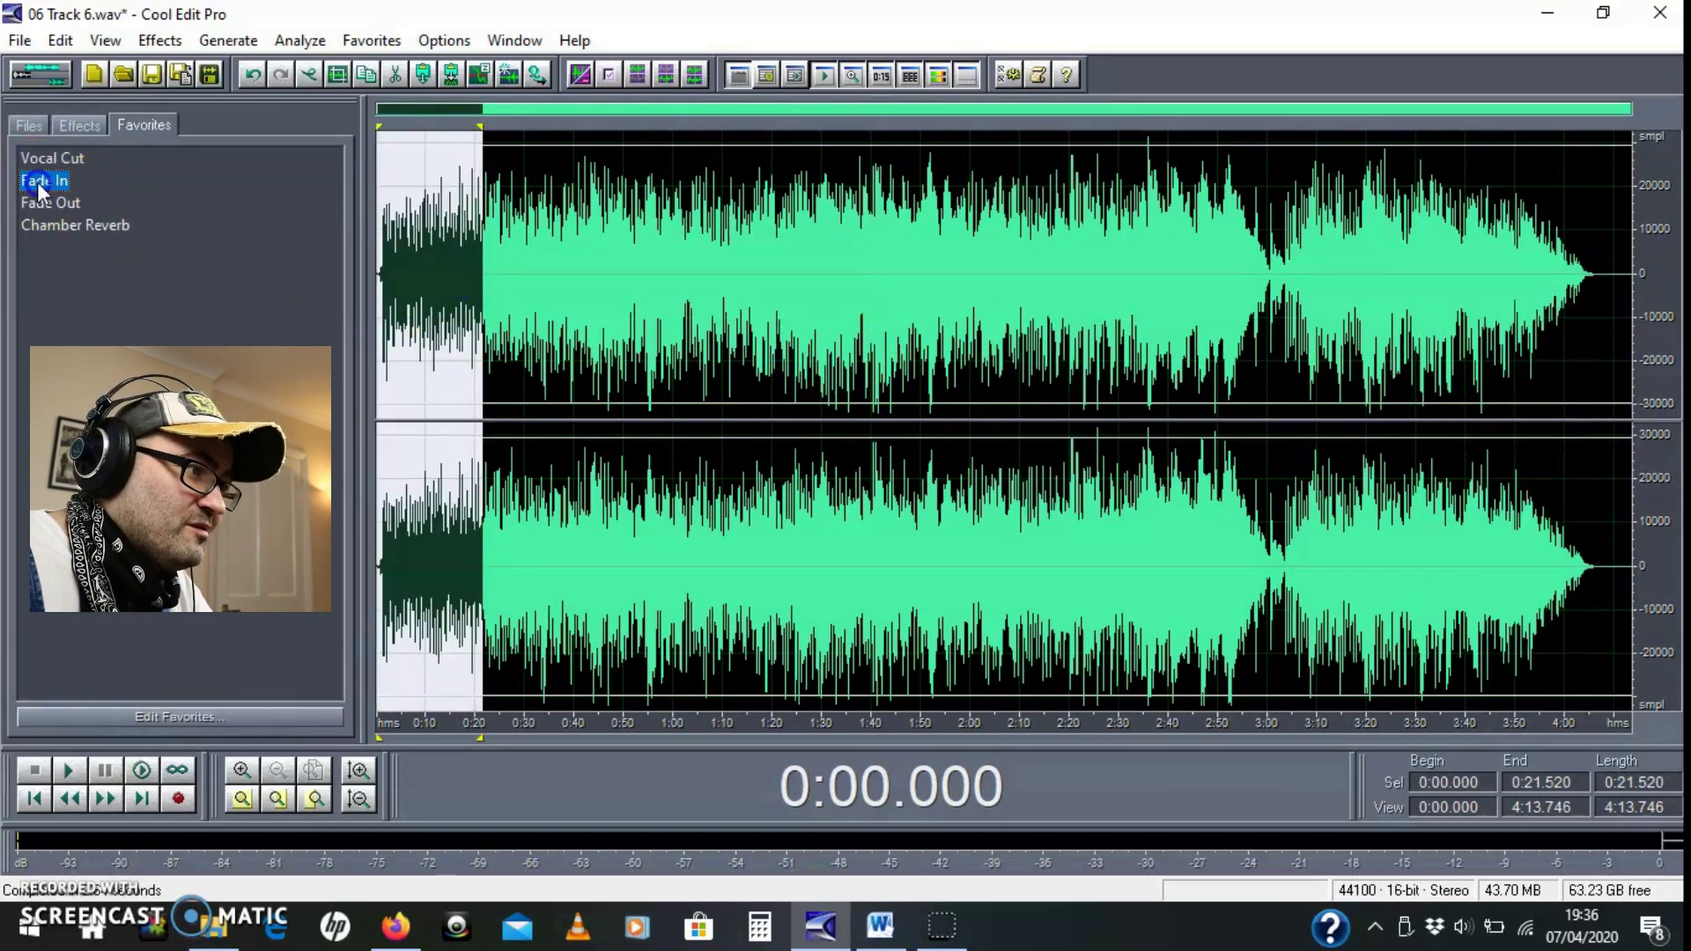
pyautogui.click(497, 363)
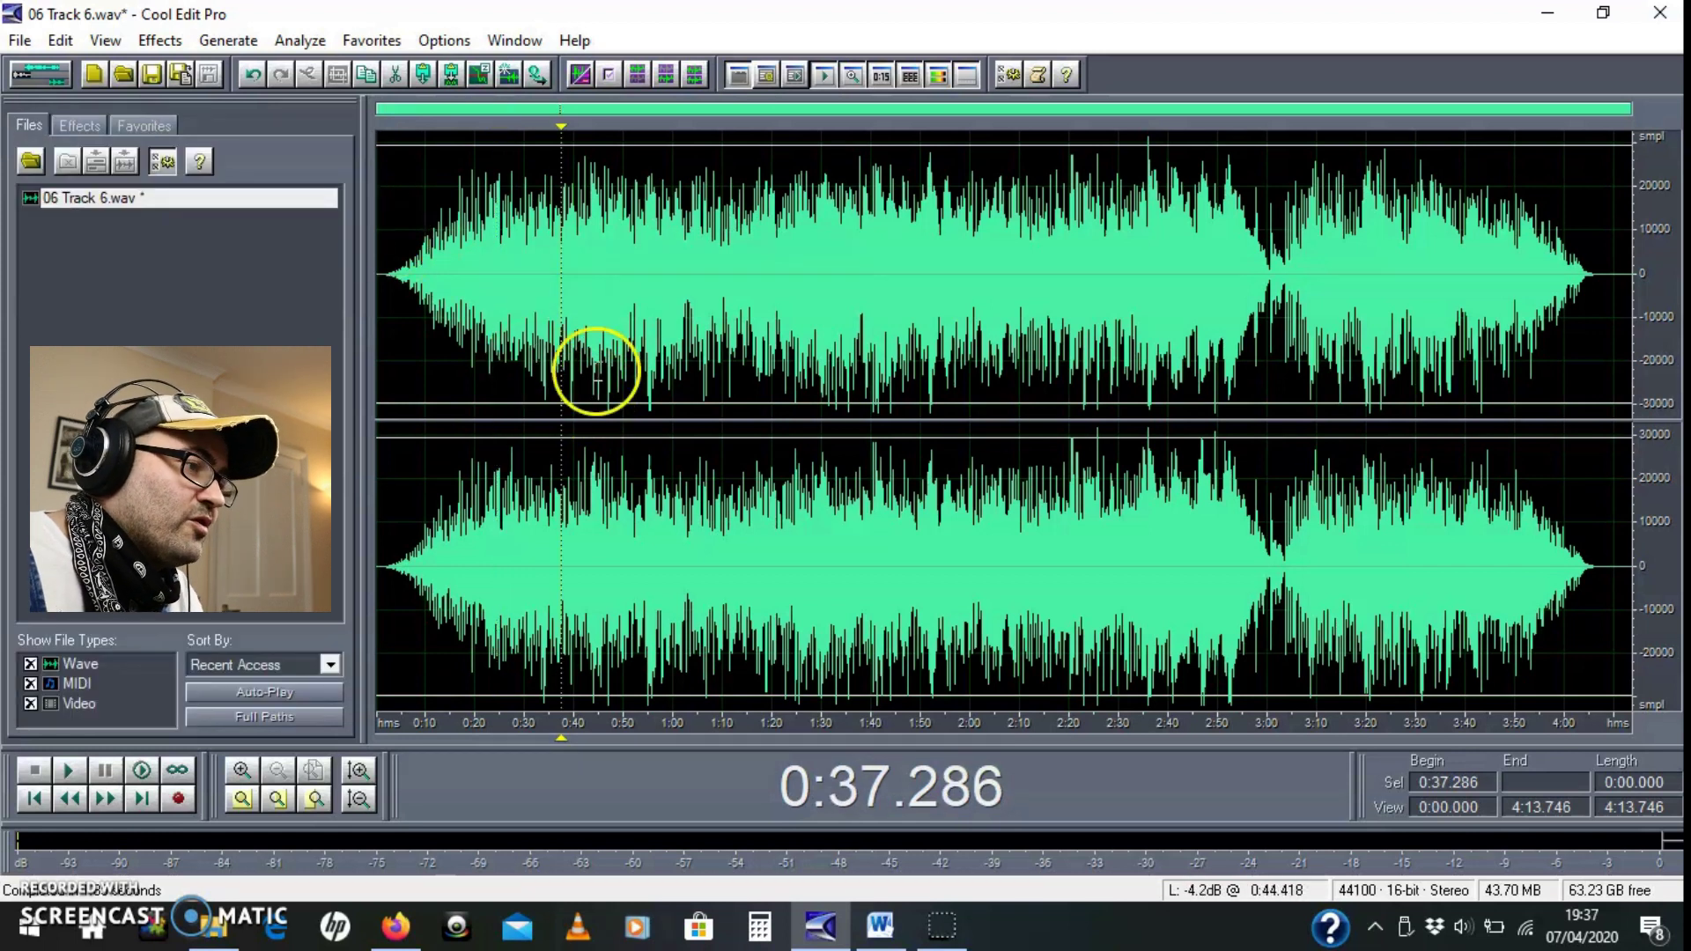
pyautogui.click(60, 41)
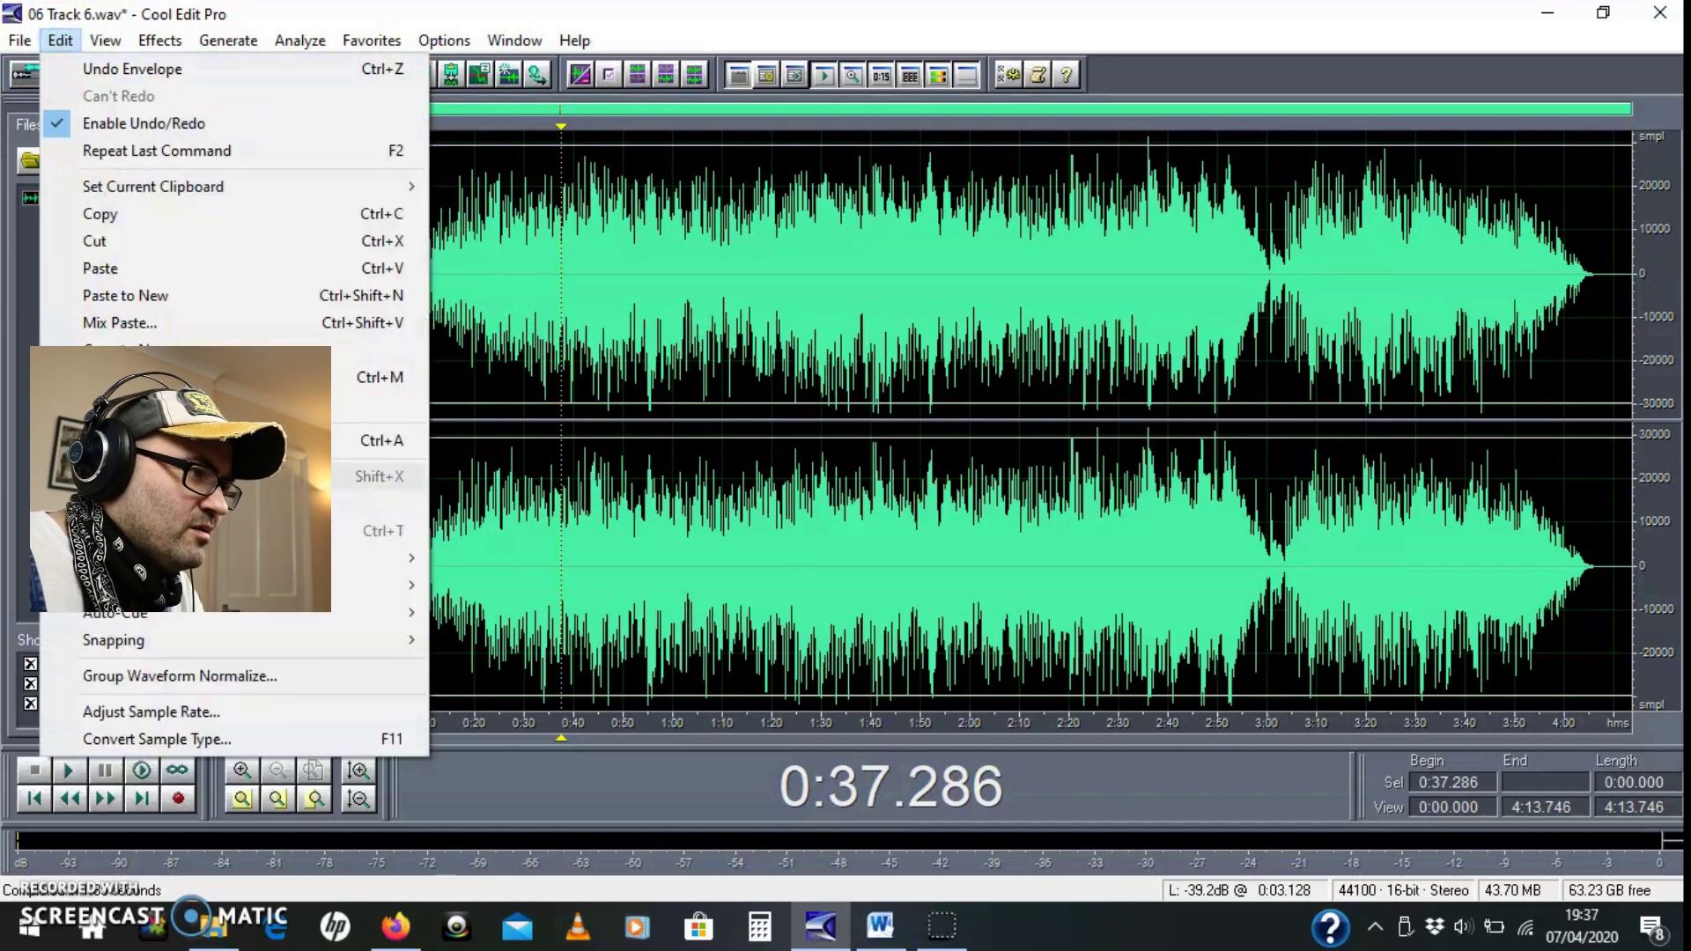
pyautogui.click(192, 743)
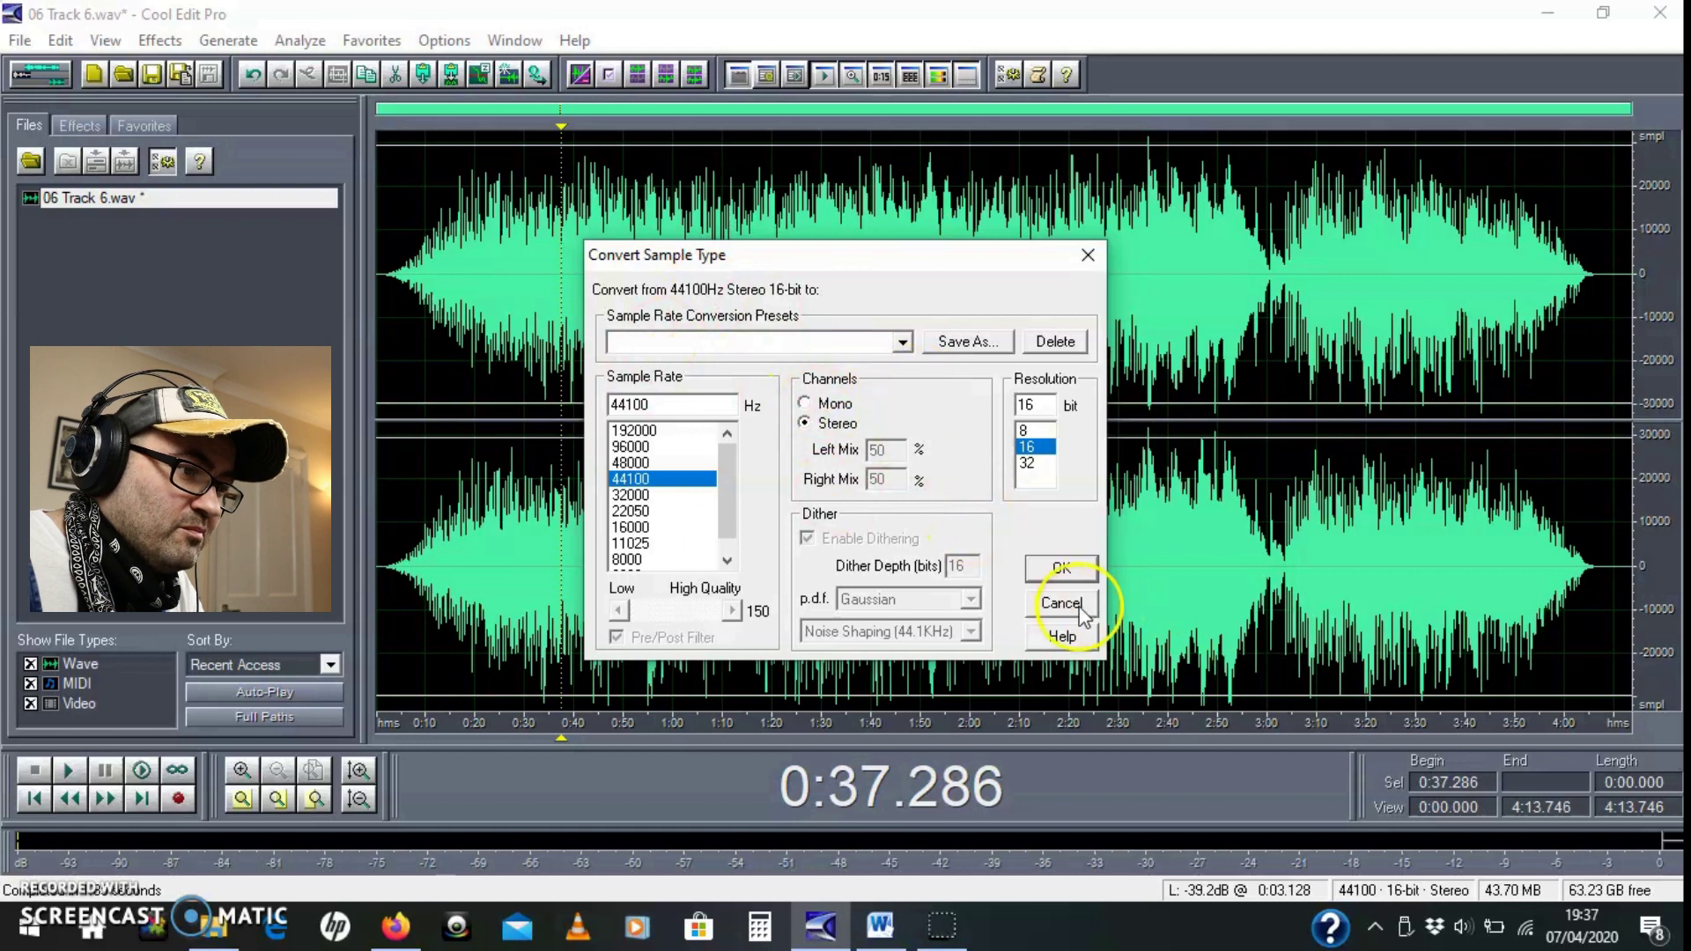
pyautogui.click(1039, 606)
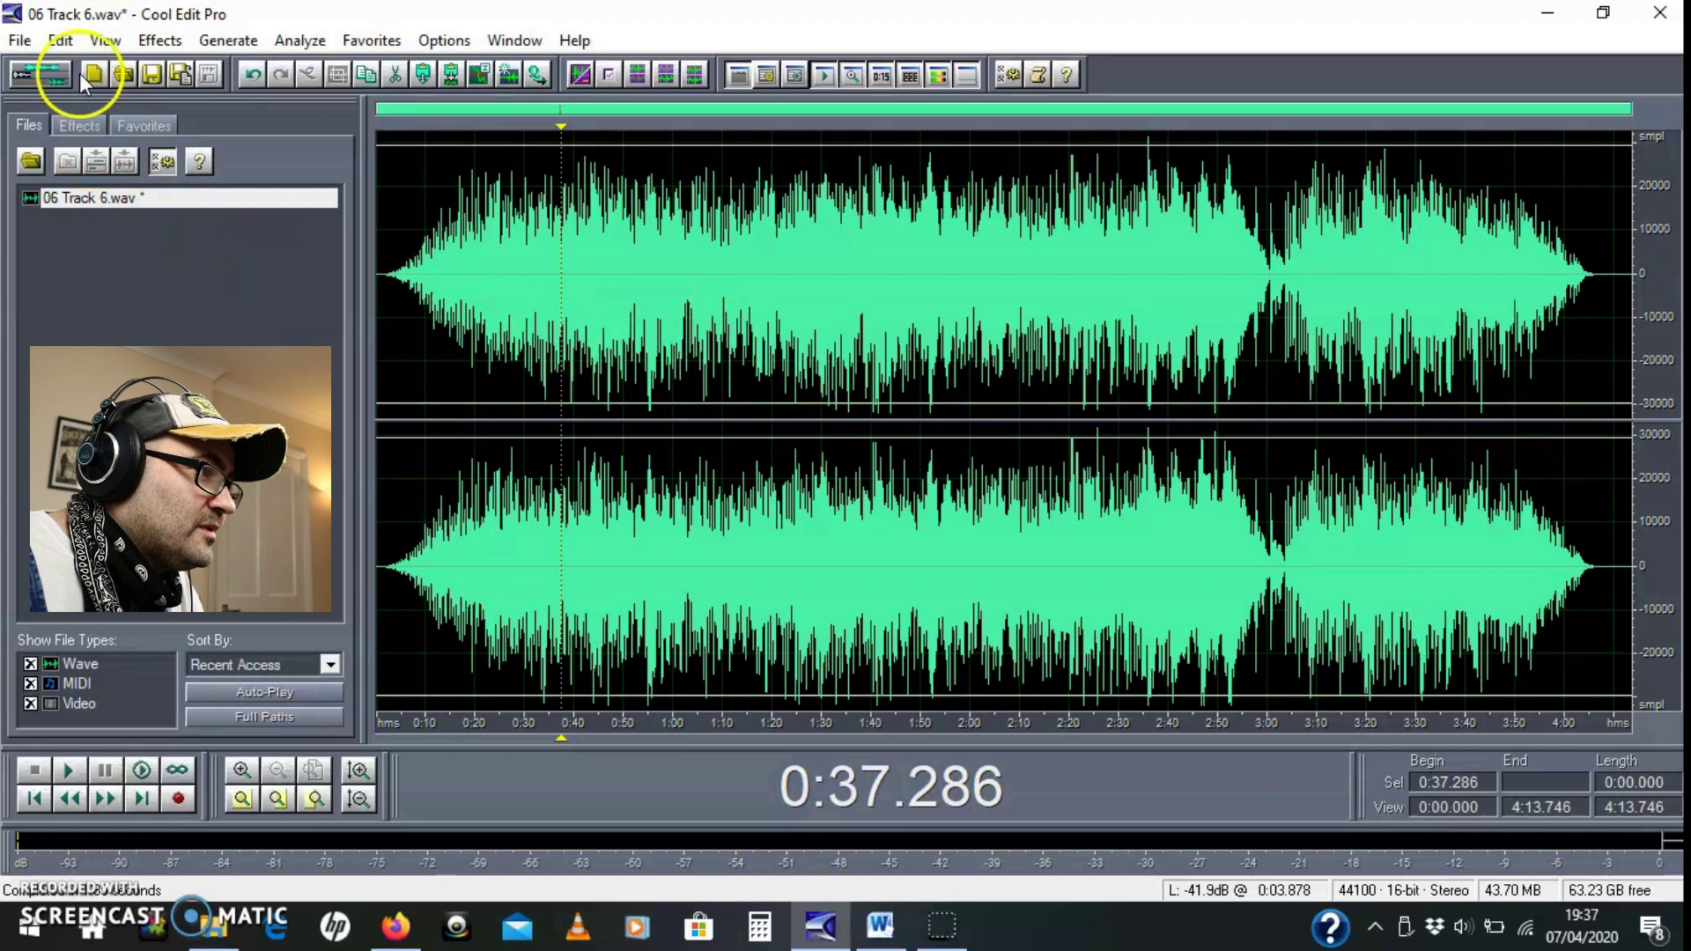
# Step: Undo the last envelope and place the insertion point near the audio's start
pyautogui.click(60, 40)
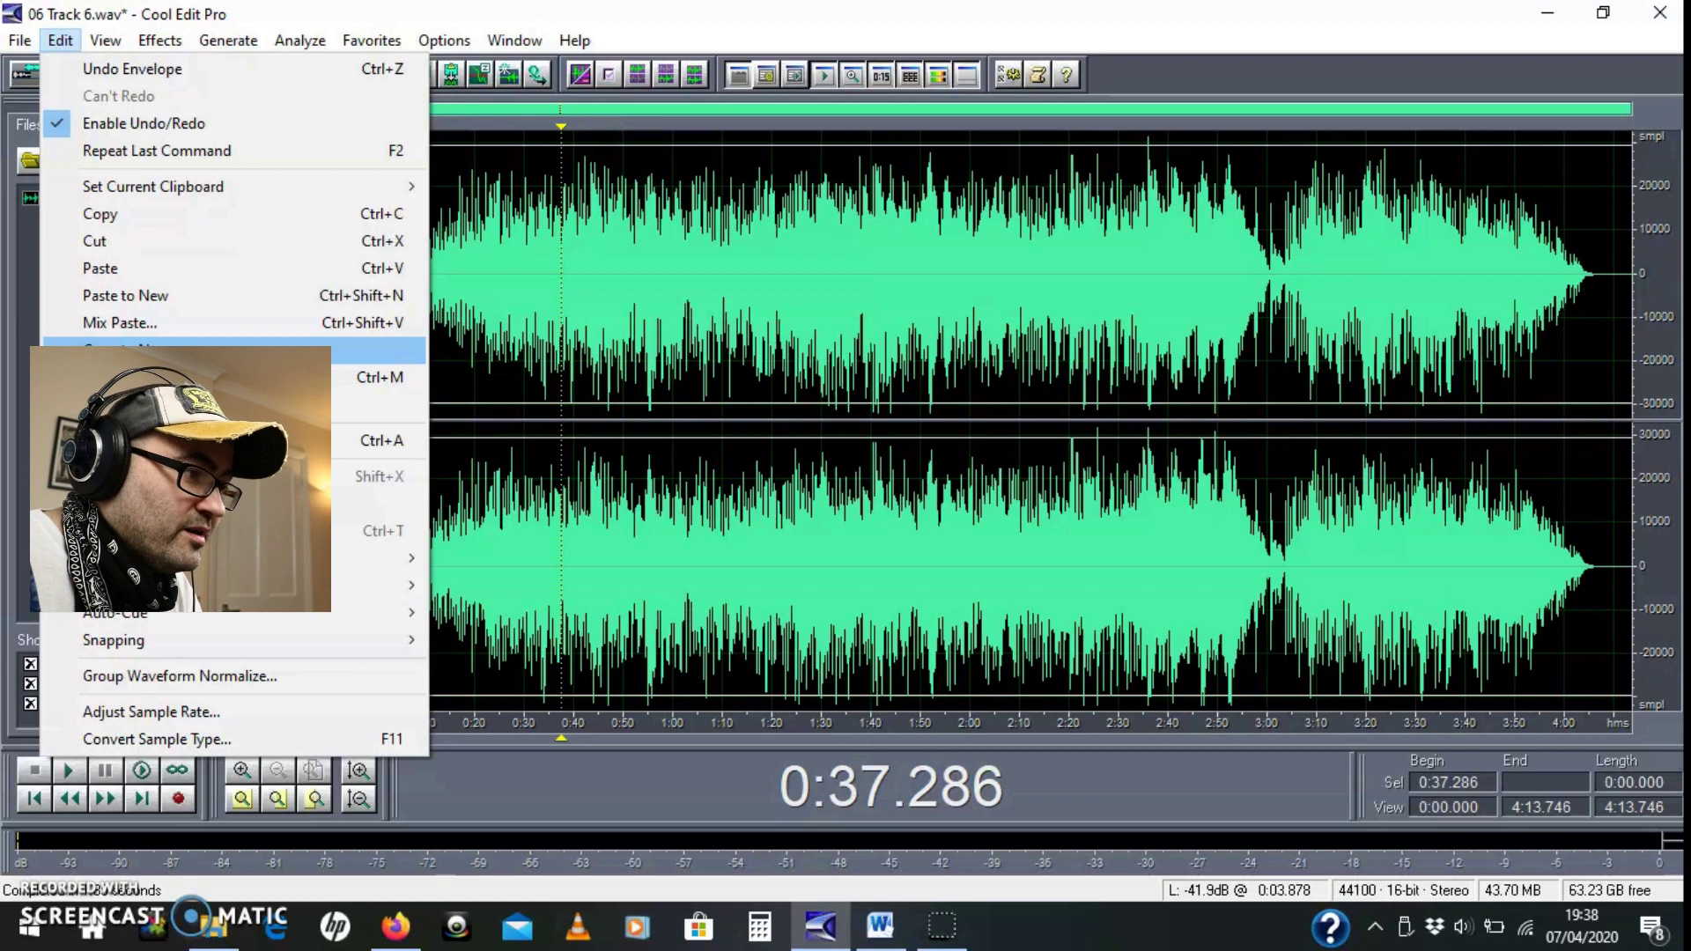
pyautogui.click(600, 308)
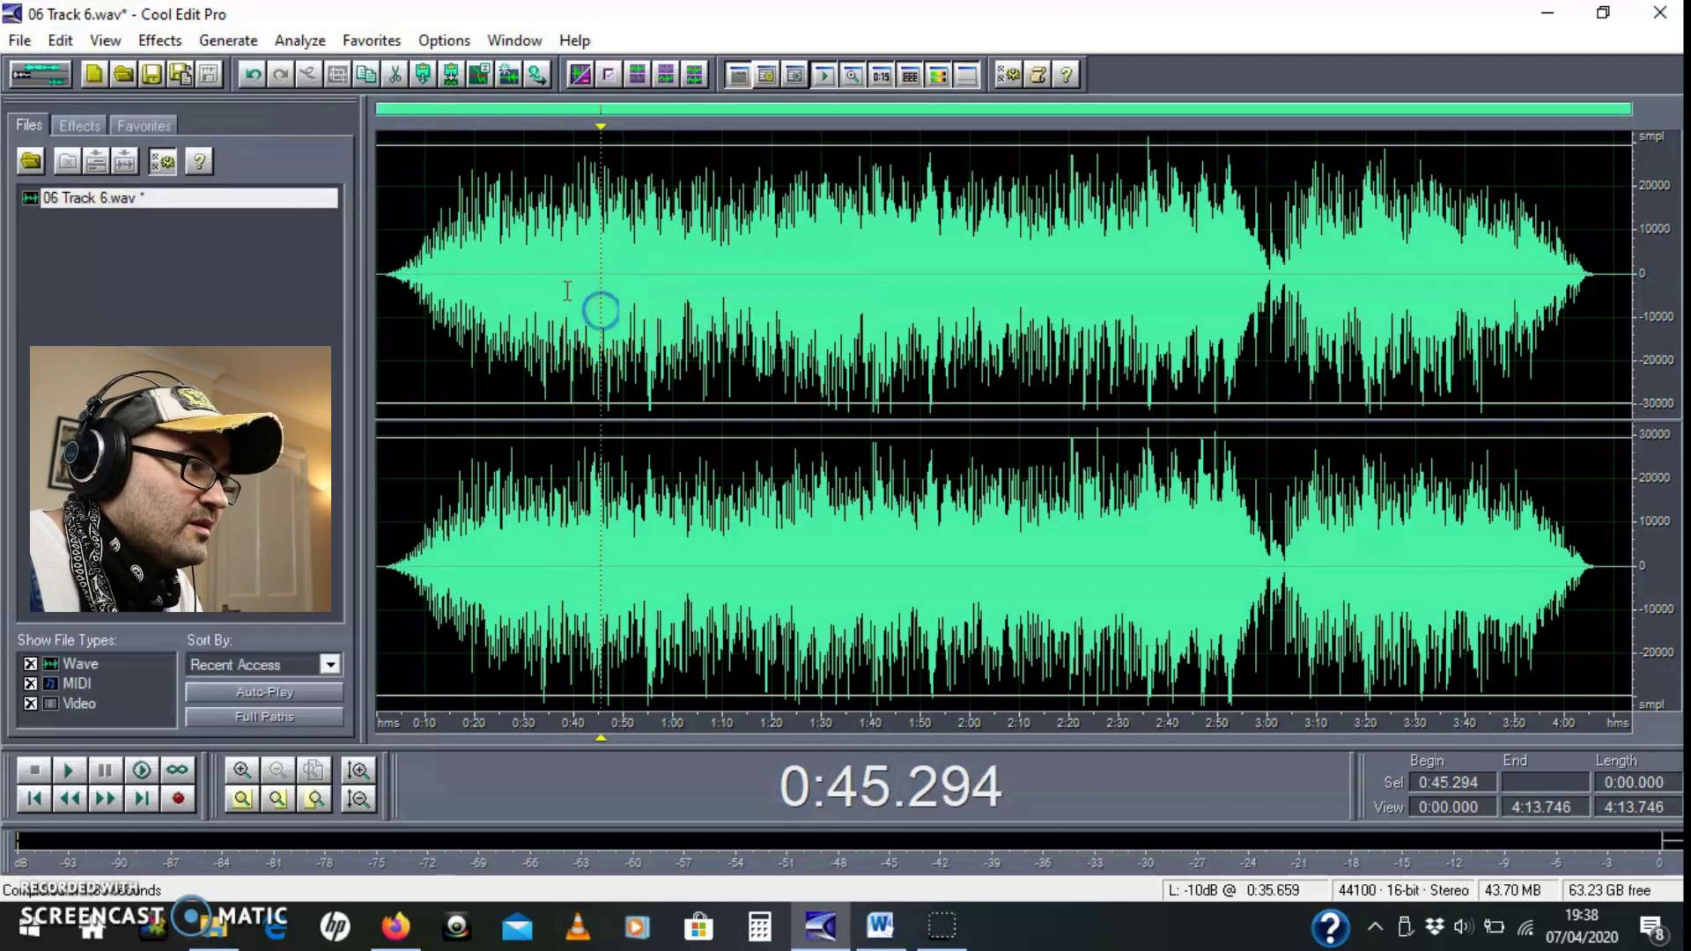
pyautogui.click(210, 42)
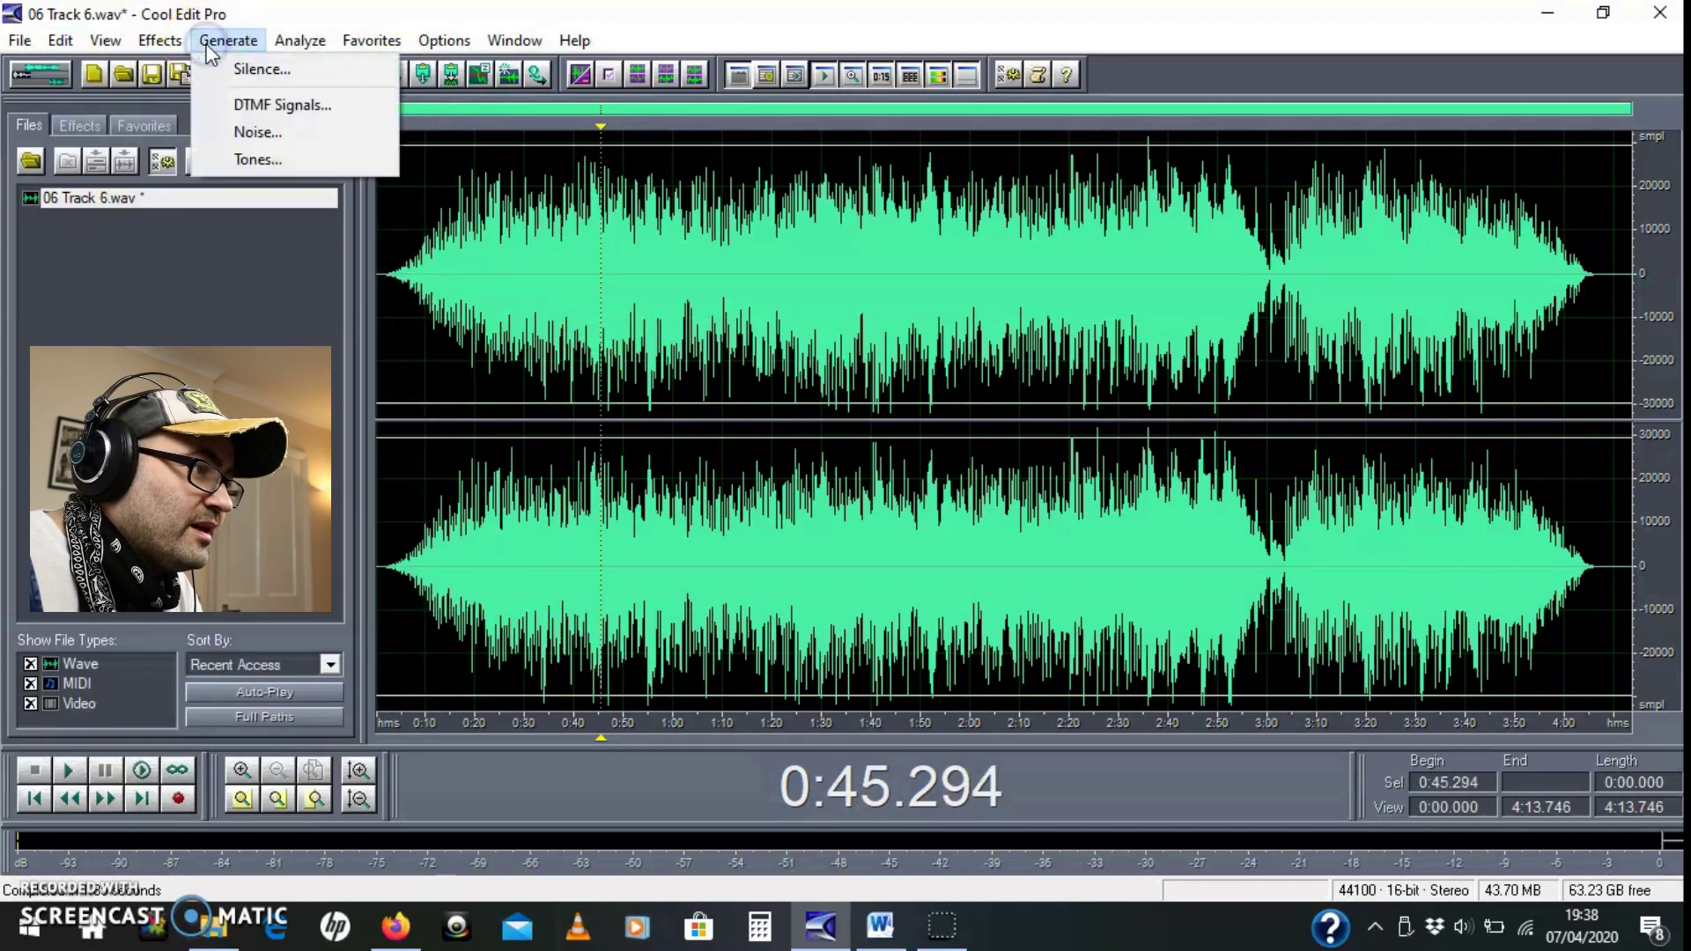
pyautogui.click(383, 292)
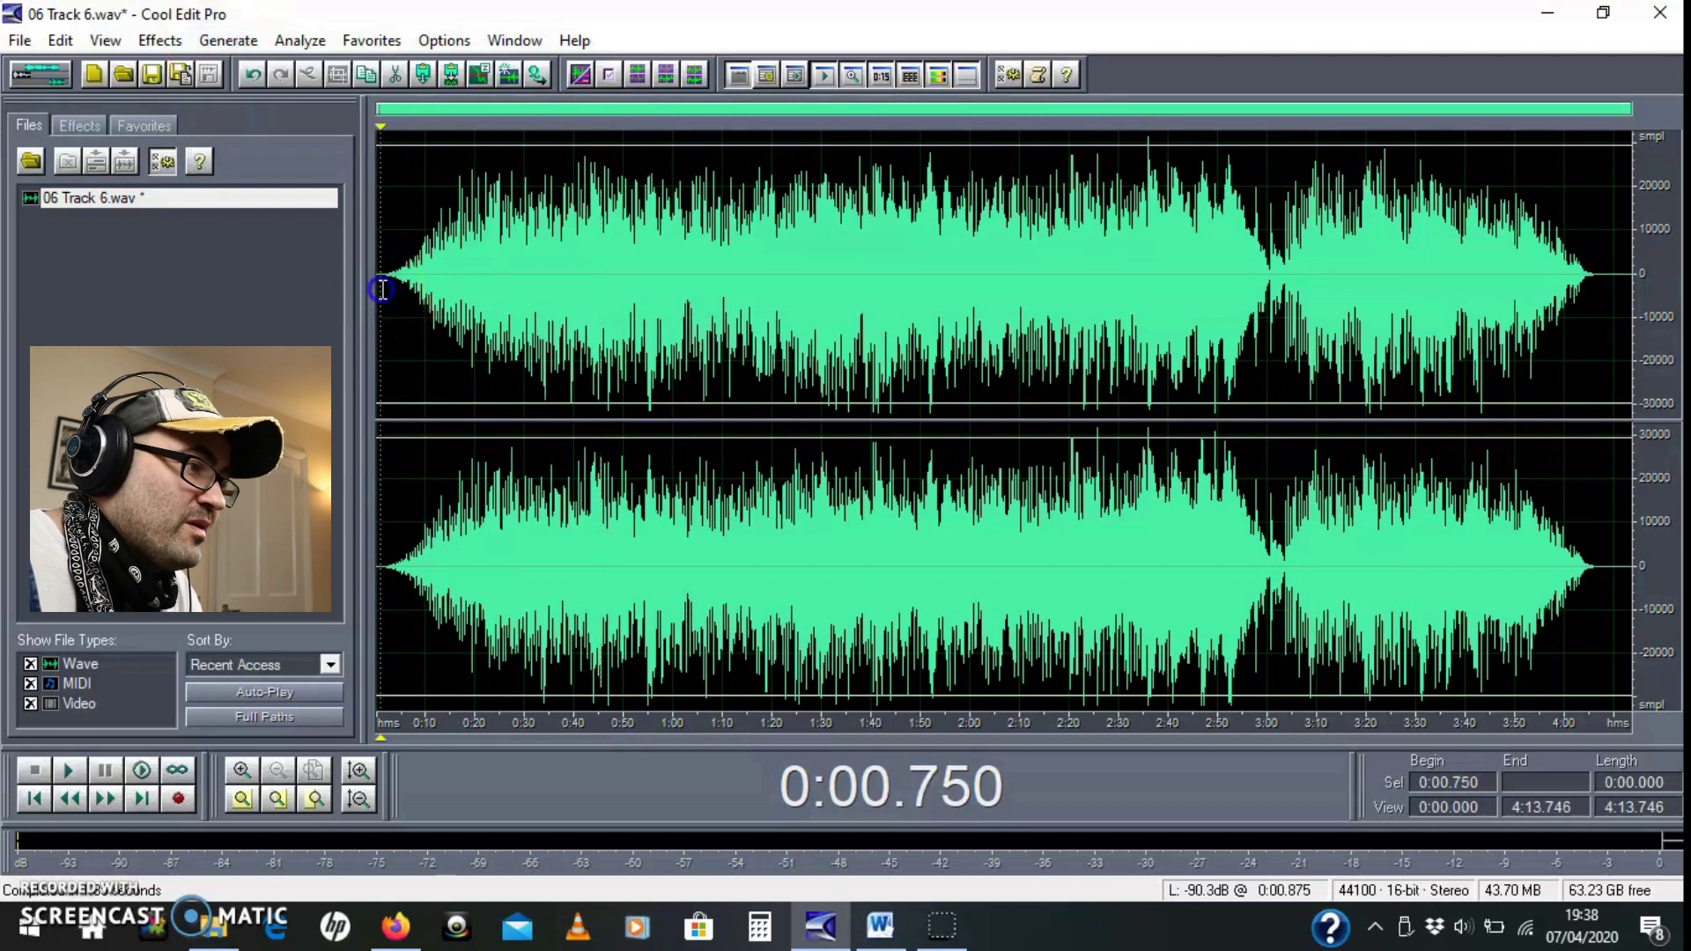
# Step: Generate 4 seconds of silence at the insertion point
pyautogui.click(227, 41)
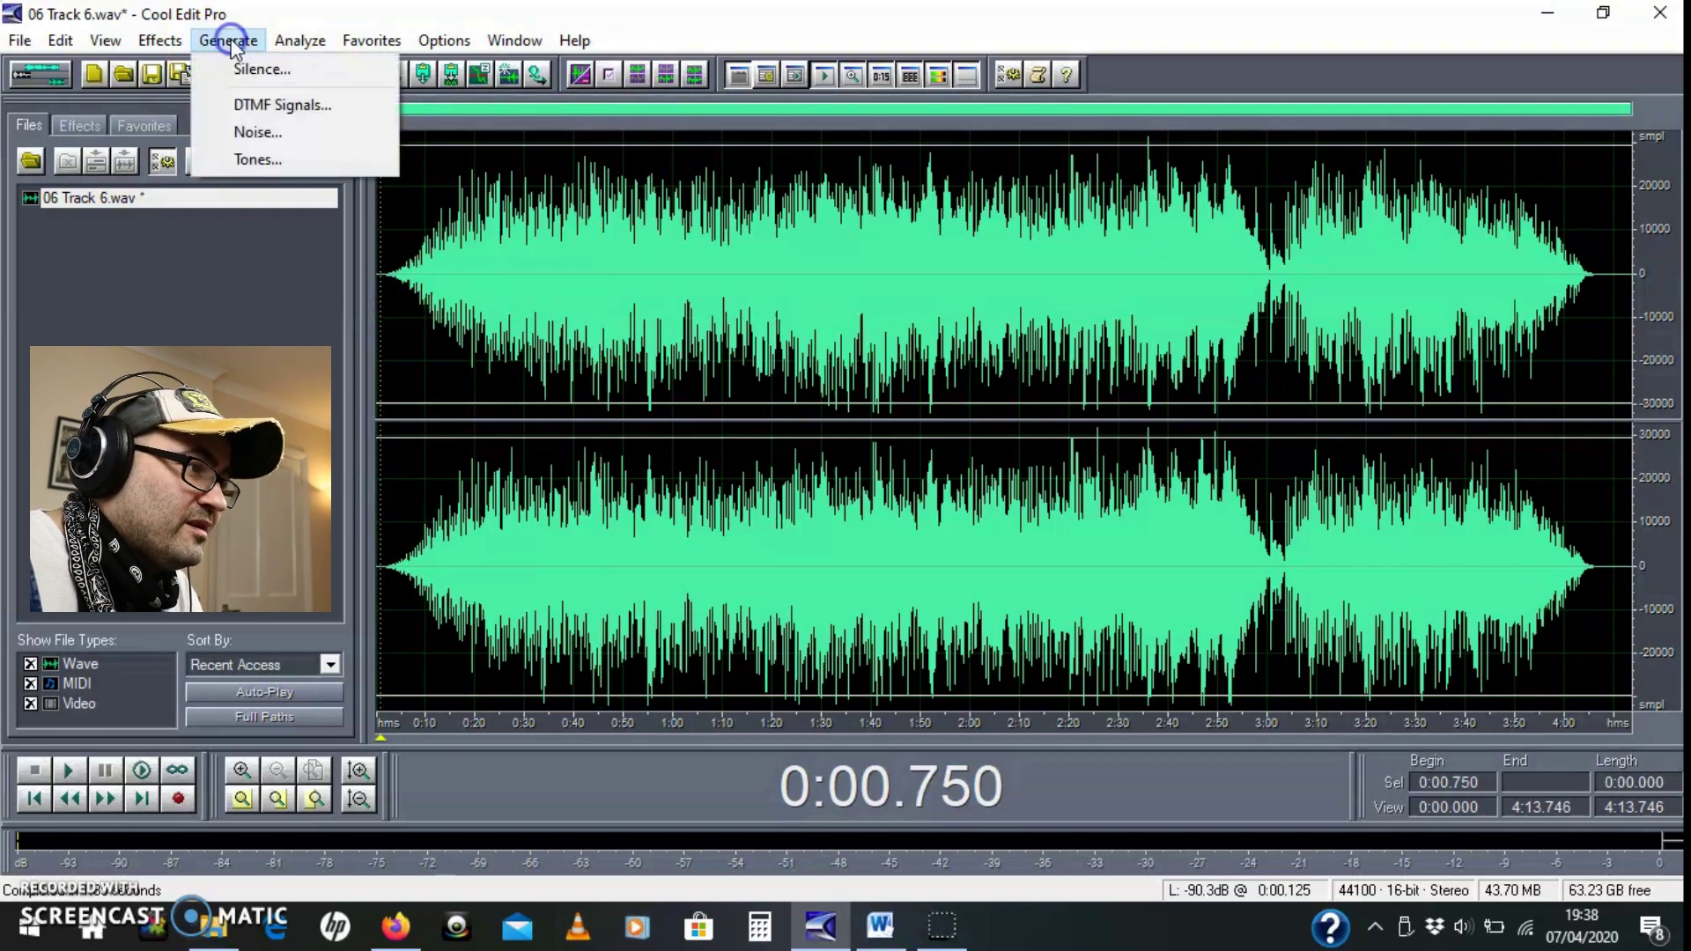
pyautogui.click(249, 76)
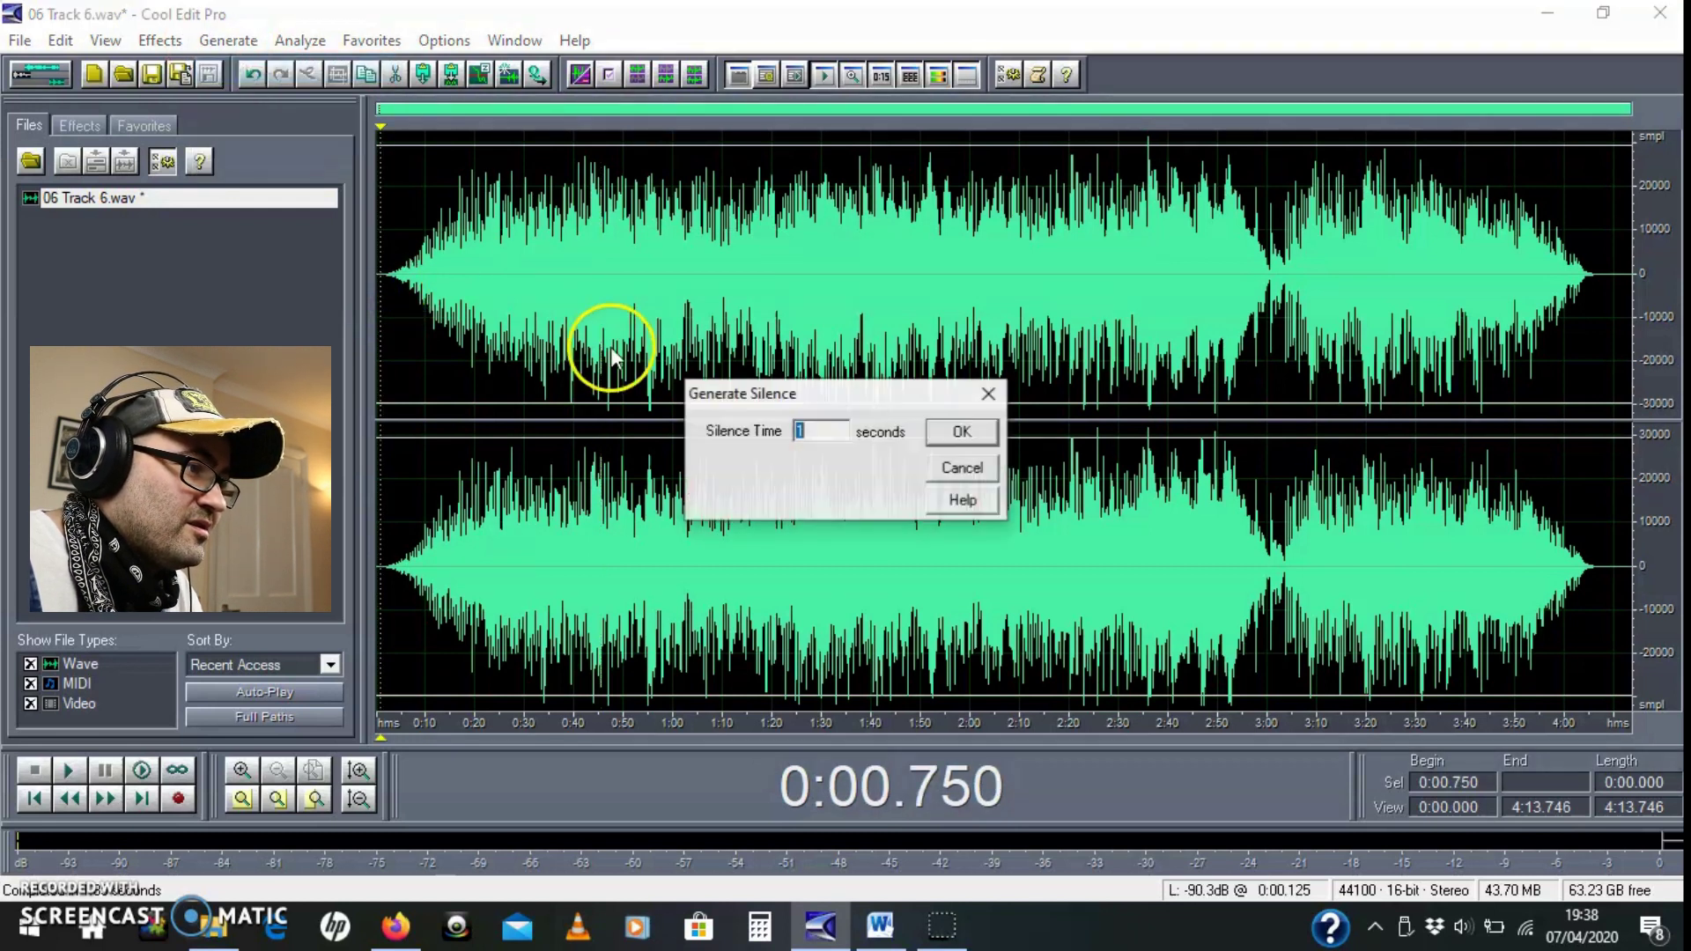
pyautogui.click(820, 434)
pyautogui.write('4')
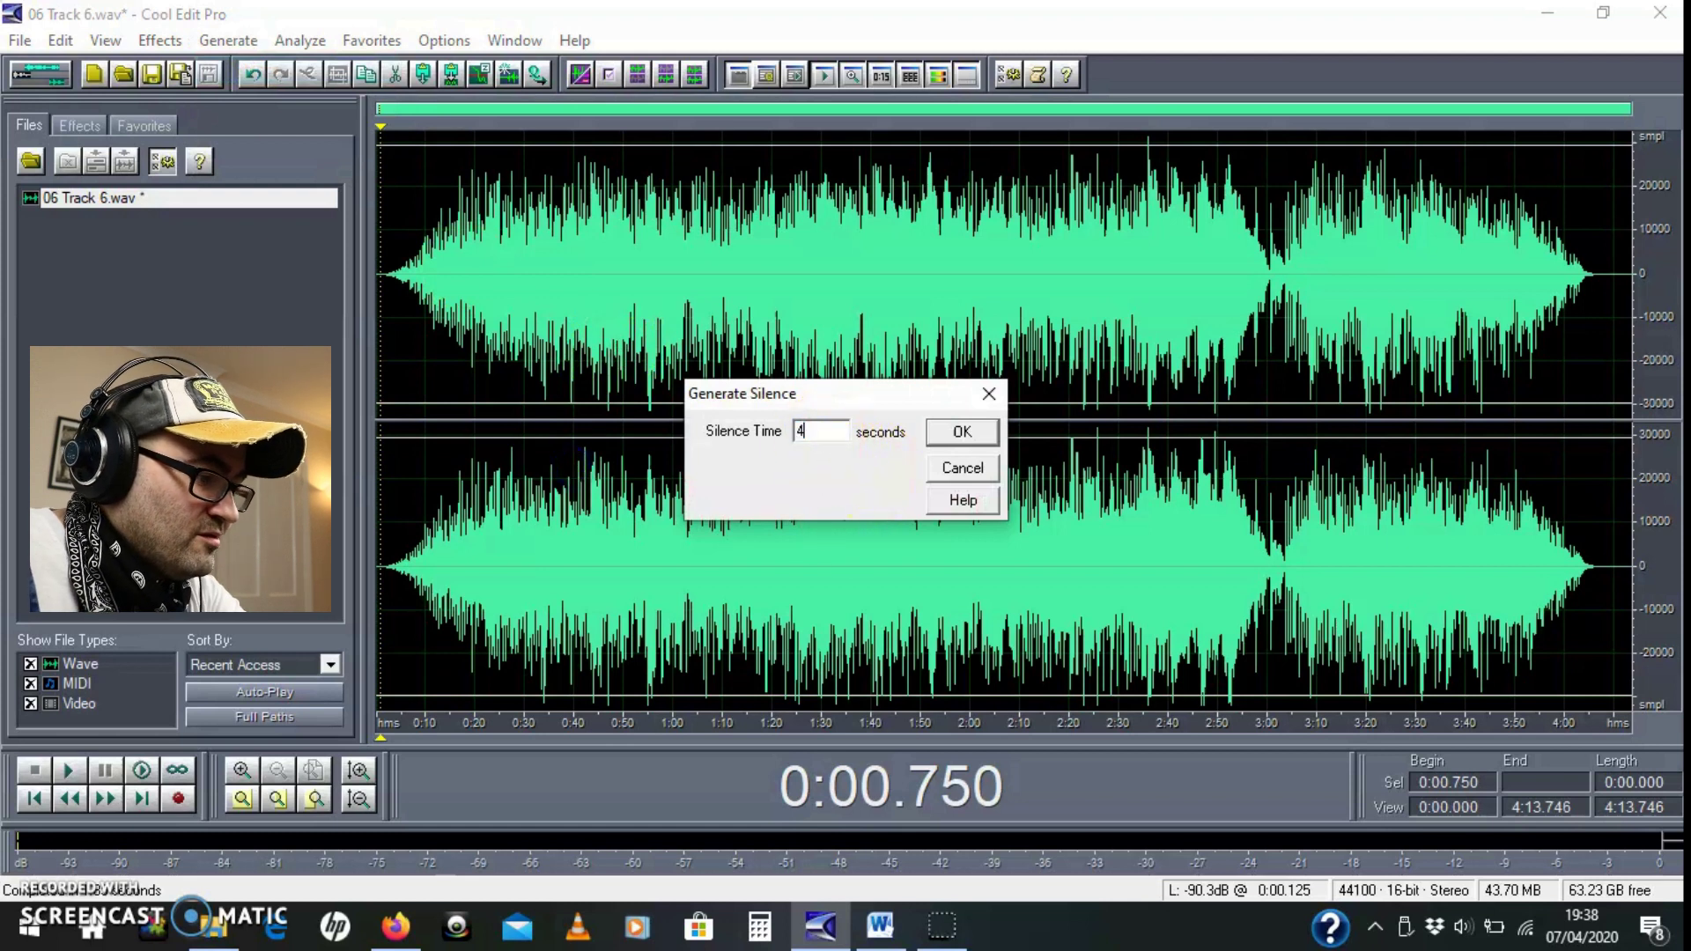
pyautogui.press('Return')
# Step: Play the start of the file to hear the new silence
pyautogui.click(382, 289)
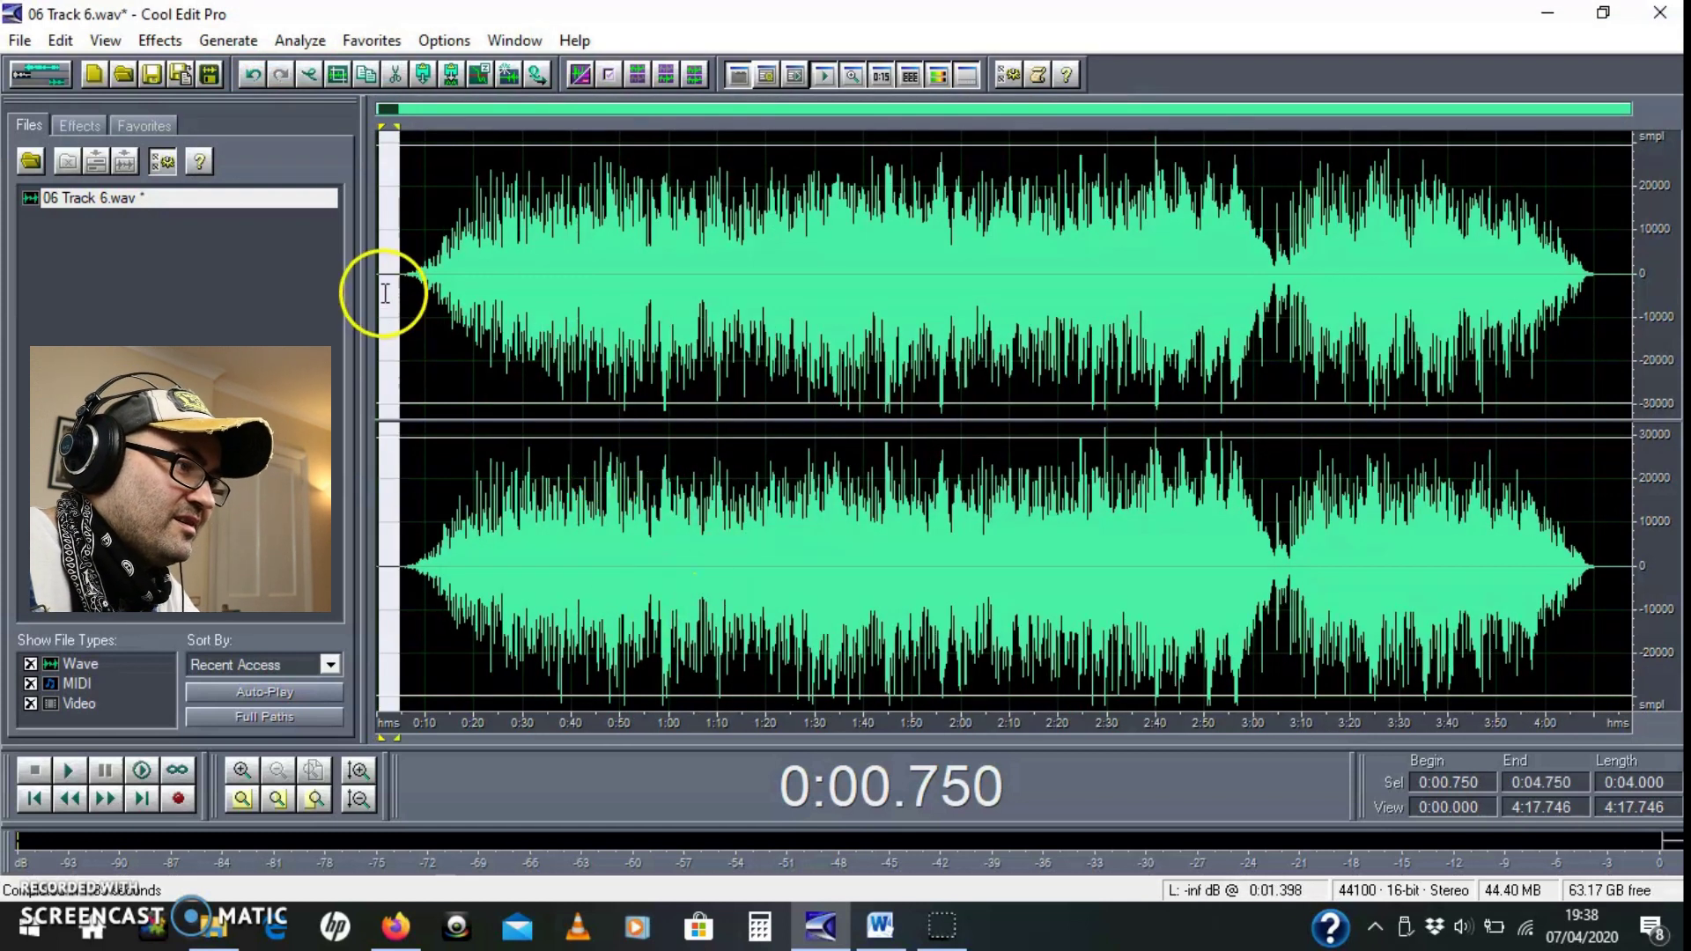
pyautogui.press('space')
pyautogui.click(446, 302)
pyautogui.click(167, 42)
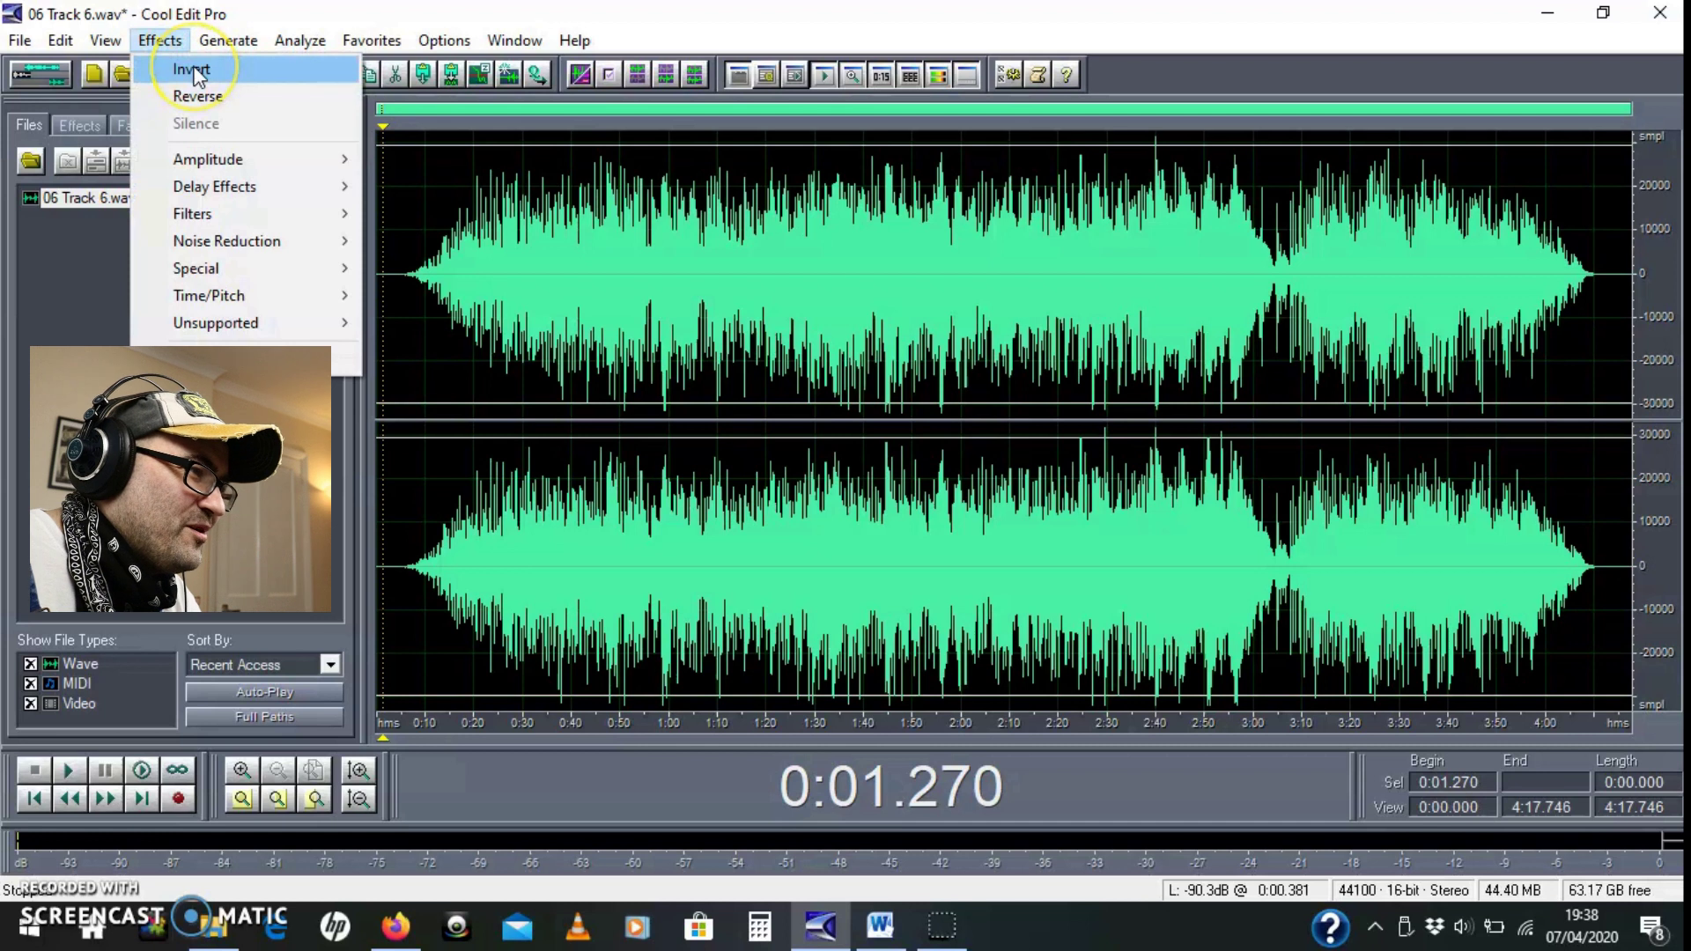
pyautogui.click(164, 47)
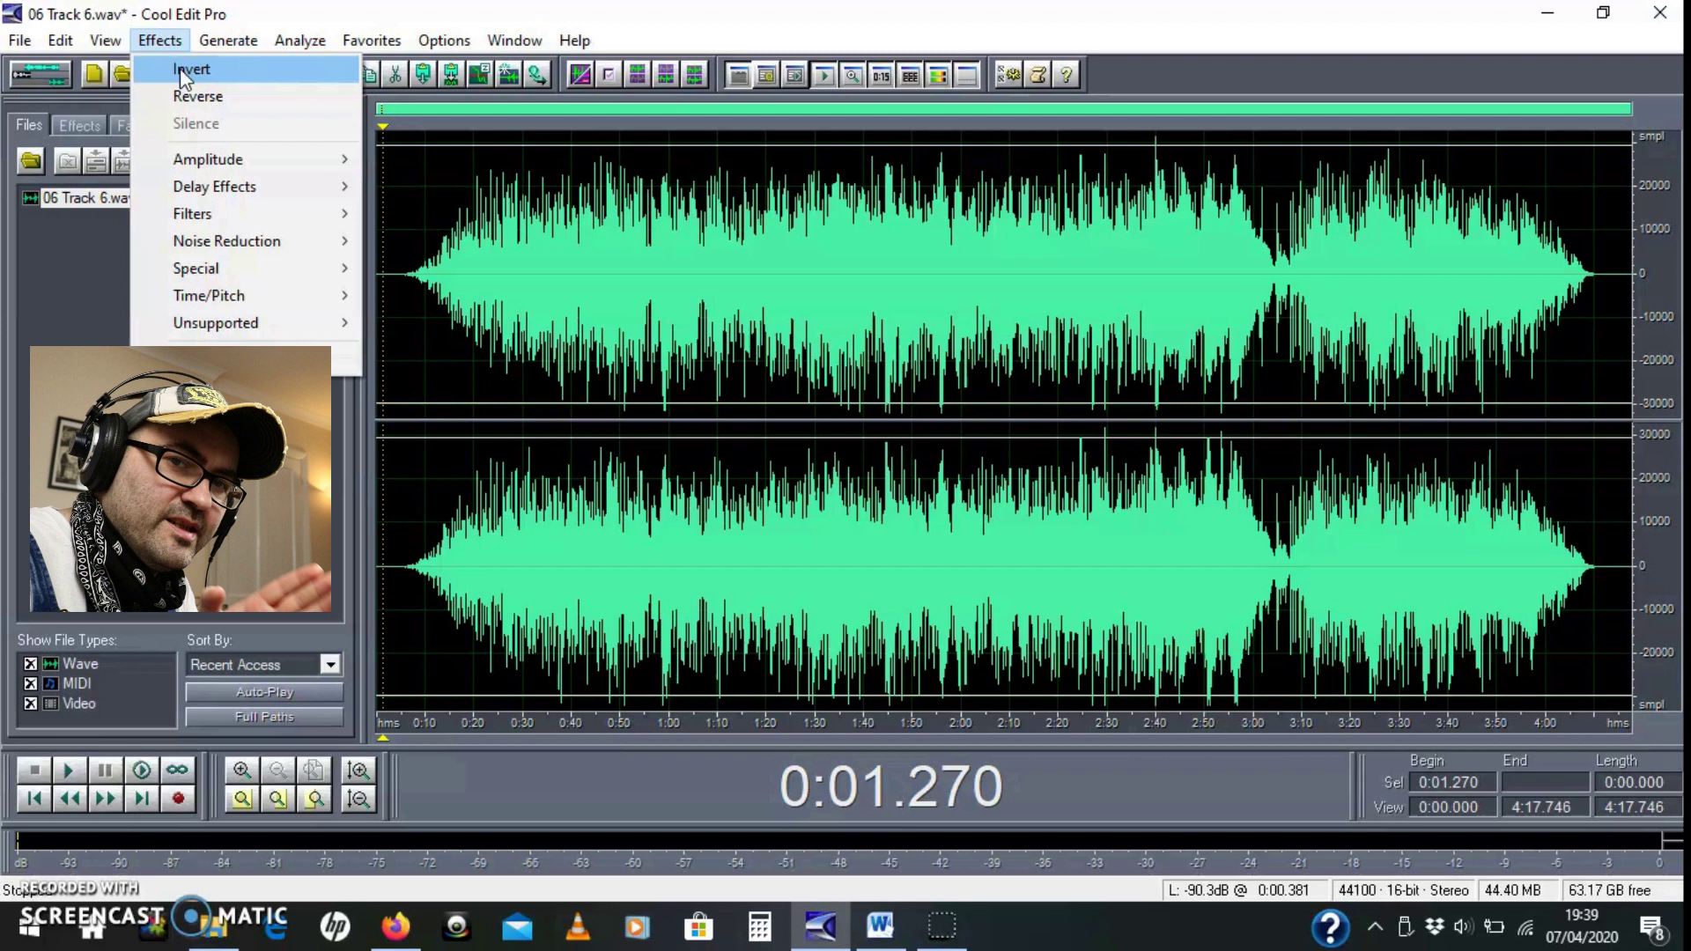
pyautogui.click(151, 44)
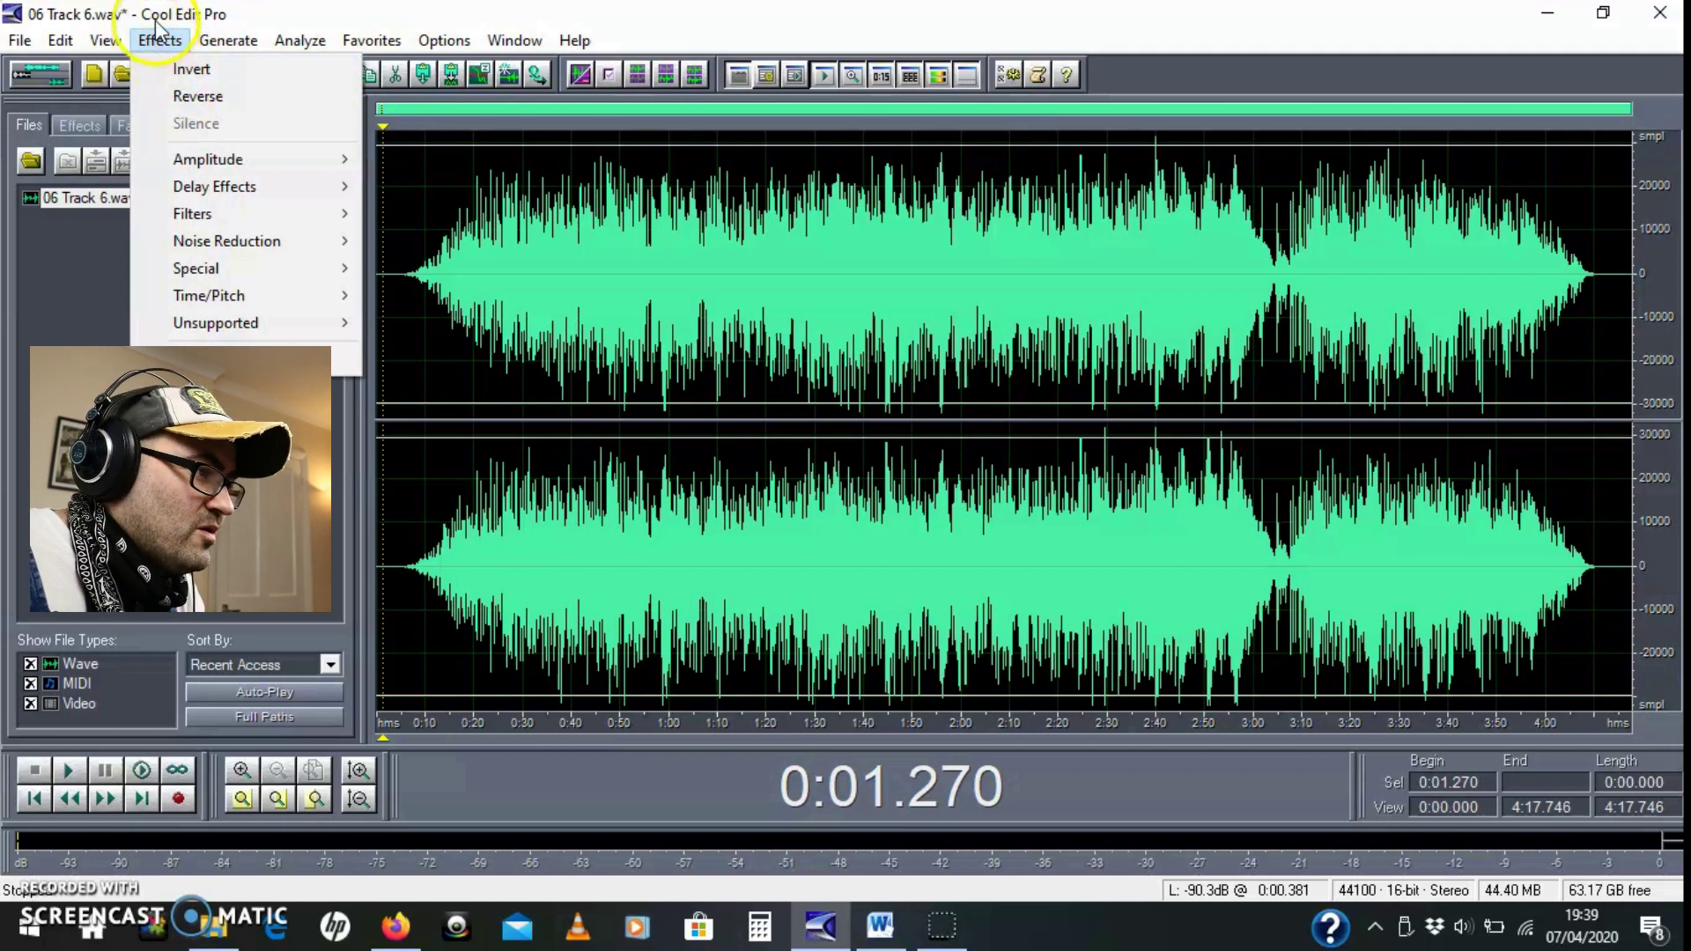
pyautogui.click(155, 43)
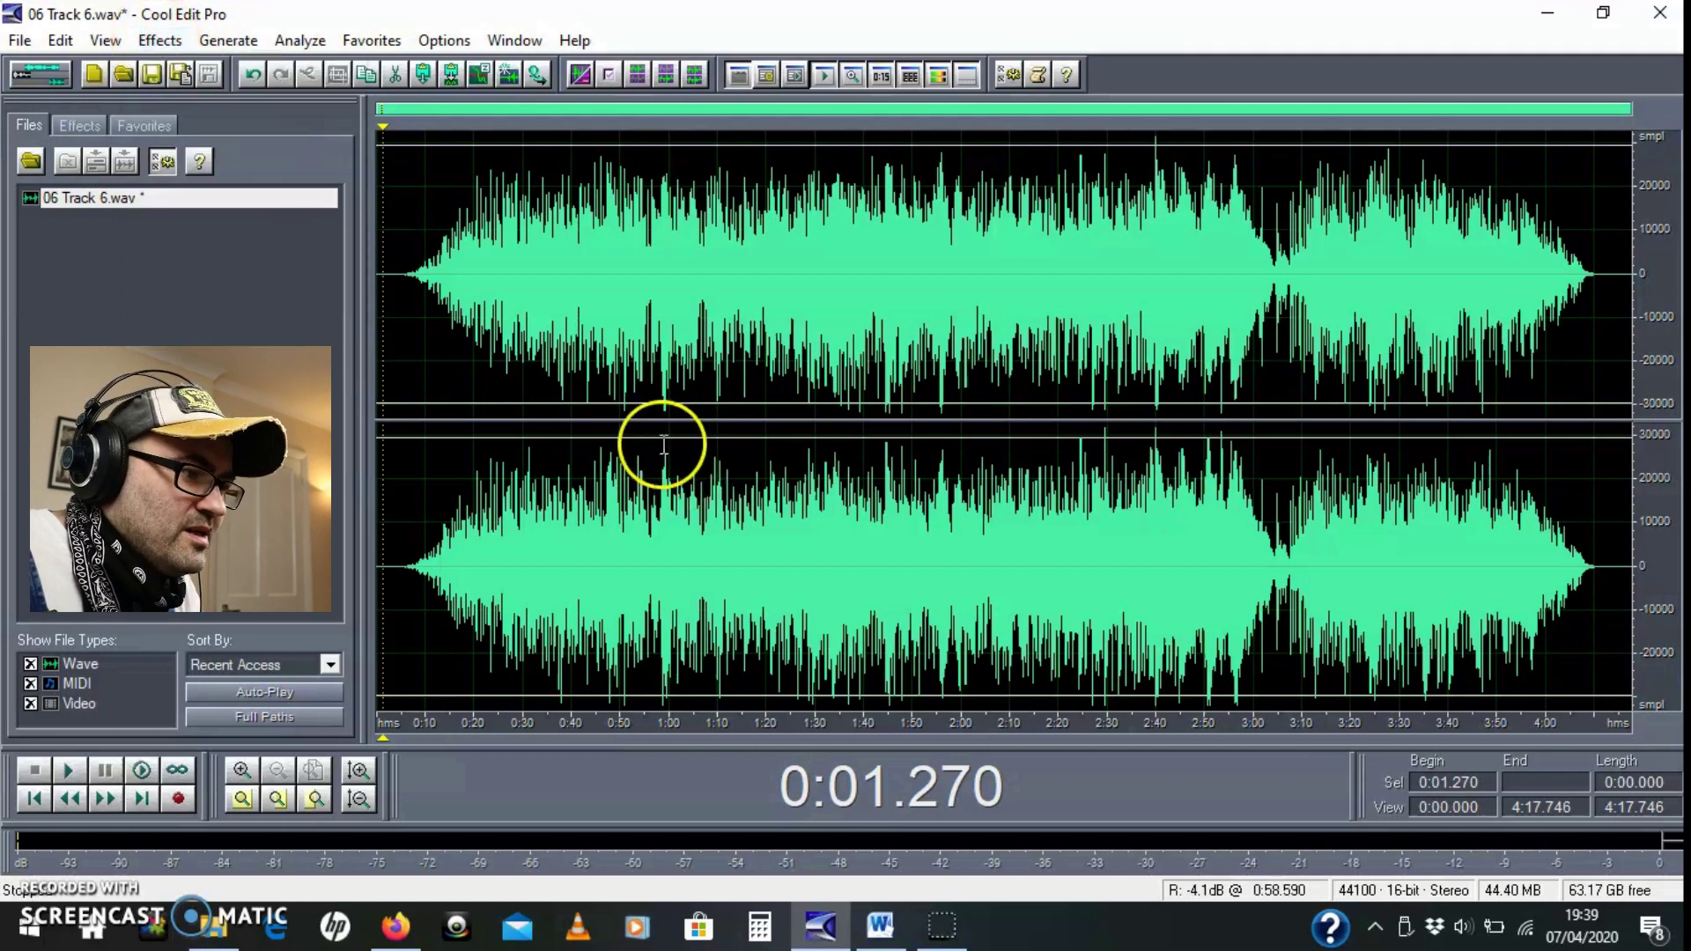
# Step: Switch to the Multitrack View and select 06 Track 6.wav in the file list
pyautogui.click(34, 71)
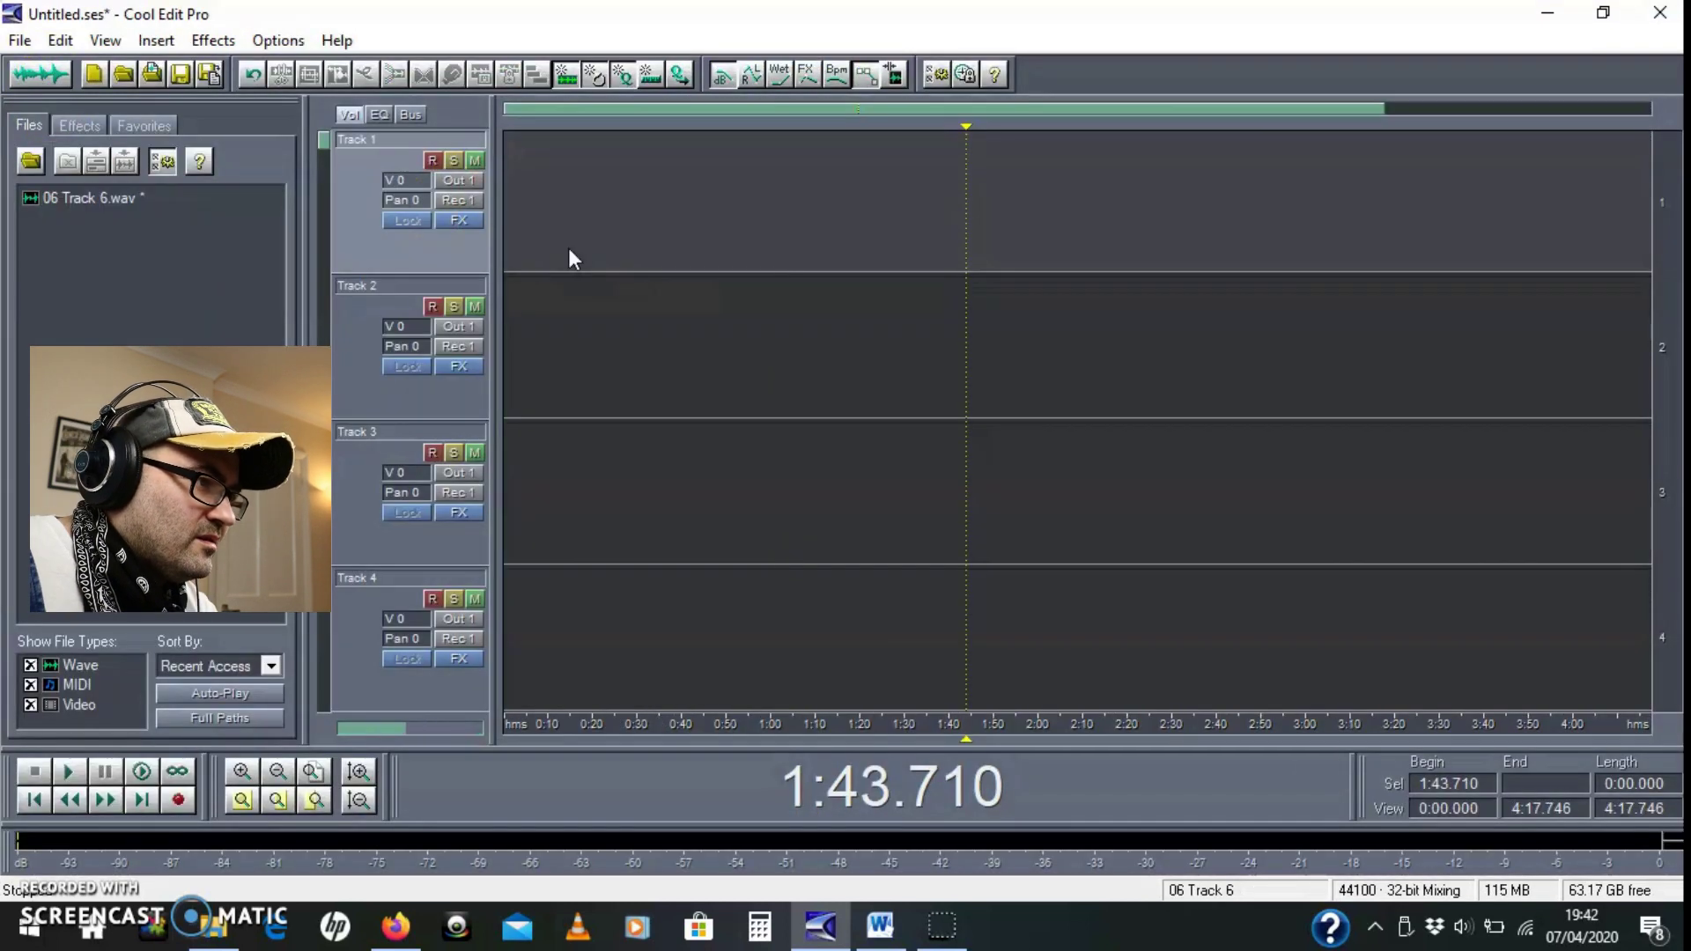
pyautogui.click(67, 192)
pyautogui.click(95, 198)
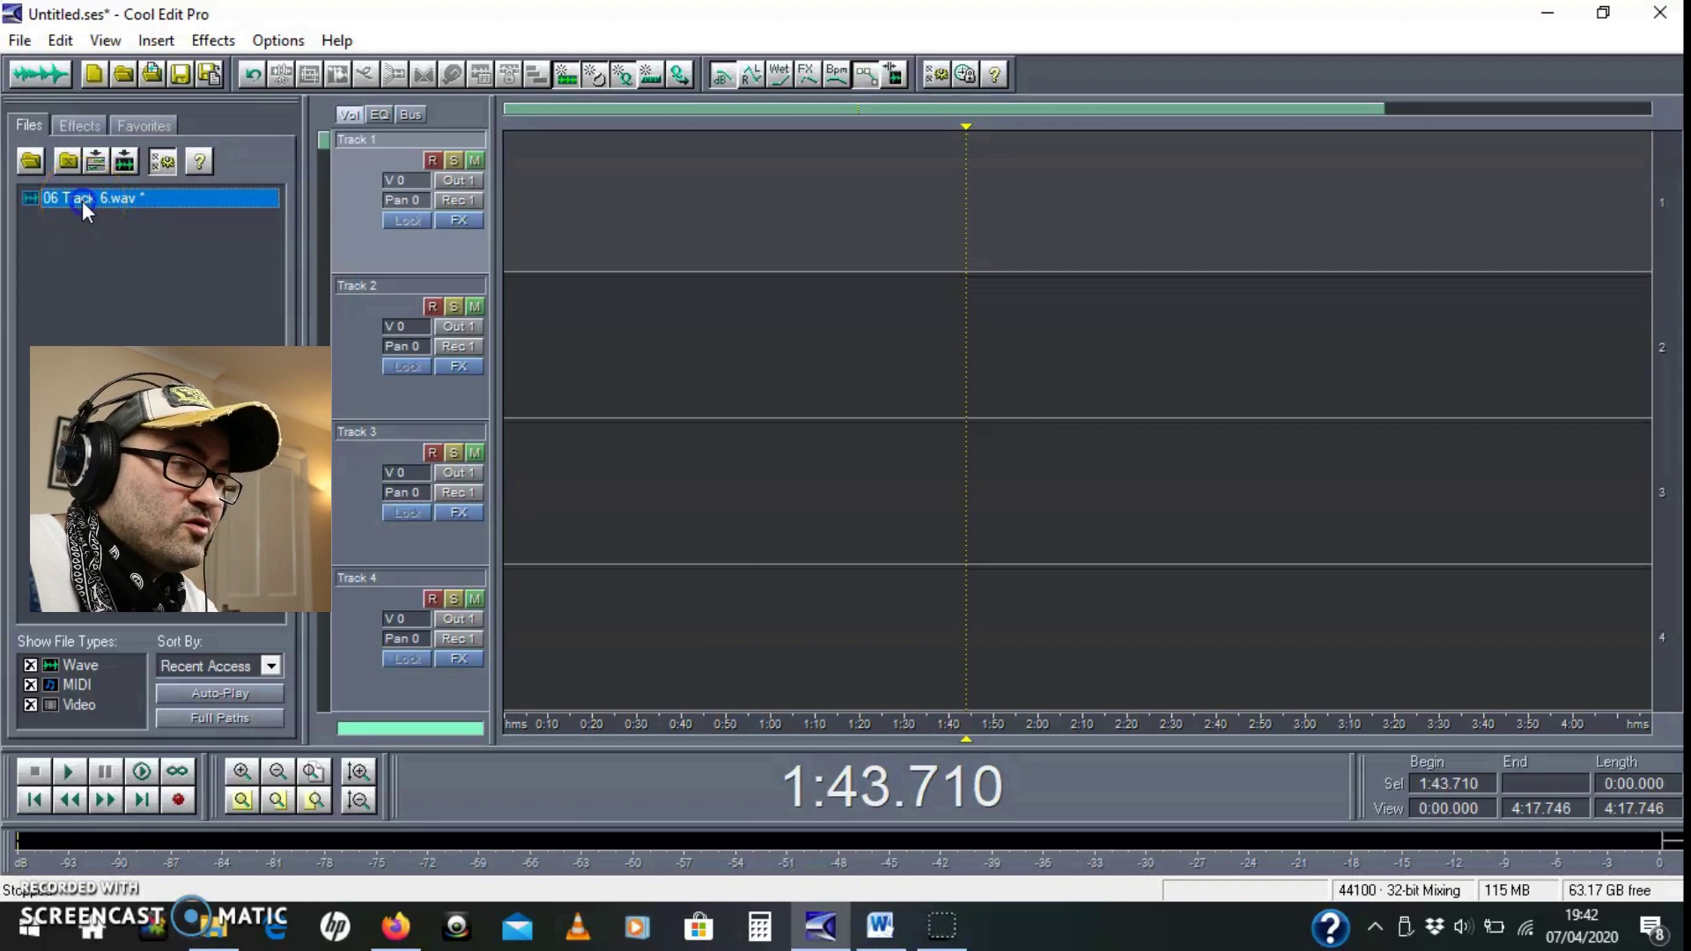
# Step: Place the clip at the start of Track 1 and set the play position to 0:39.838
pyautogui.moveTo(82, 200); pyautogui.dragTo(551, 239)
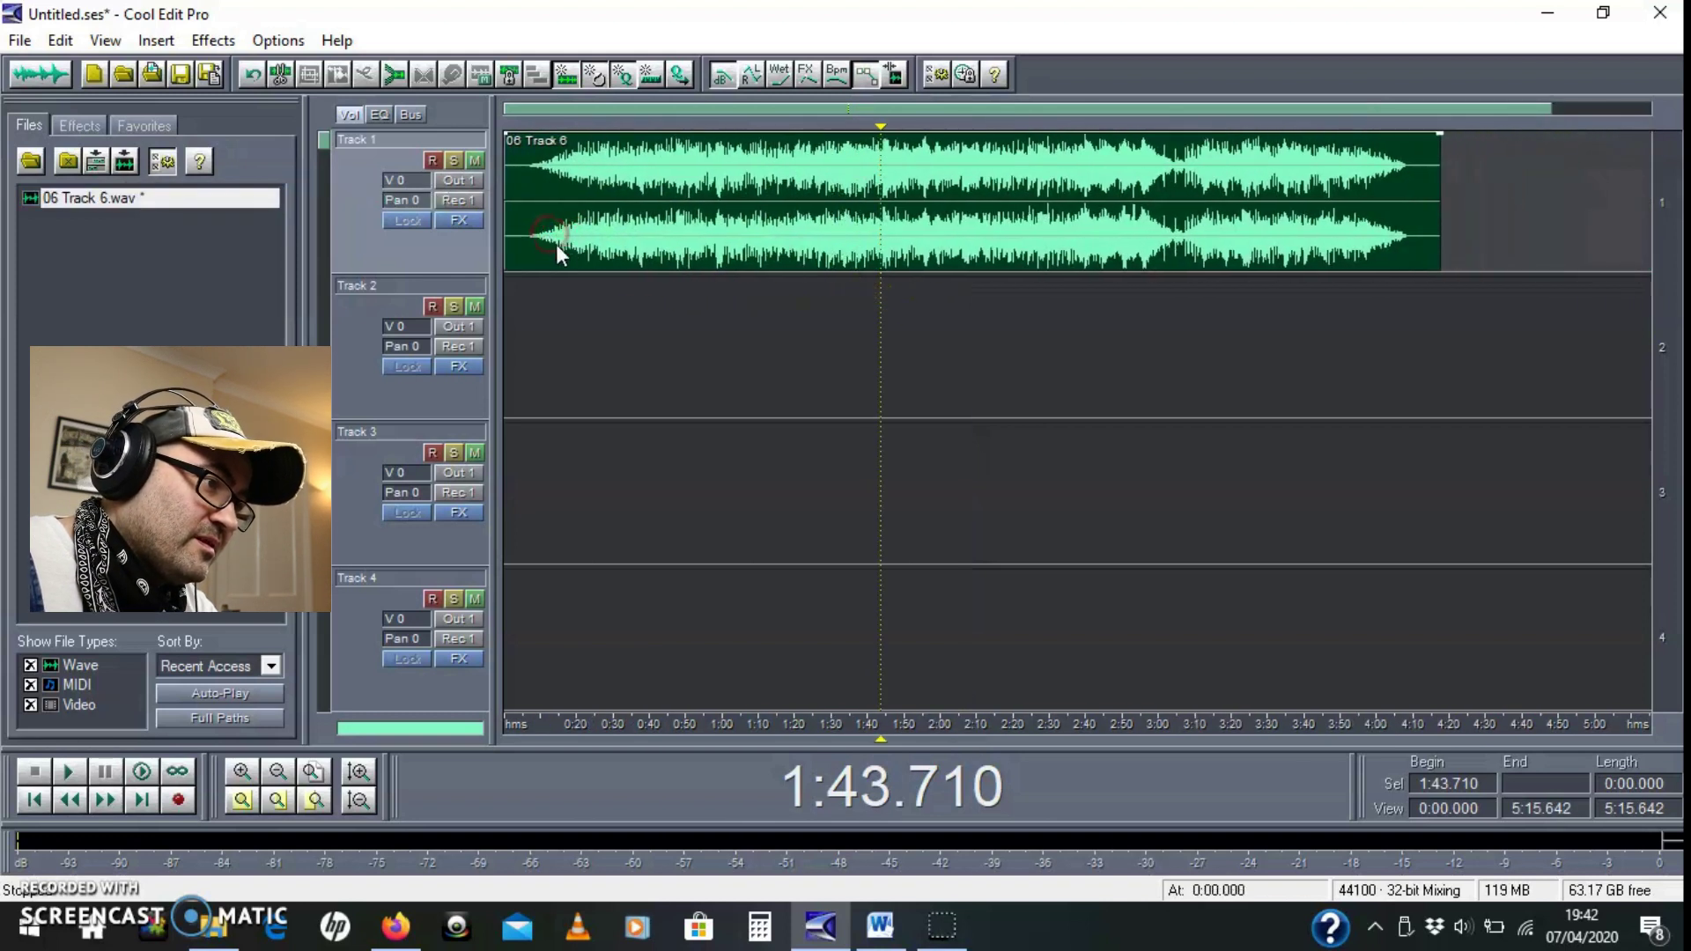
pyautogui.click(648, 234)
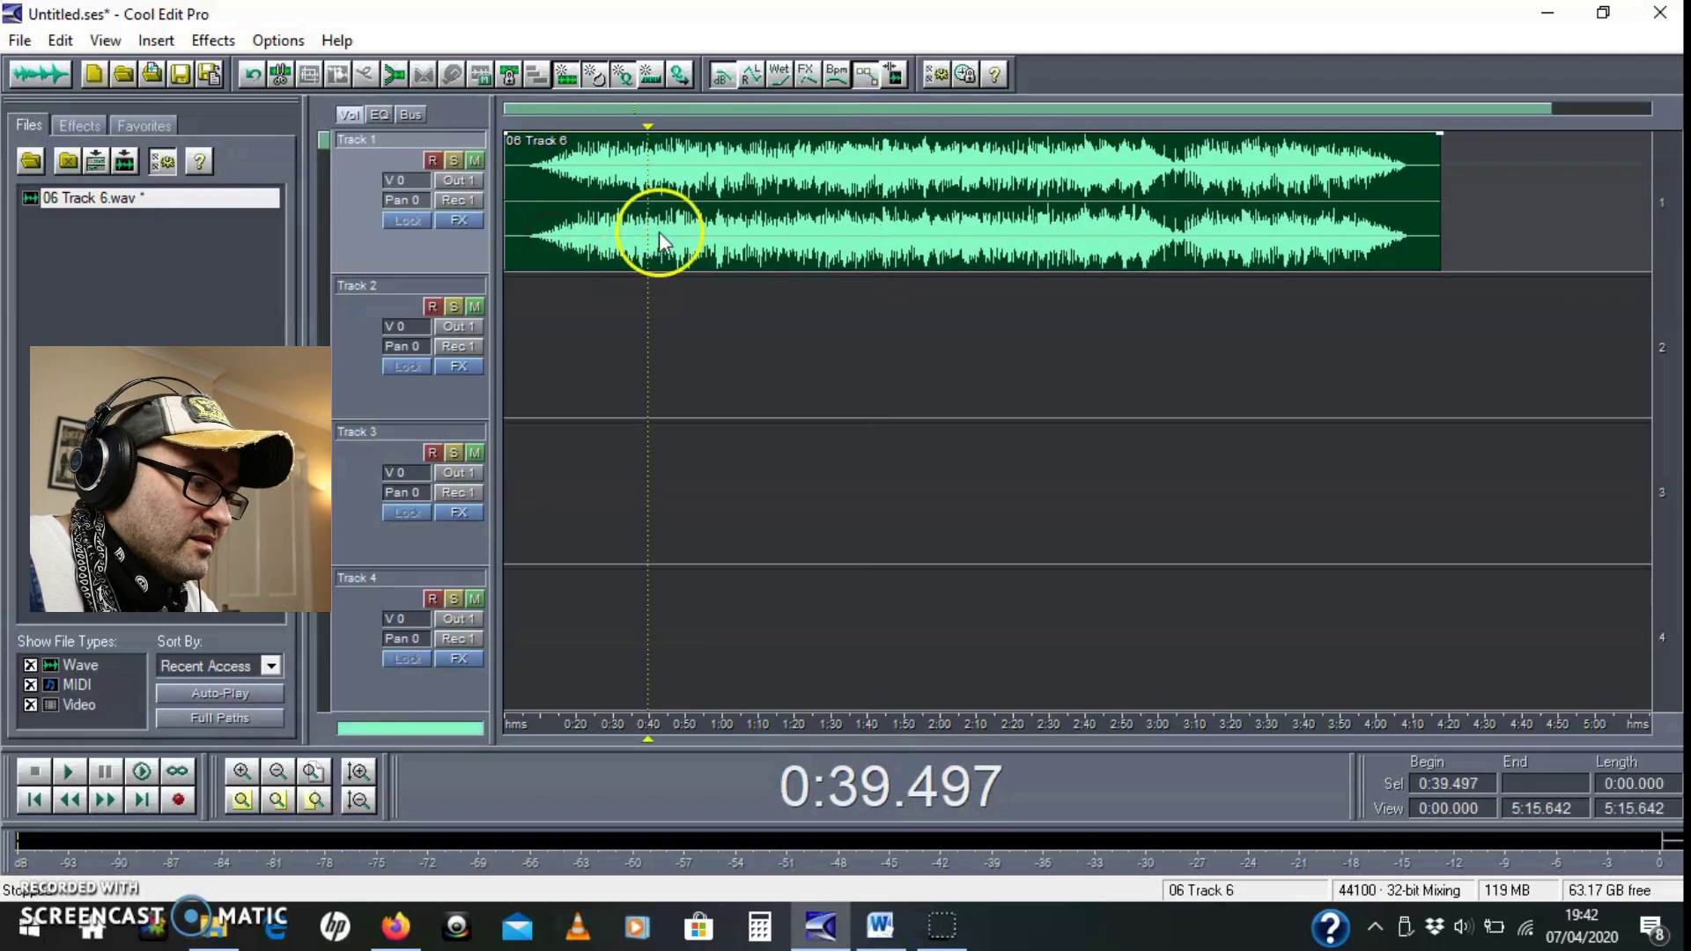
pyautogui.click(650, 234)
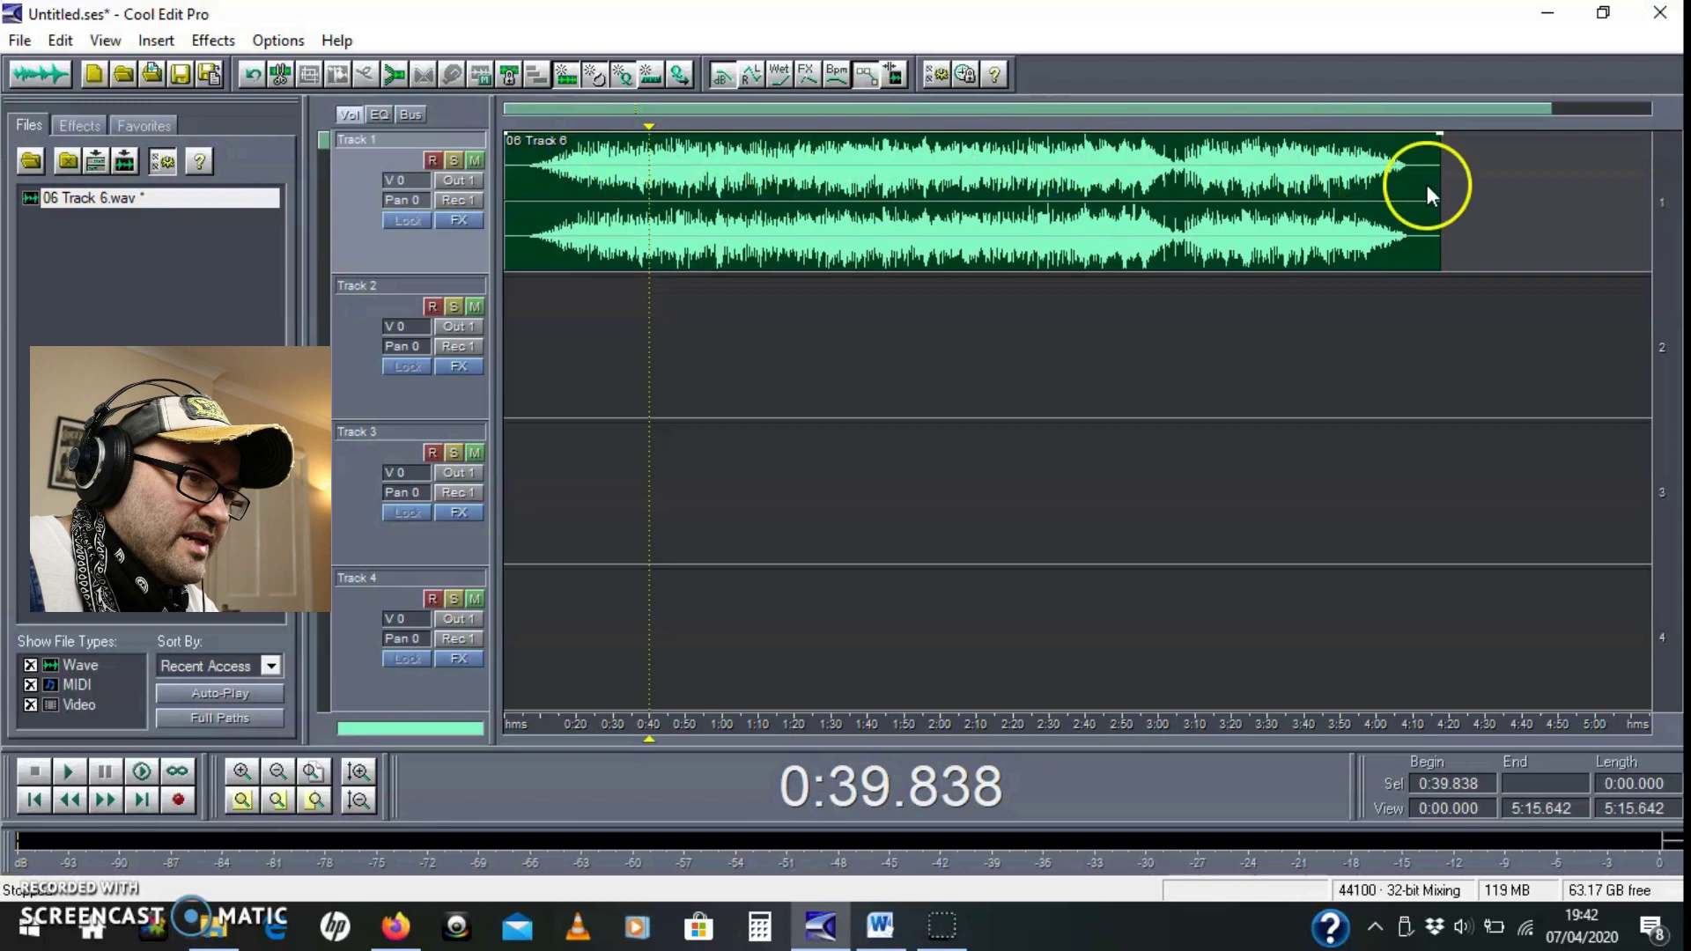
# Step: Split the Track 1 clip at 0:39.838 and shift the second part to about 0:58
pyautogui.click(278, 74)
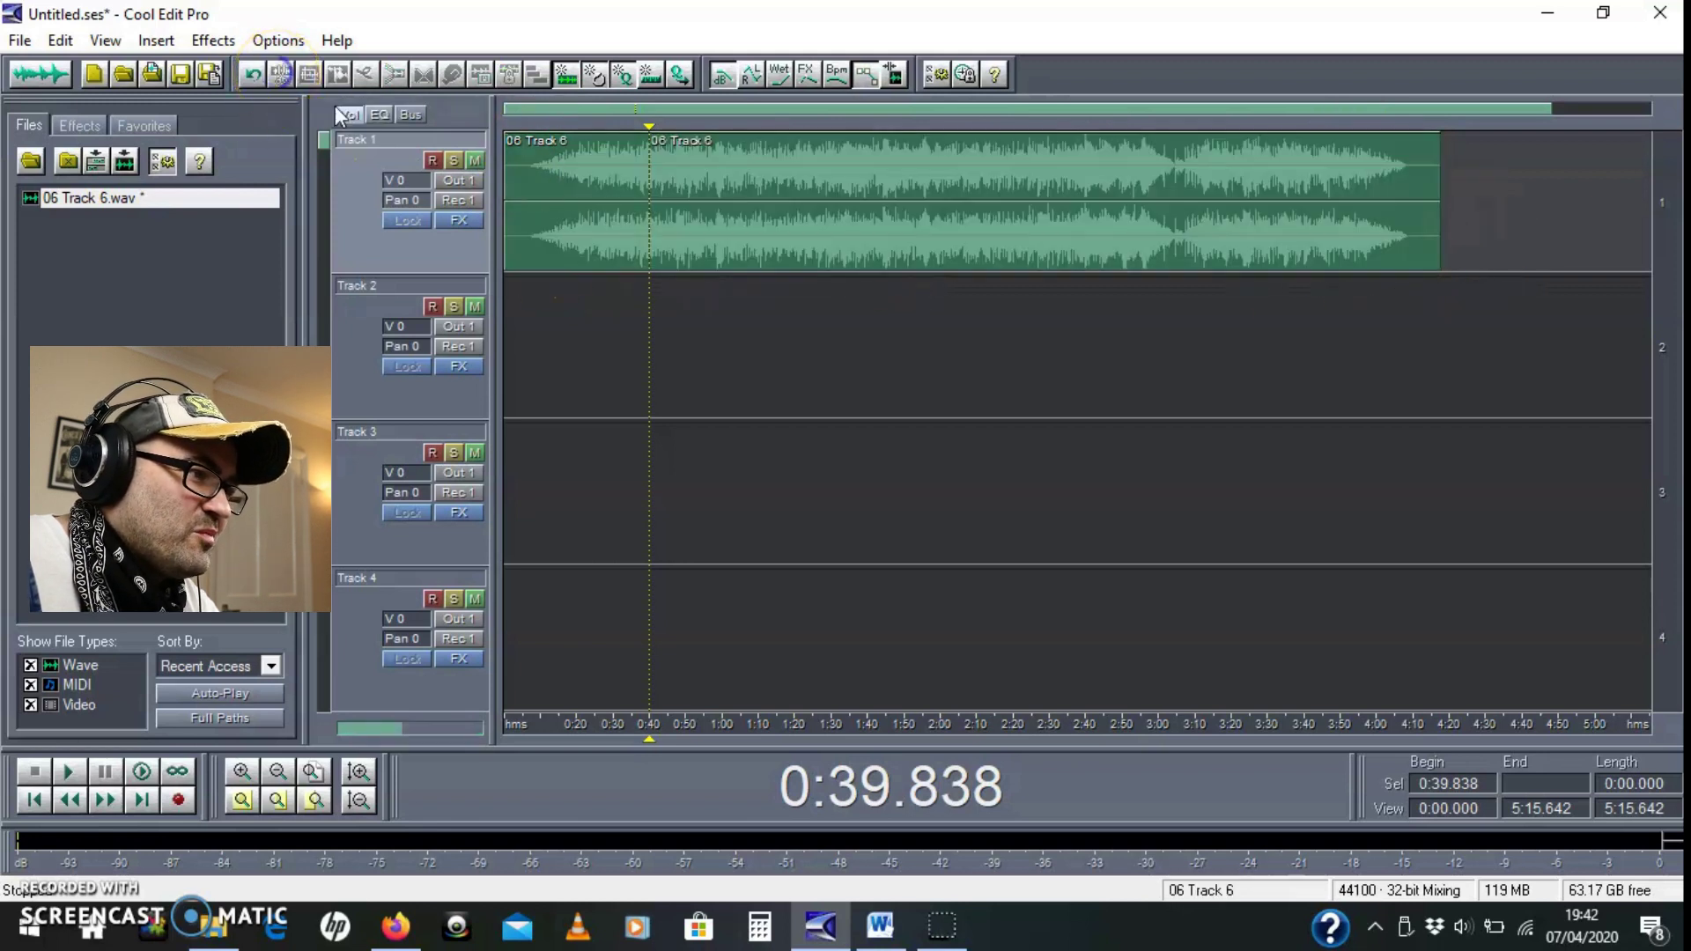
pyautogui.moveTo(728, 234); pyautogui.dragTo(855, 247)
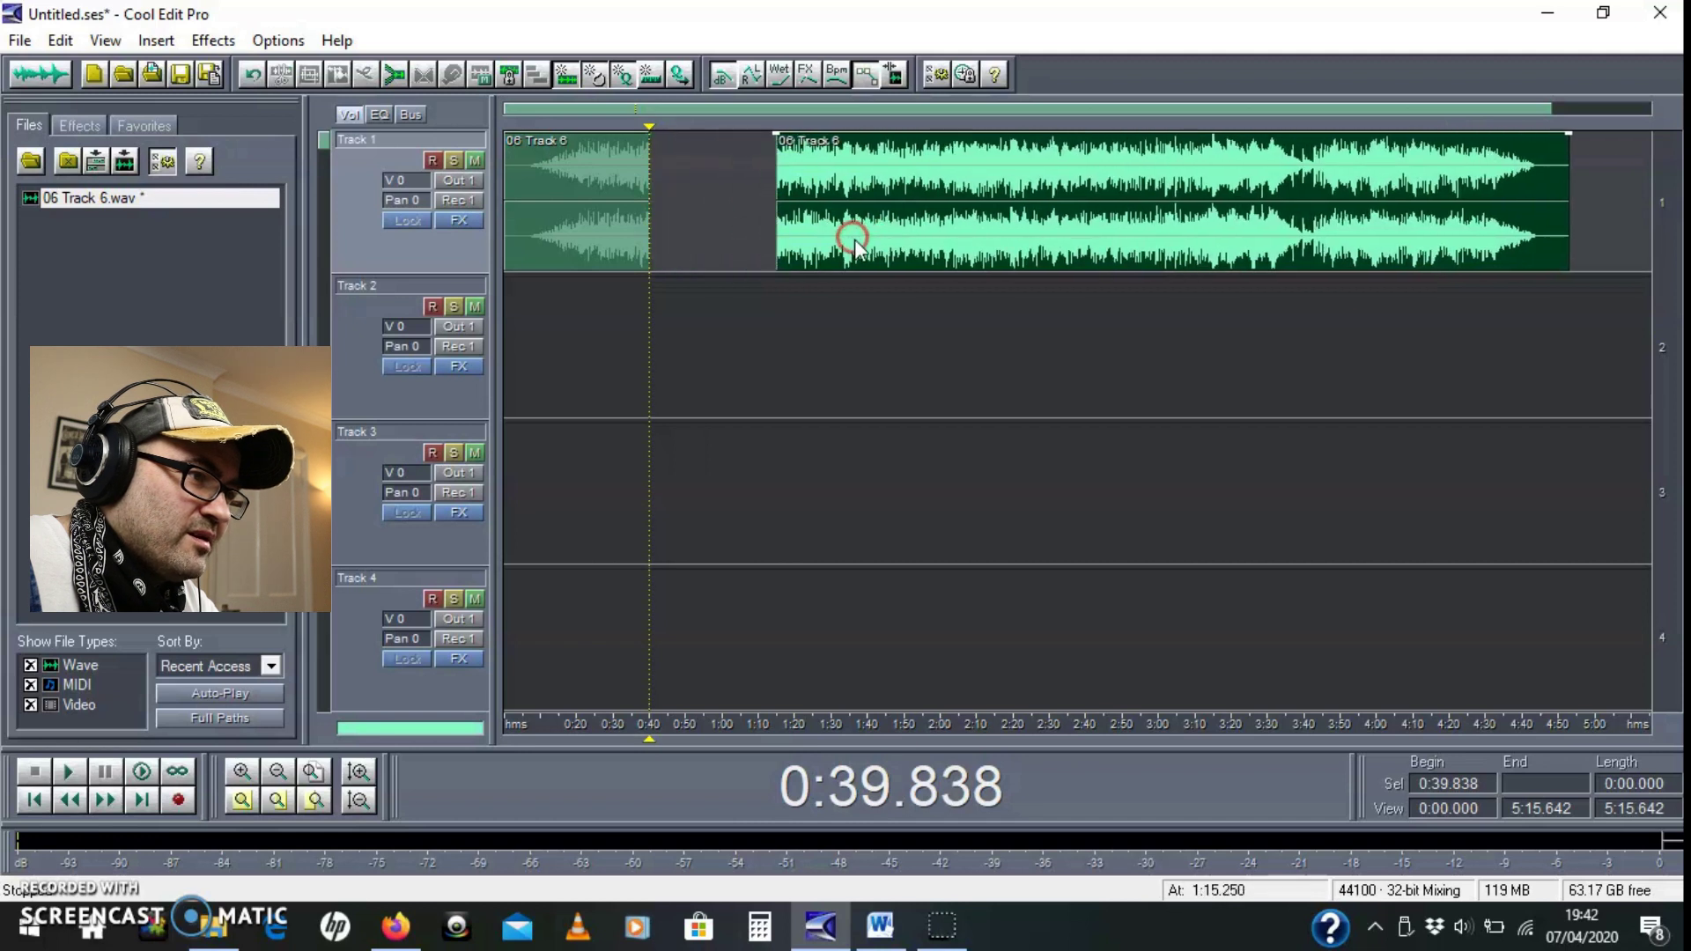
pyautogui.click(854, 246)
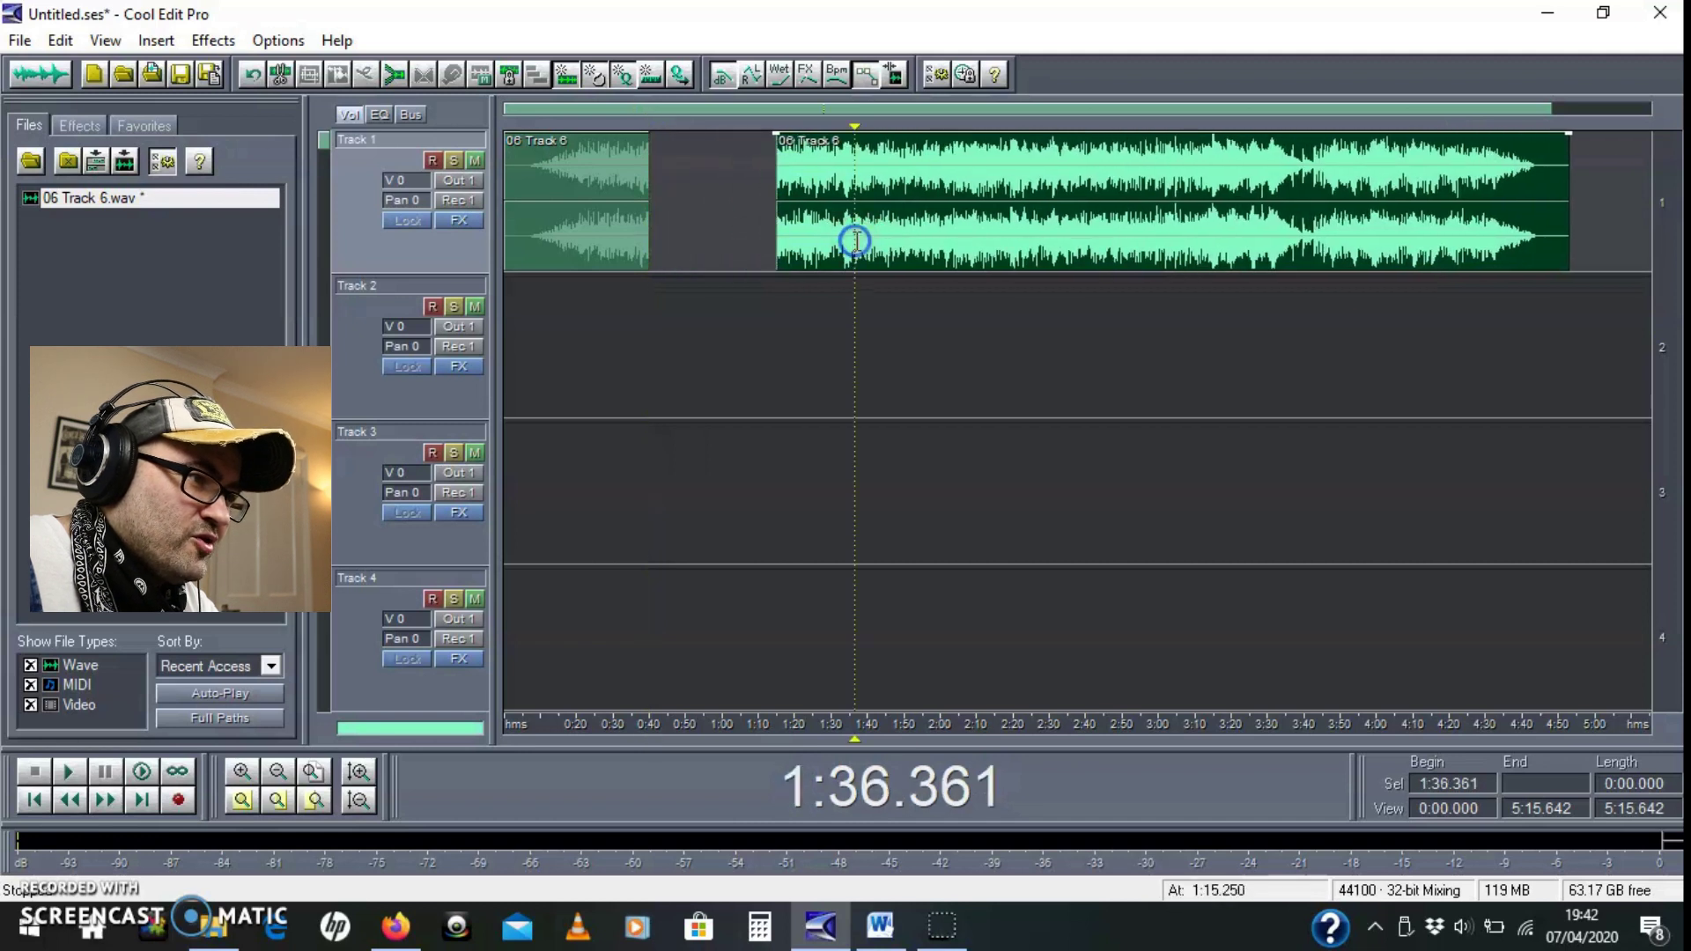
# Step: Split again at 1:36.361, move the last block to about 2:06 and the middle to Track 2
pyautogui.click(278, 74)
pyautogui.moveTo(939, 243); pyautogui.dragTo(1076, 245)
pyautogui.moveTo(800, 239); pyautogui.dragTo(718, 377)
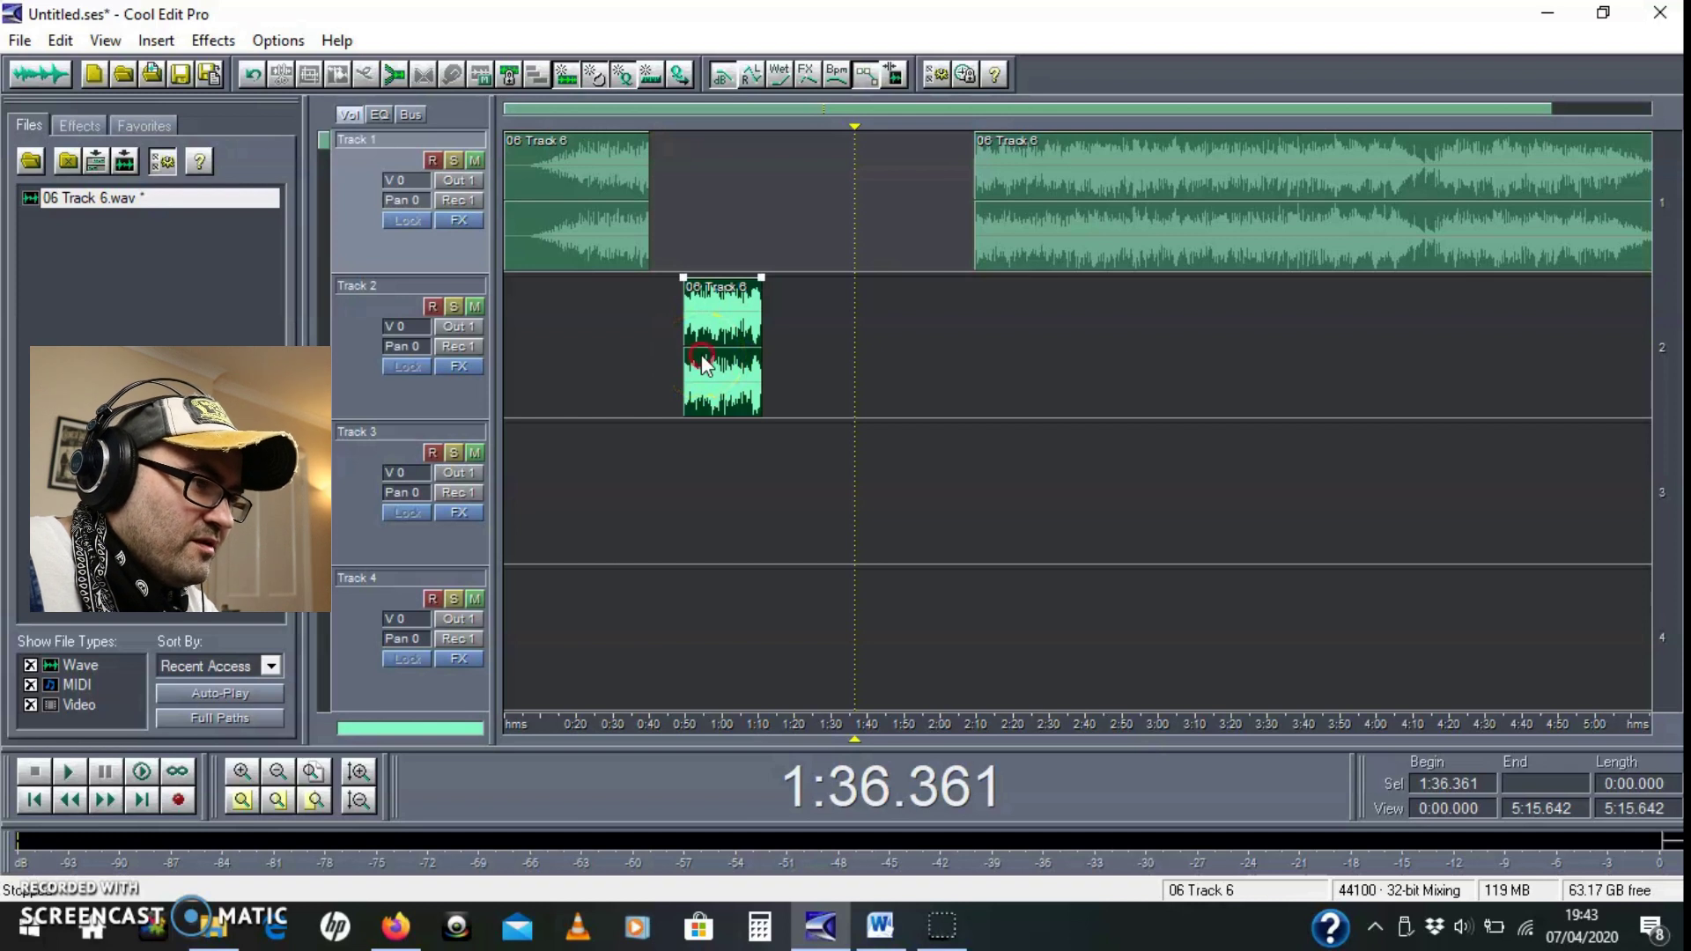
# Step: Copy the Track 2 block twice, placing the copies near 1:21 and 1:50
pyautogui.moveTo(702, 361); pyautogui.dragTo(819, 370)
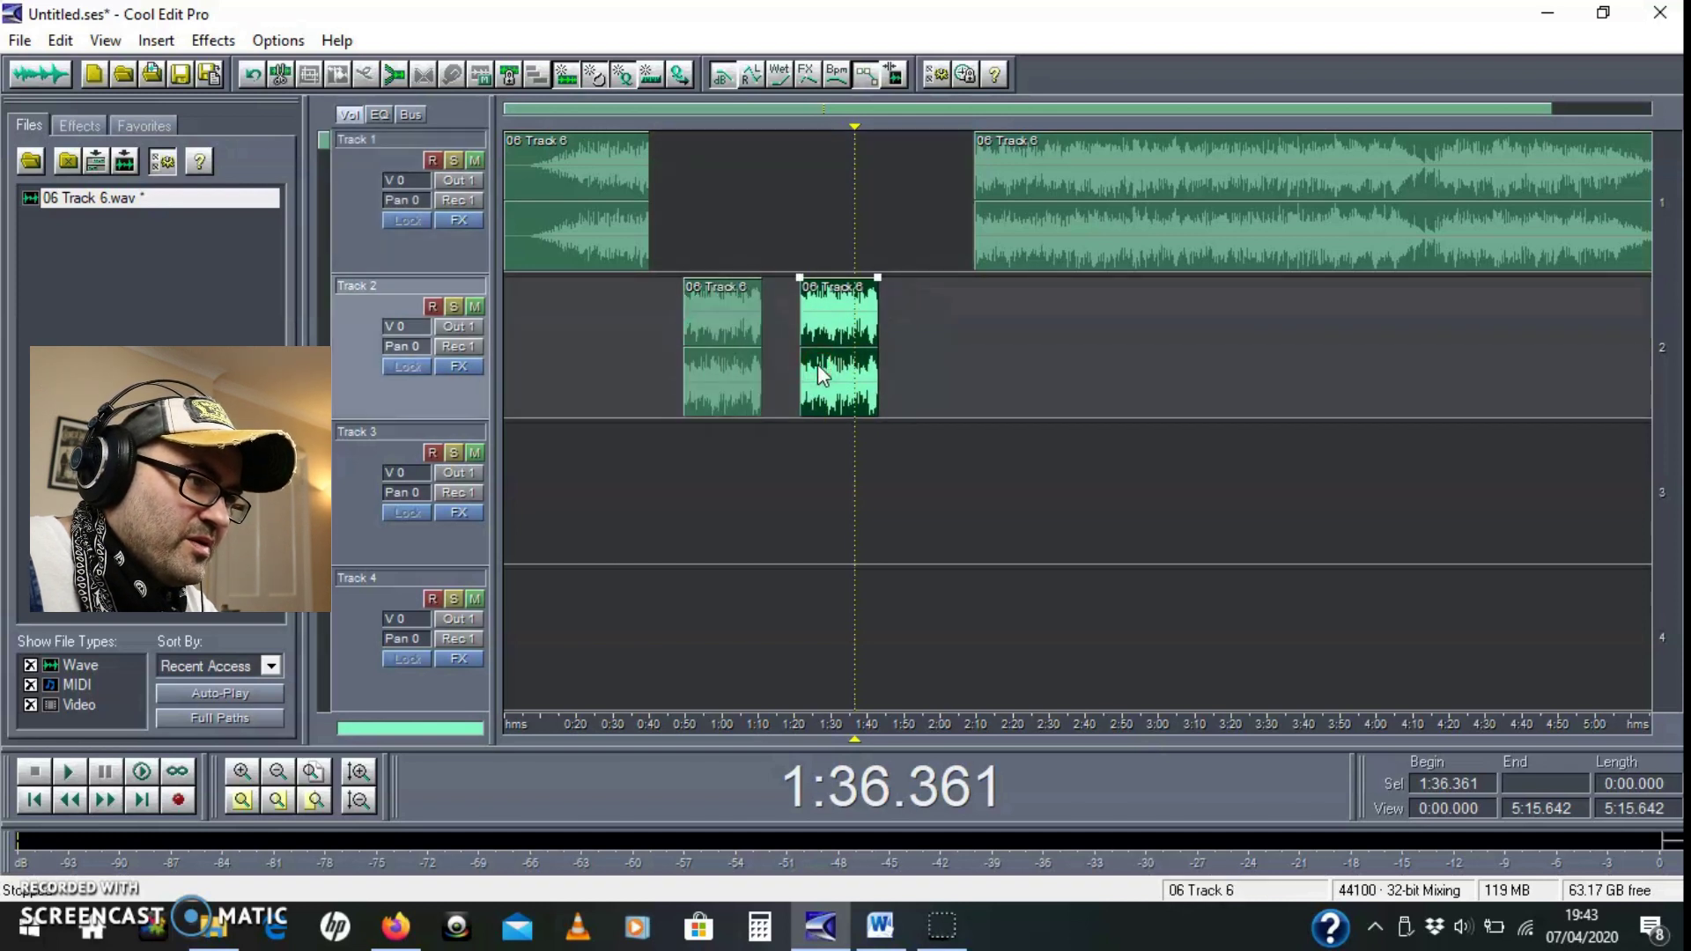
pyautogui.click(819, 374)
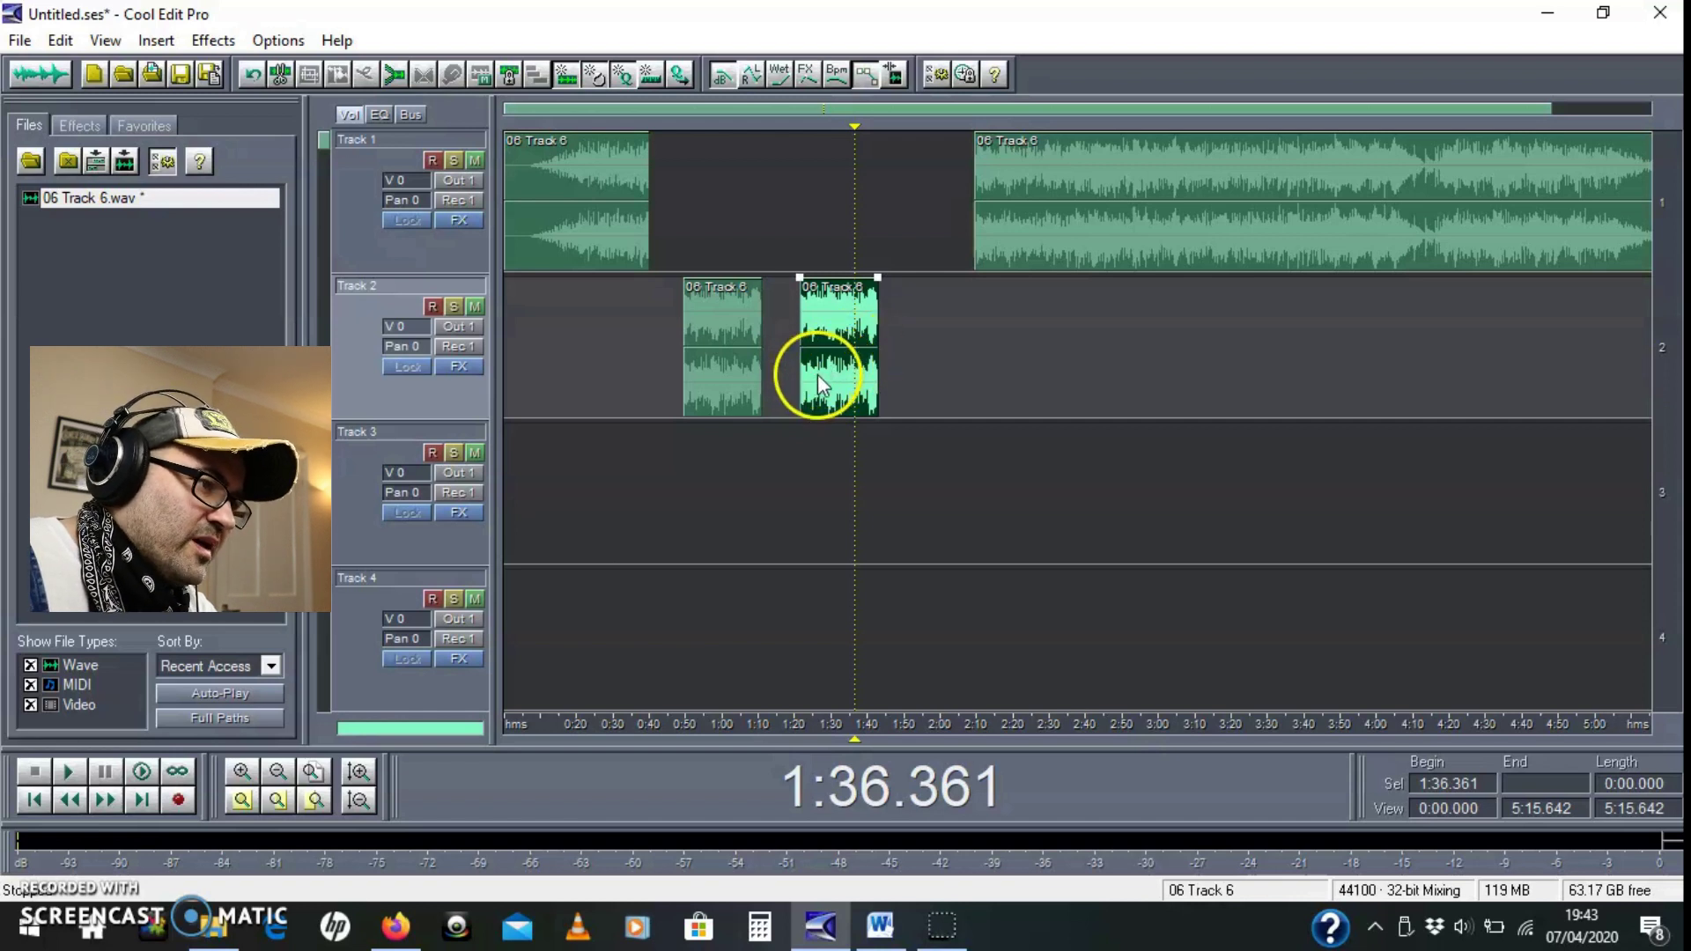
pyautogui.moveTo(824, 368); pyautogui.dragTo(931, 384)
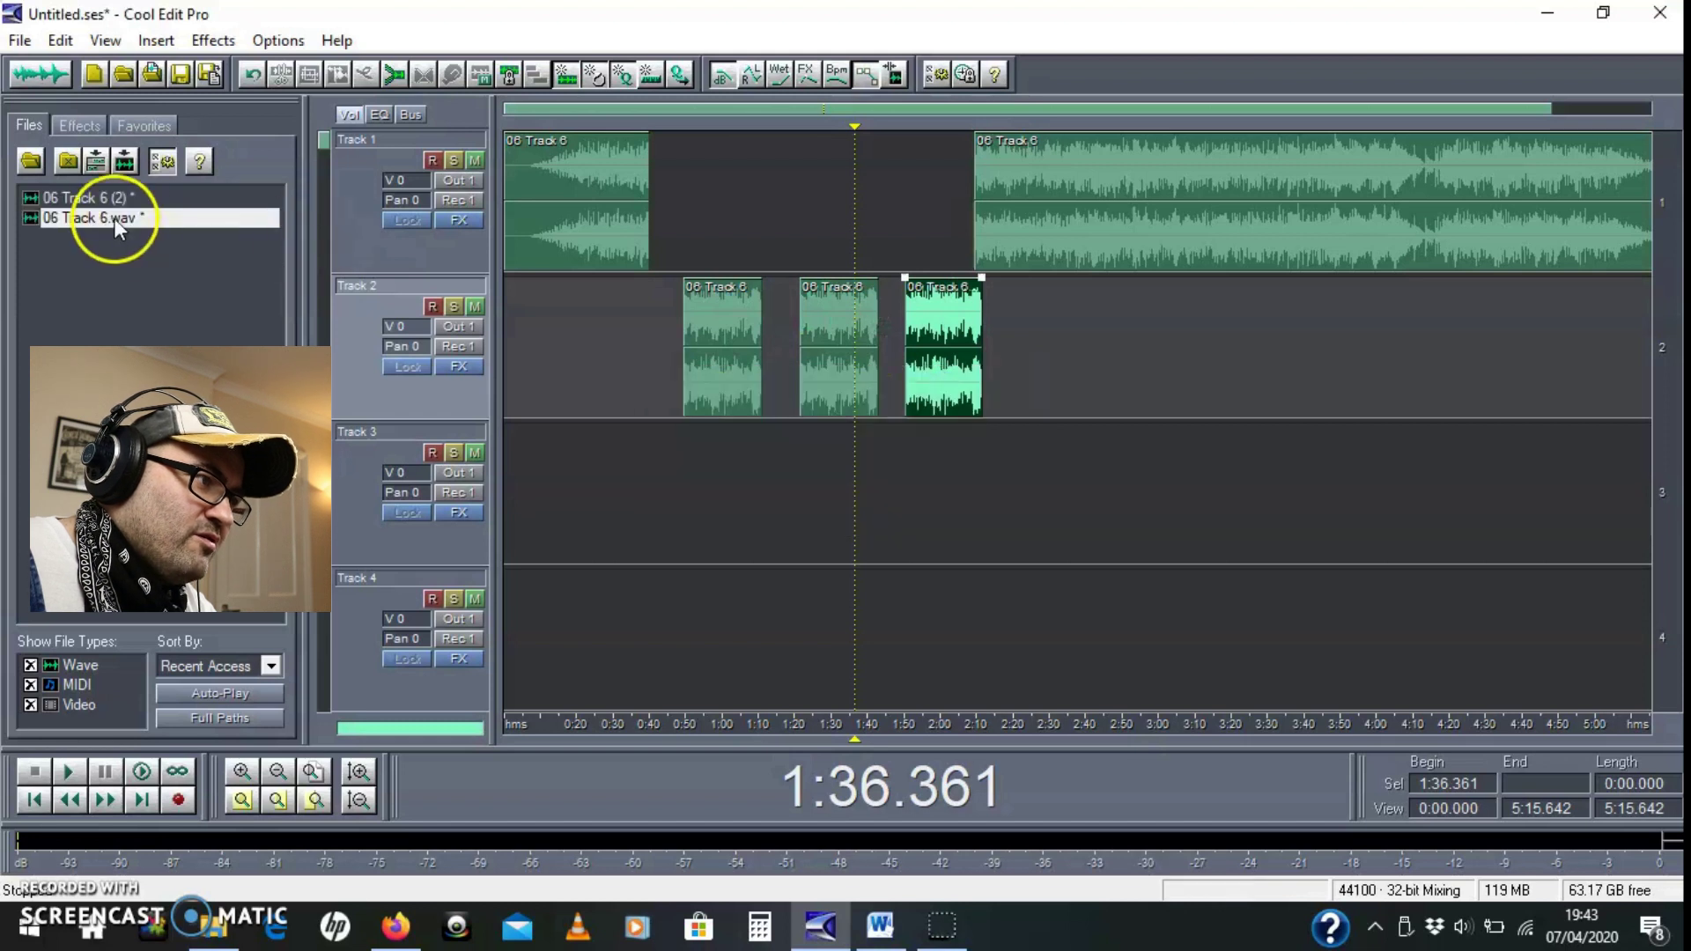
pyautogui.click(51, 199)
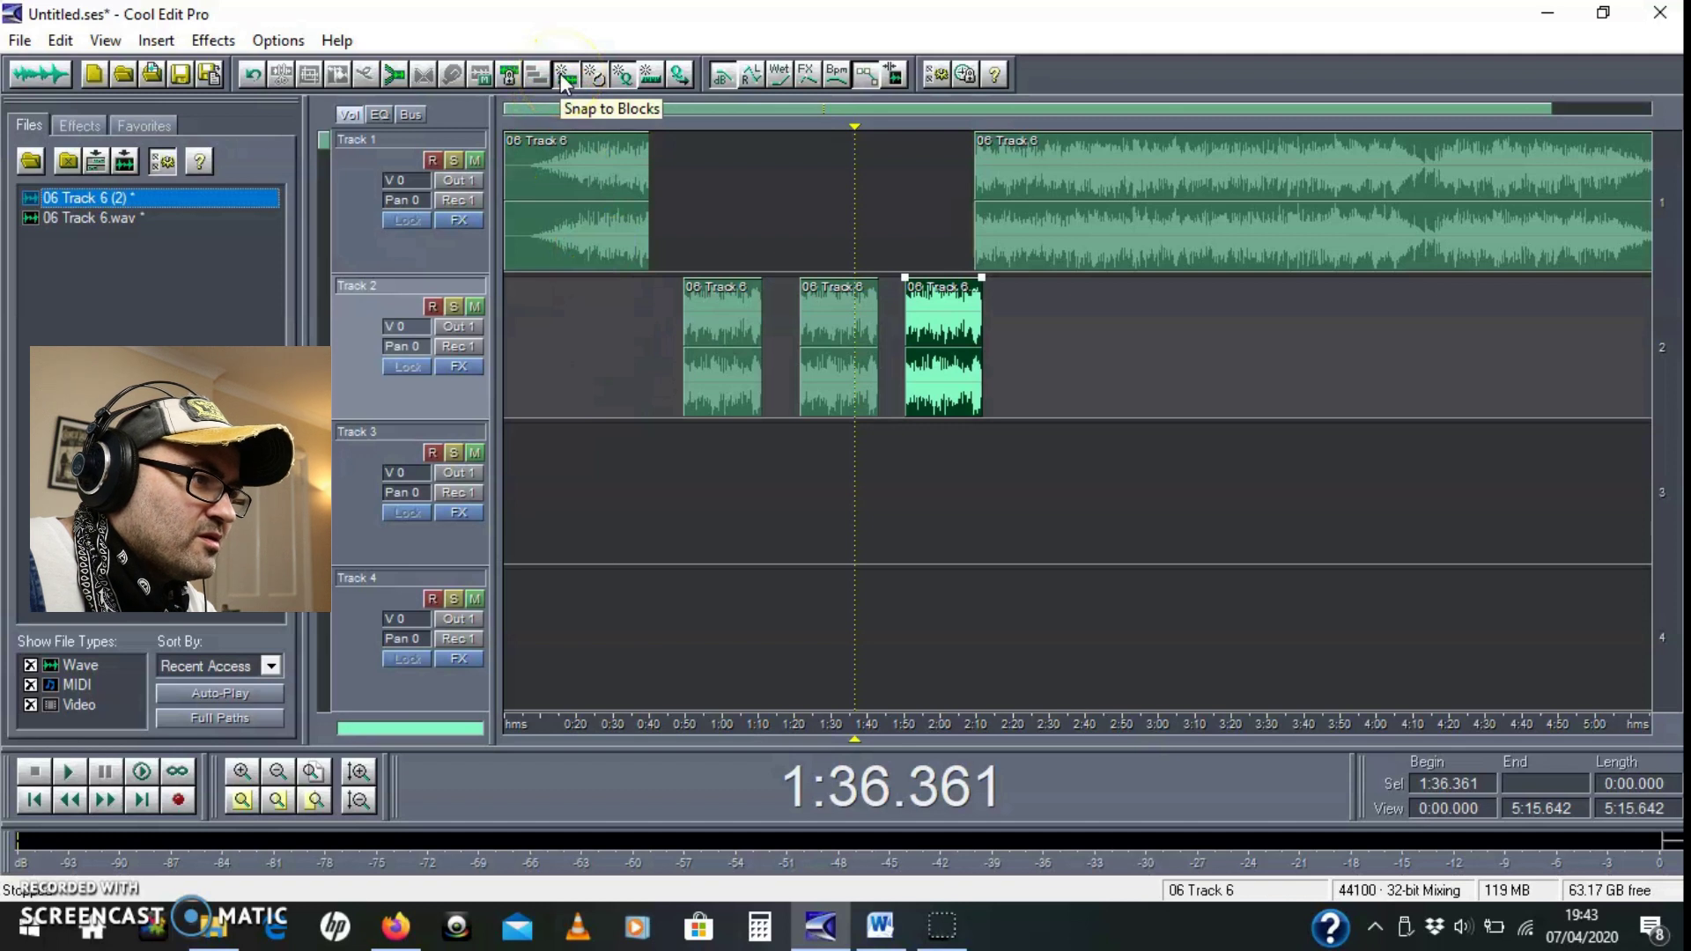
# Step: Snap the Track 2 blocks back to back from about 0:50, the third starting at 1:36
pyautogui.moveTo(869, 352); pyautogui.dragTo(812, 394)
pyautogui.moveTo(954, 376); pyautogui.dragTo(887, 386)
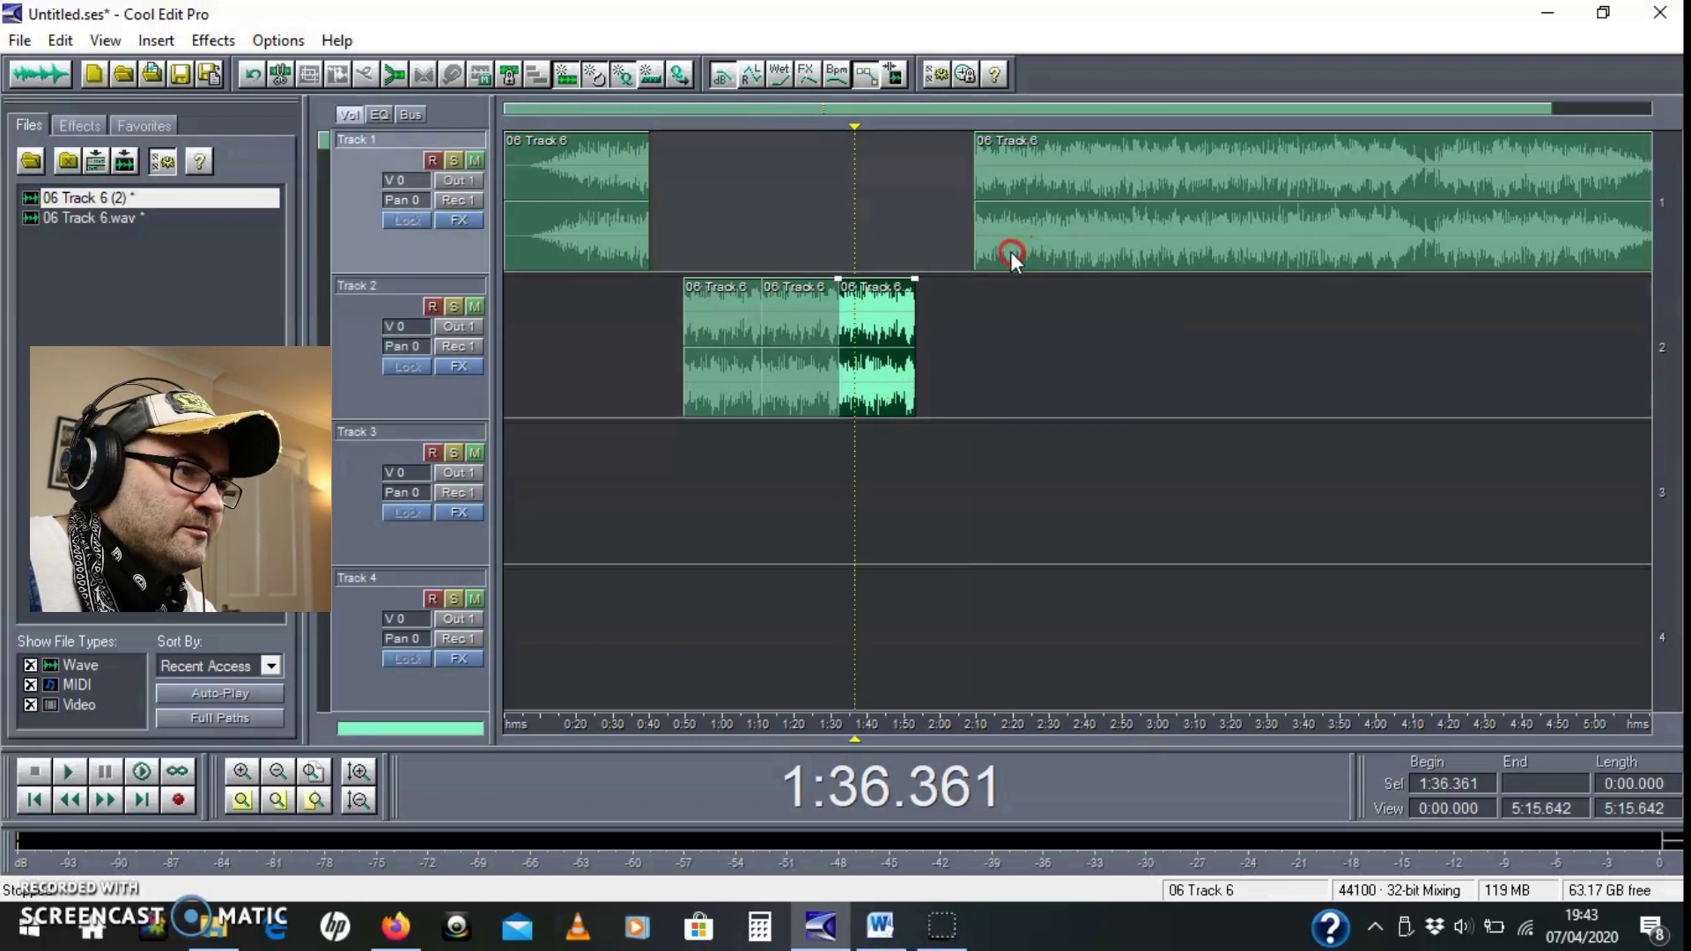
pyautogui.moveTo(1011, 256)
pyautogui.mouseDown()
pyautogui.moveTo(958, 235)
pyautogui.moveTo(1012, 234)
pyautogui.mouseUp()
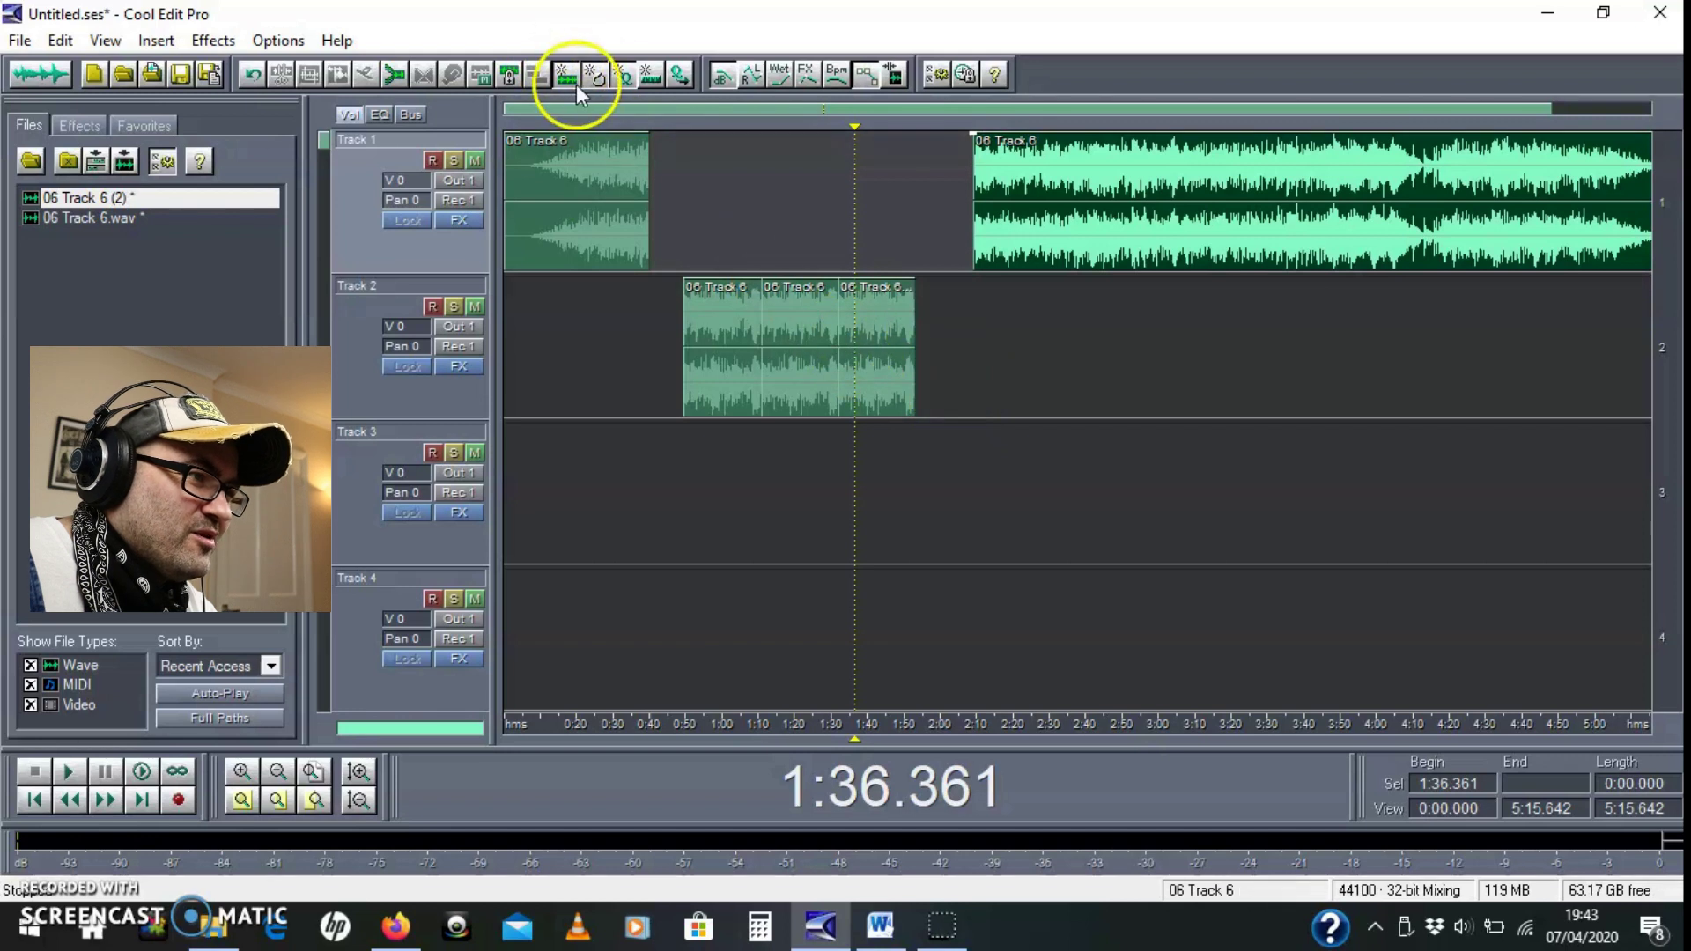
pyautogui.click(888, 347)
pyautogui.moveTo(890, 351); pyautogui.dragTo(905, 350)
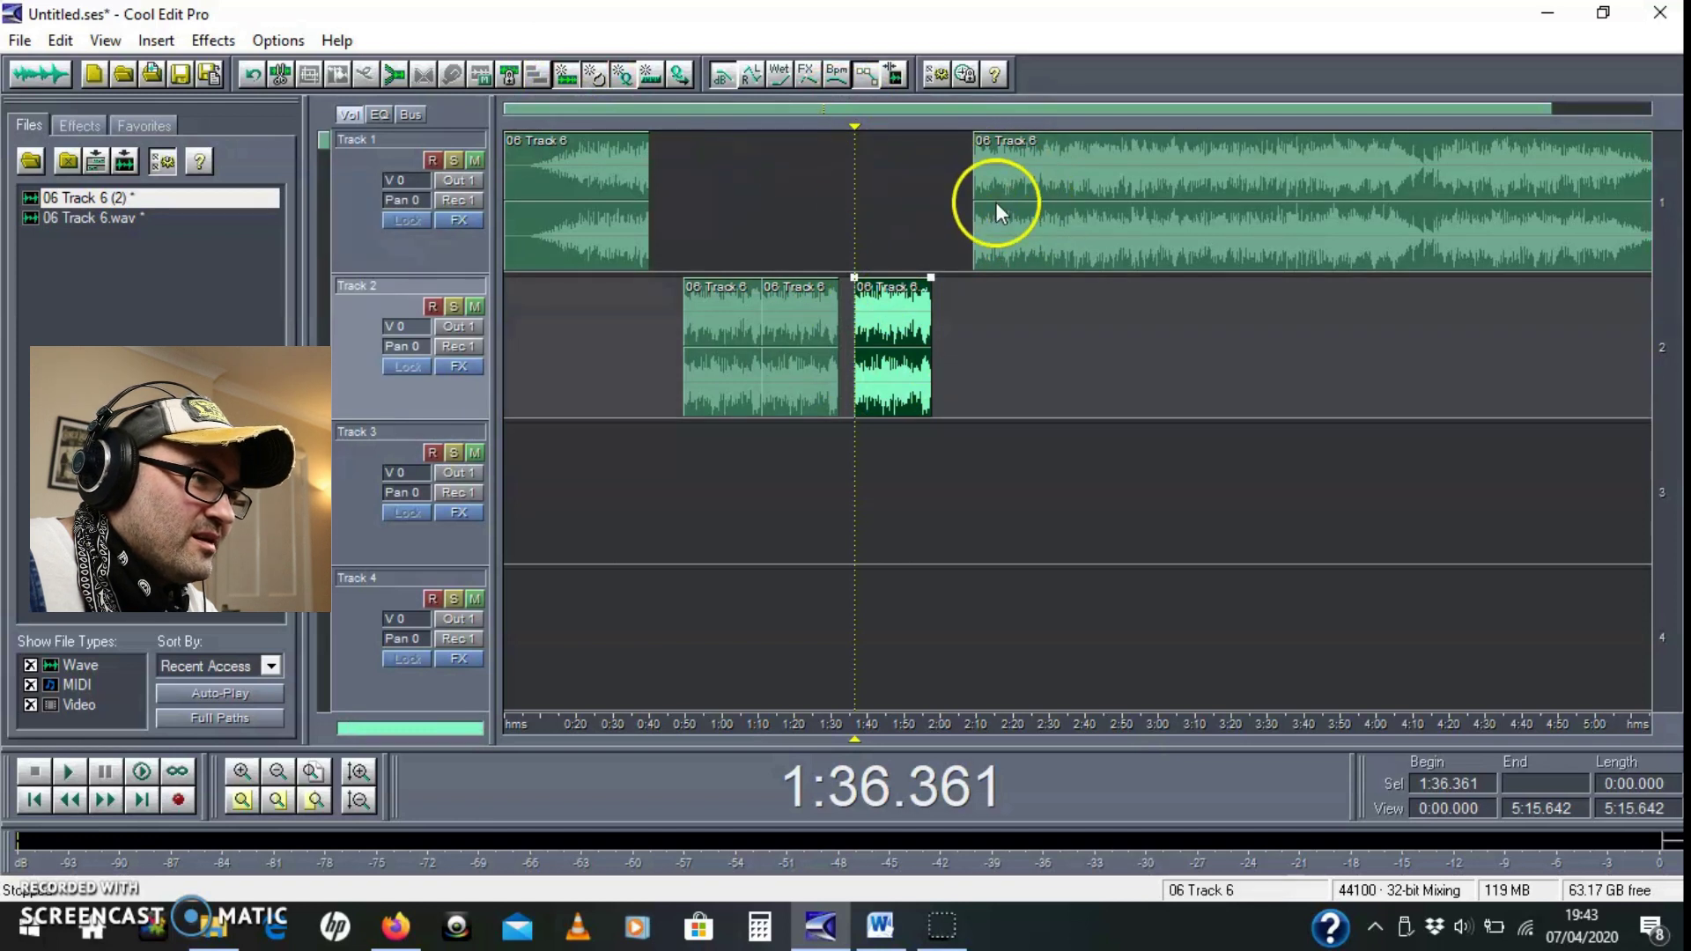
# Step: Reposition the 06 Track 6 (2) clip on Track 2 to start at 1:36.361, leaving a gap after the first block
pyautogui.scroll(5, 1018, 193)
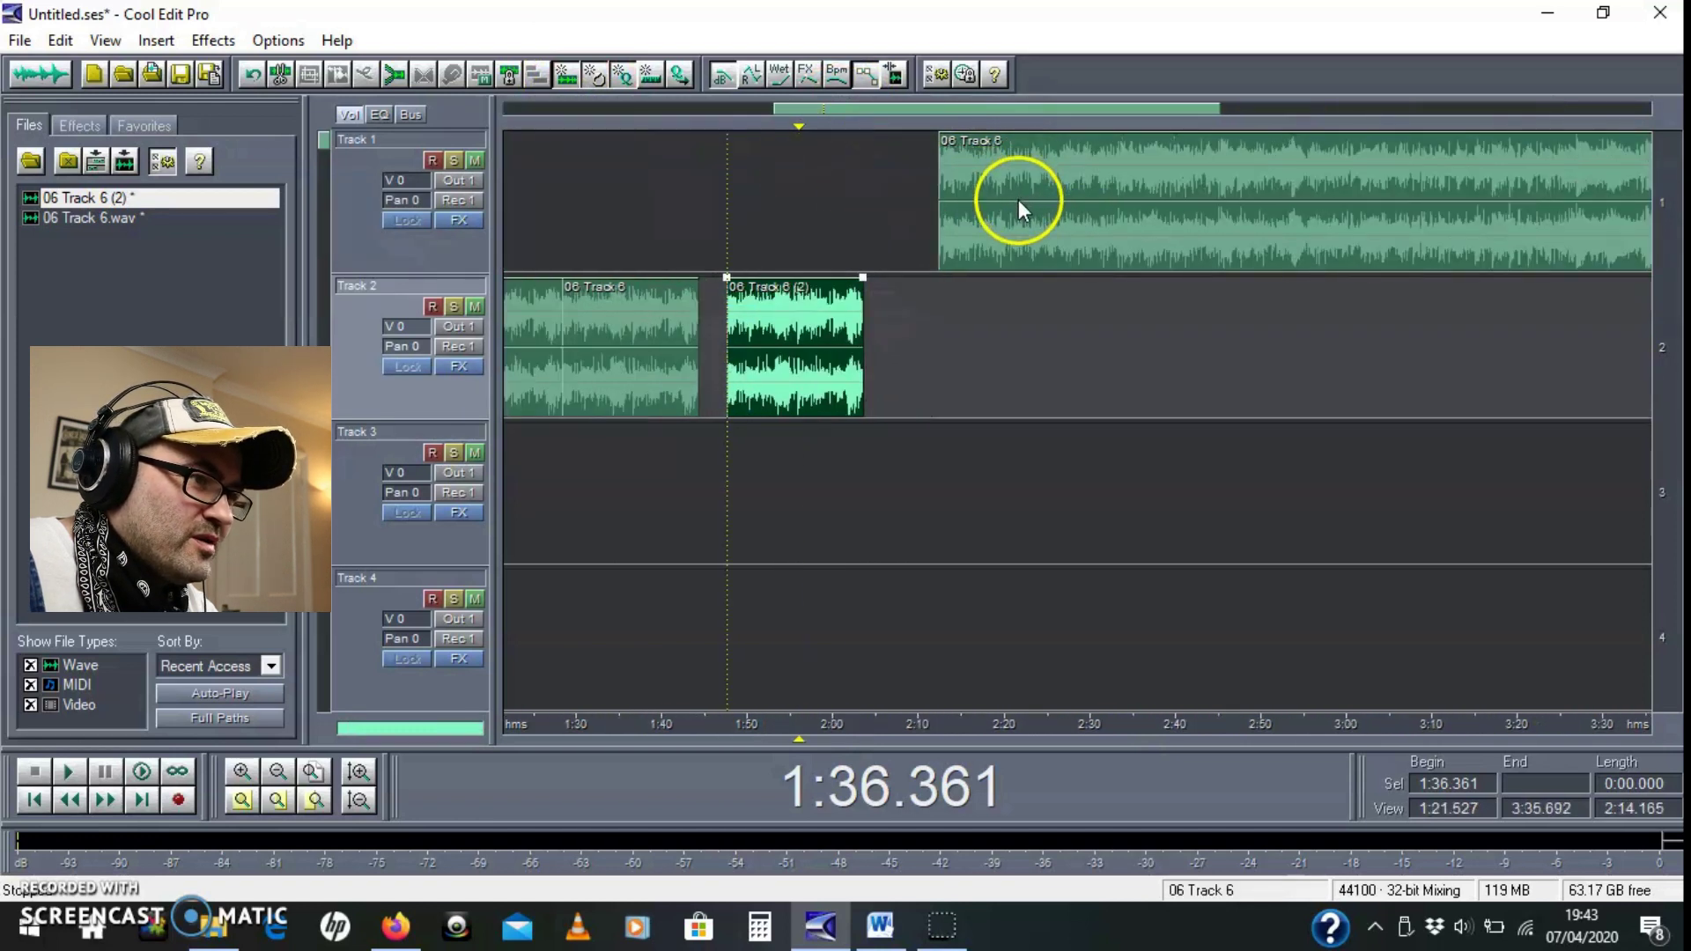
pyautogui.scroll(3, 819, 220)
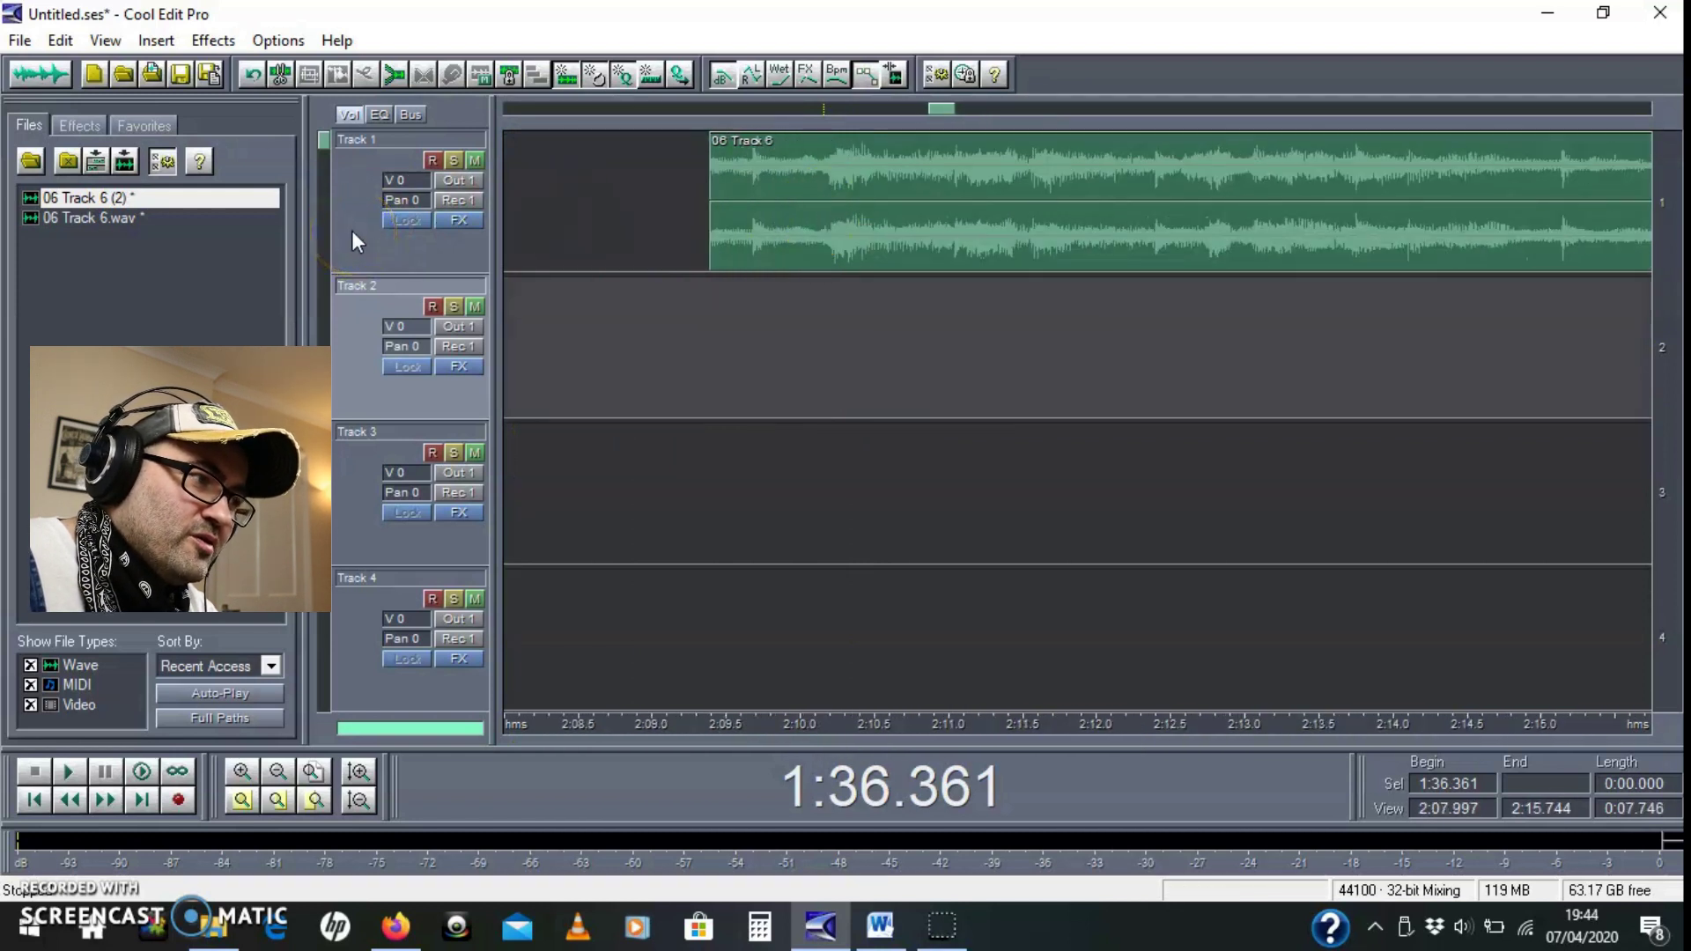
pyautogui.scroll(2, 371, 232)
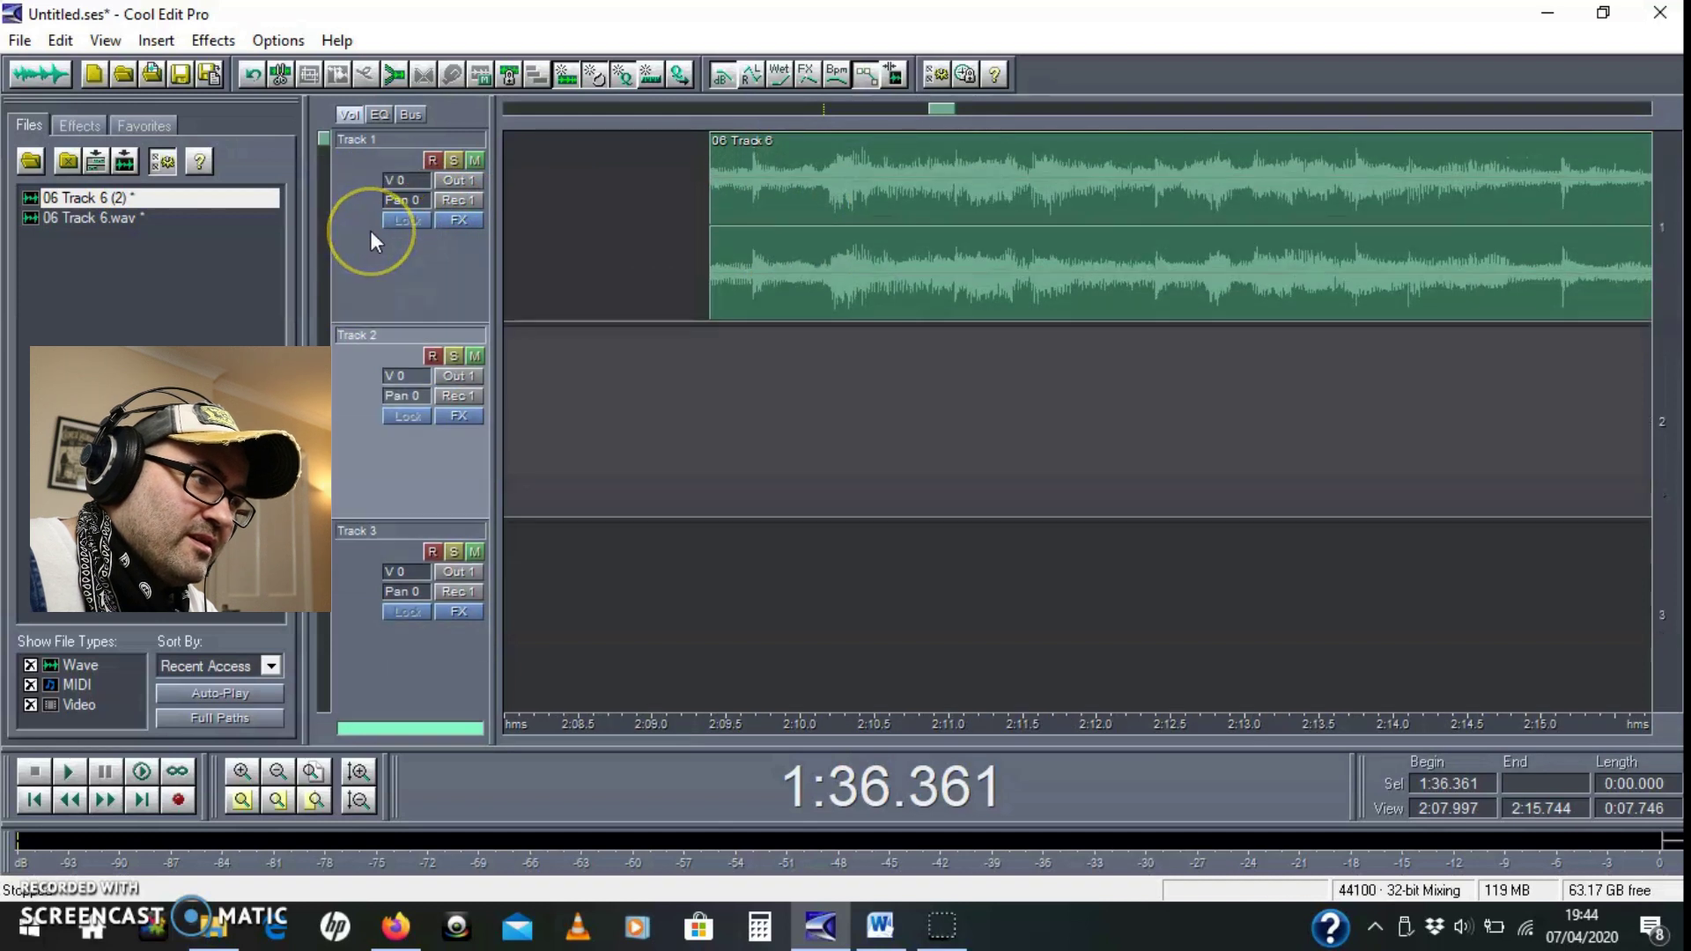
pyautogui.click(863, 231)
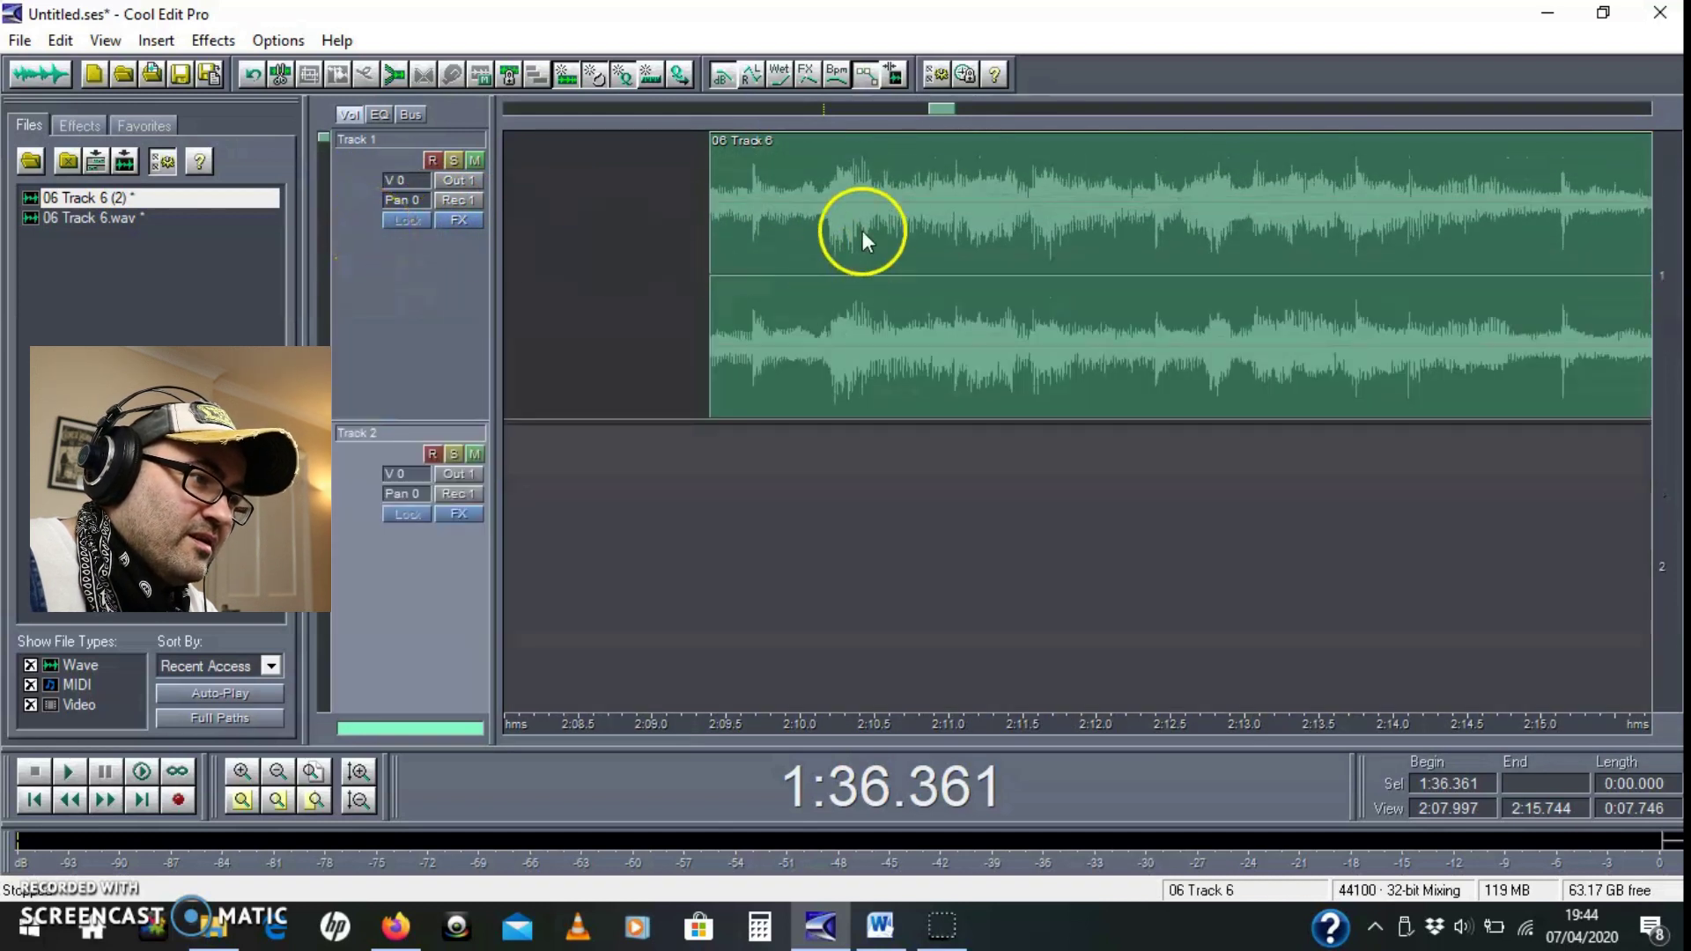
pyautogui.moveTo(931, 113); pyautogui.dragTo(825, 117)
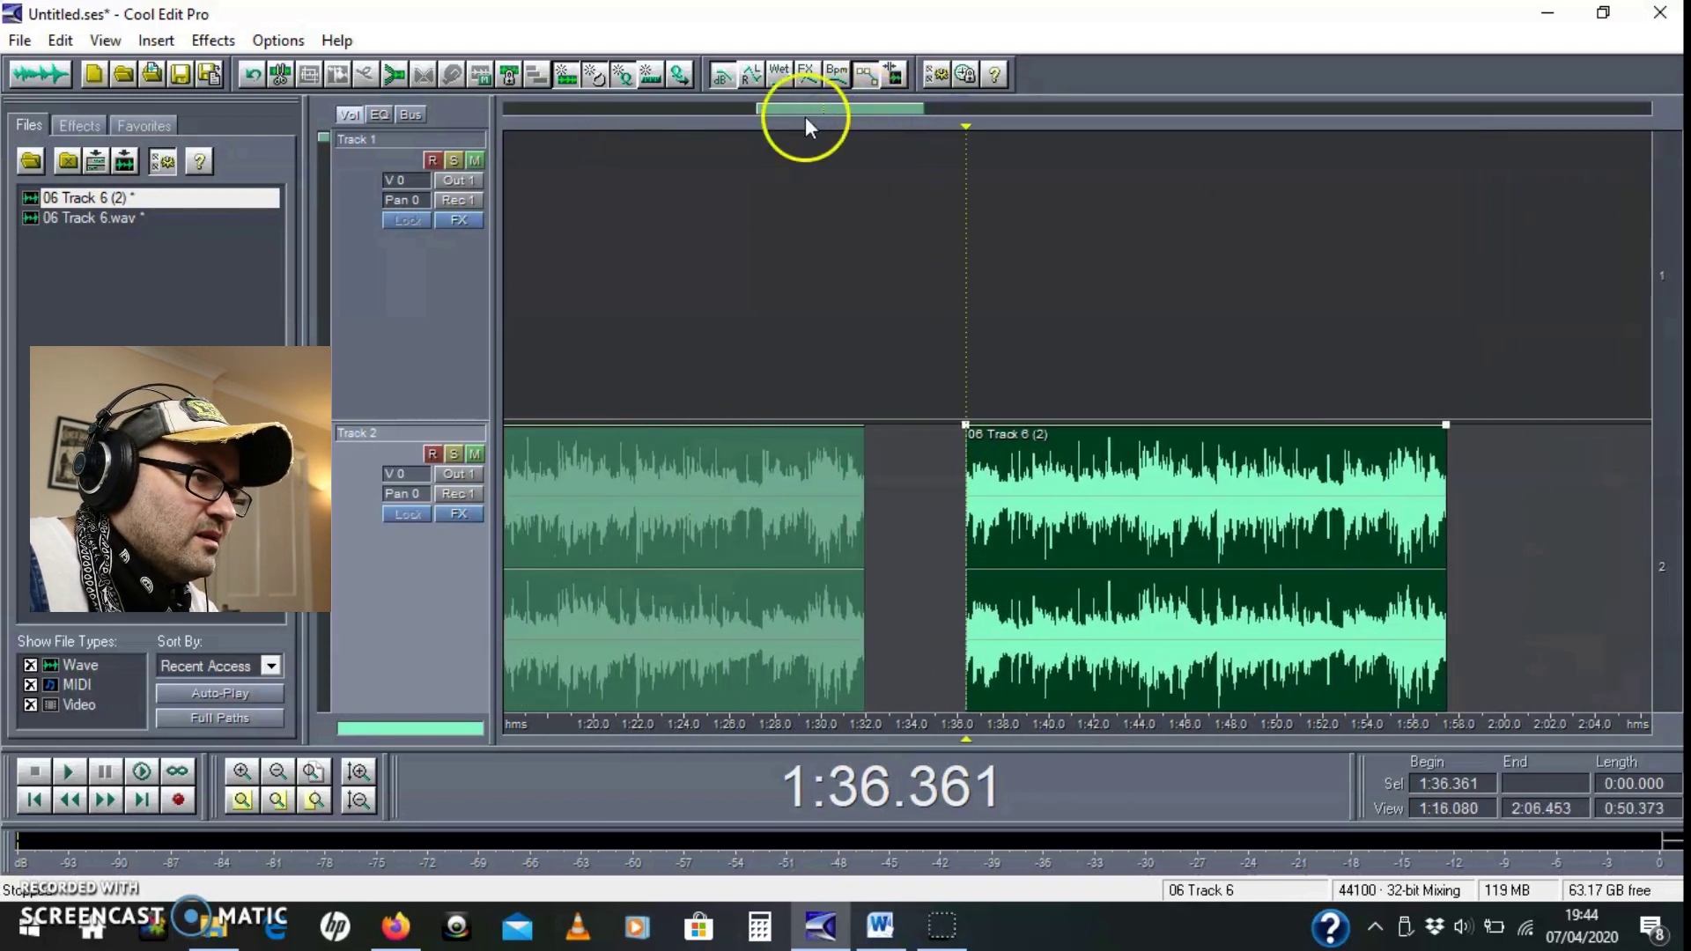
# Step: Show volume envelopes and draw a fade-in reaching full volume around 1:42, previewing from 1:35.588
pyautogui.click(720, 78)
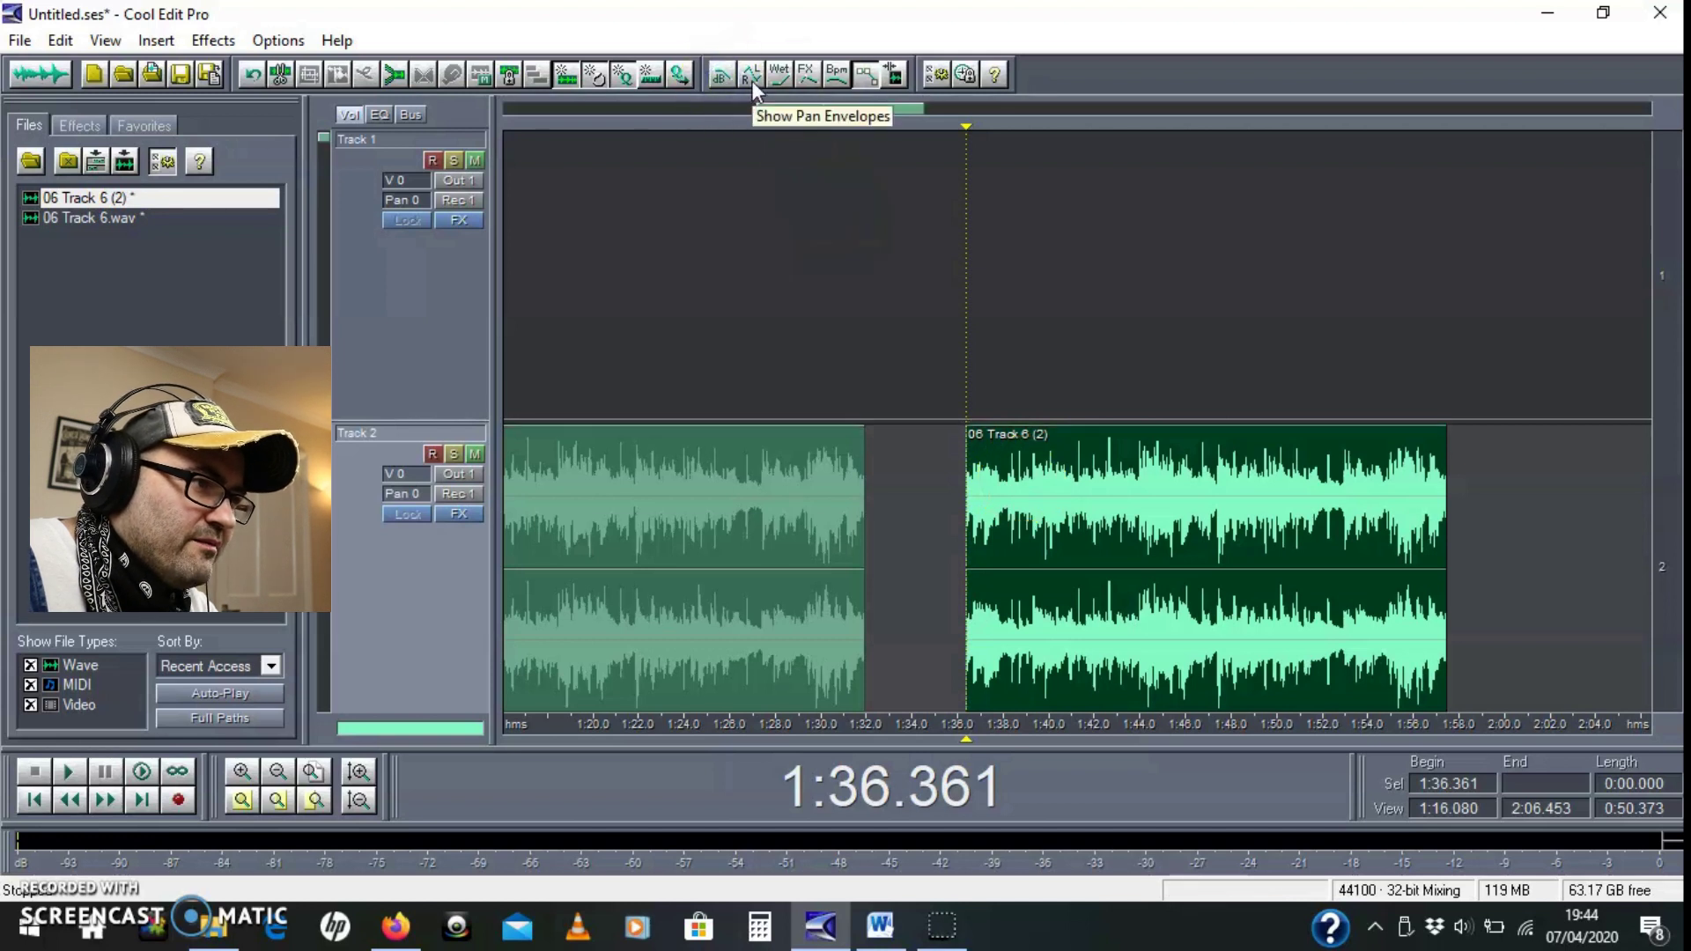
pyautogui.click(717, 77)
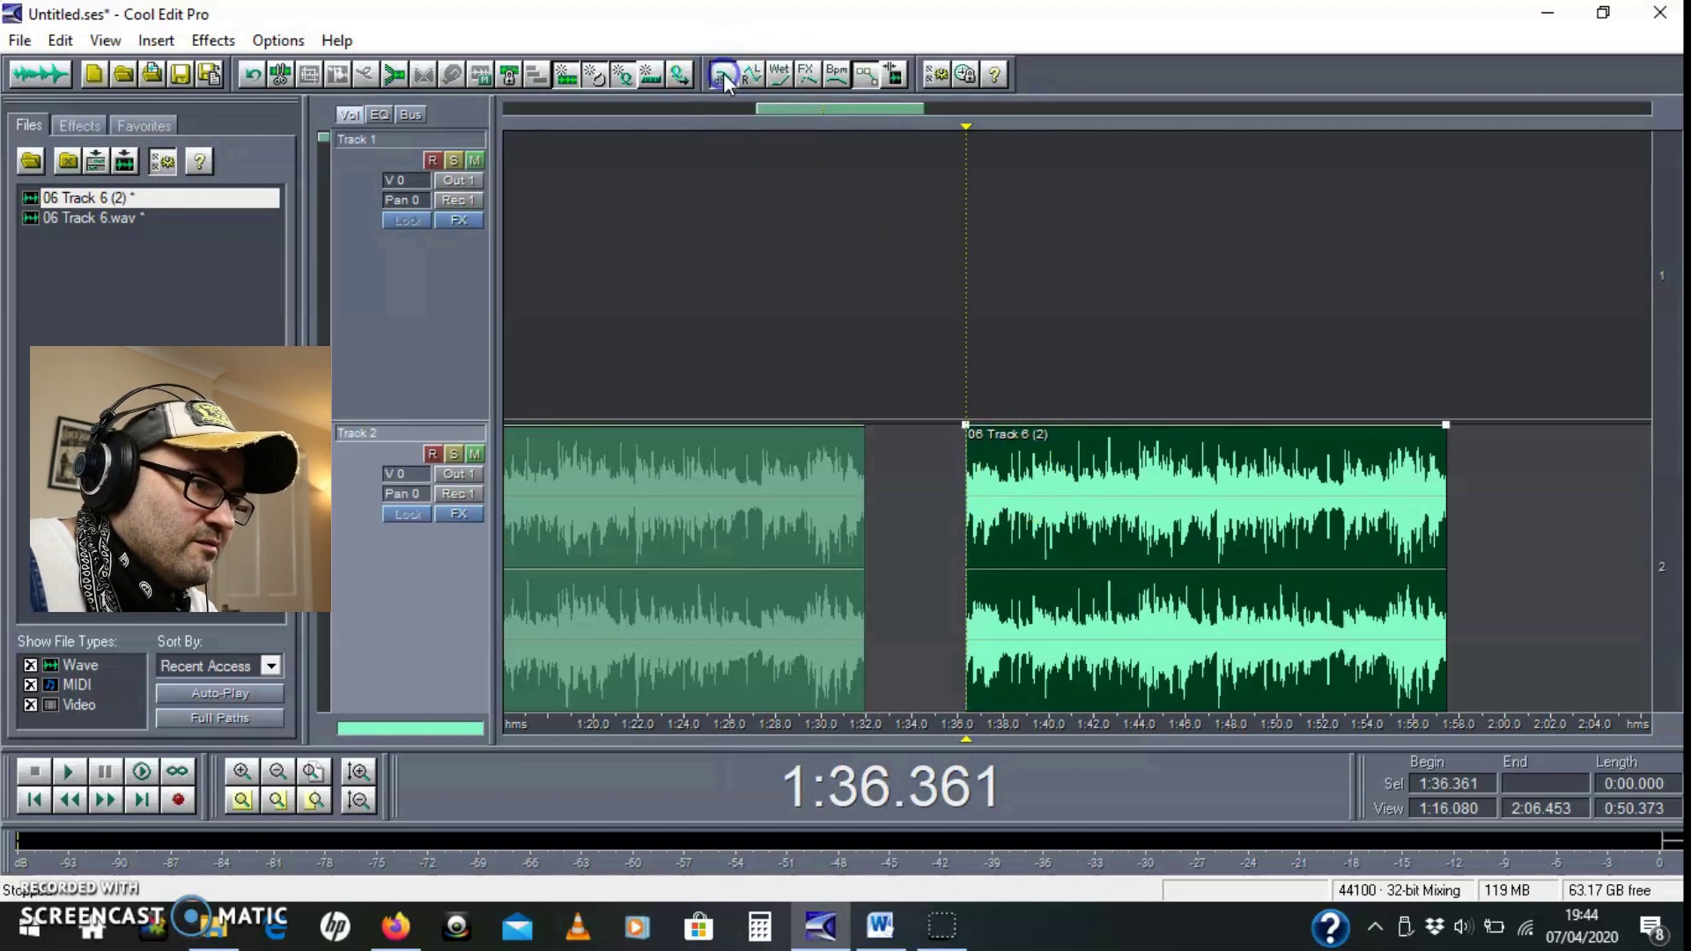
pyautogui.moveTo(966, 432)
pyautogui.moveTo(966, 431); pyautogui.dragTo(978, 764)
pyautogui.click(947, 335)
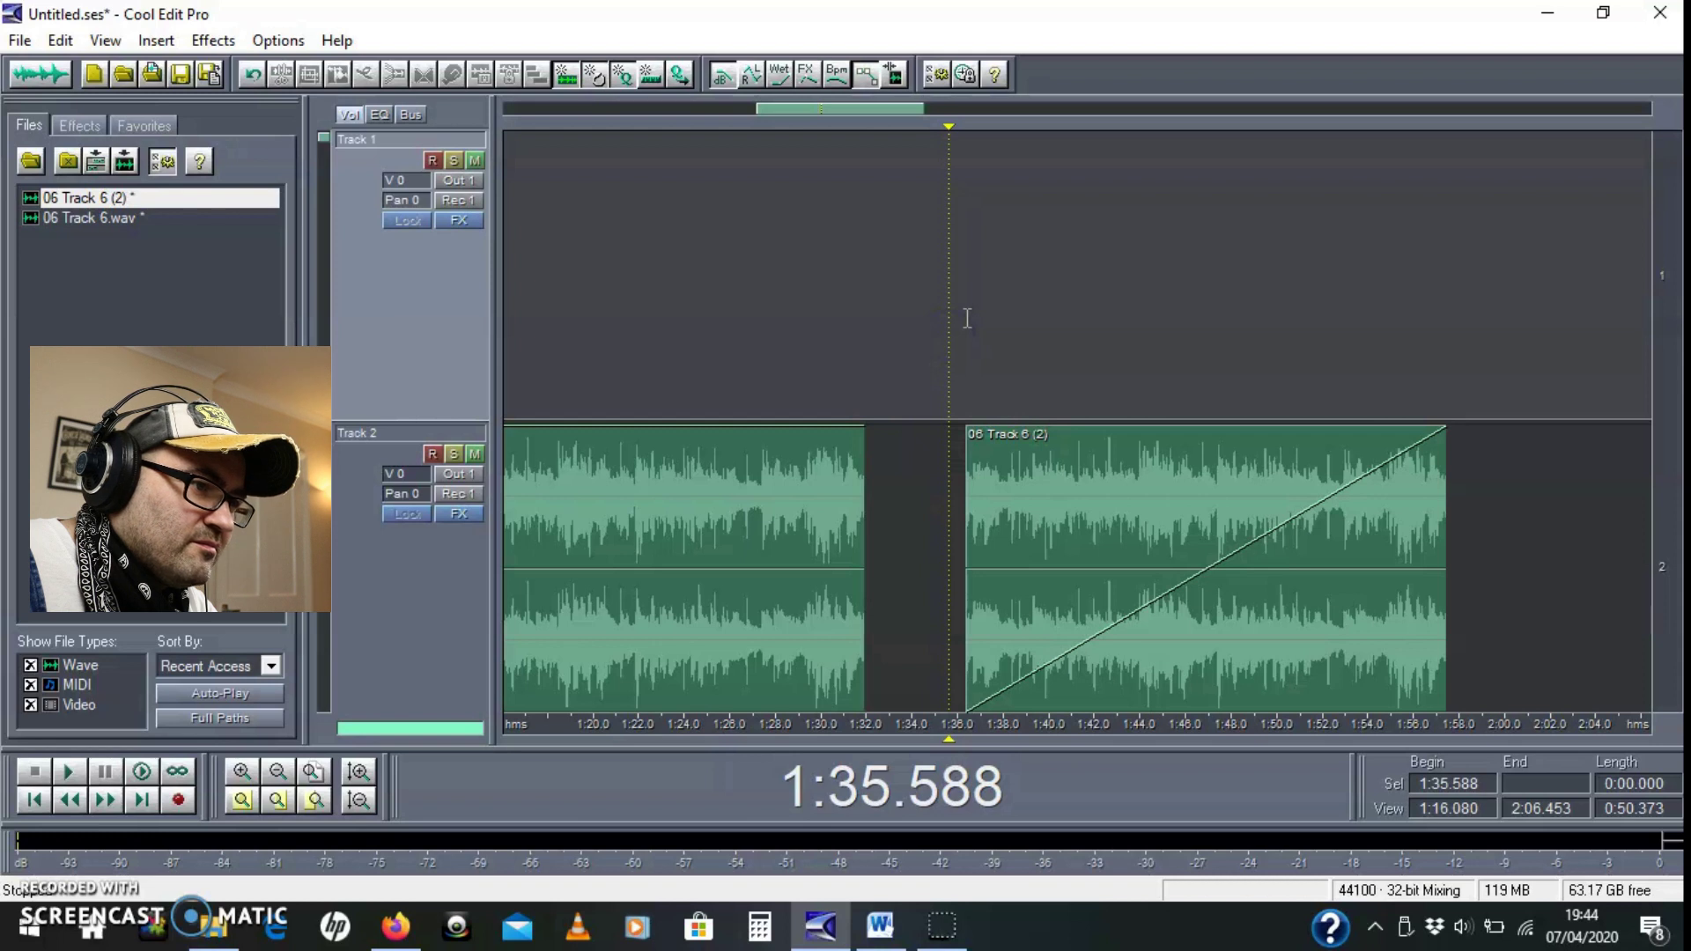
pyautogui.press('space')
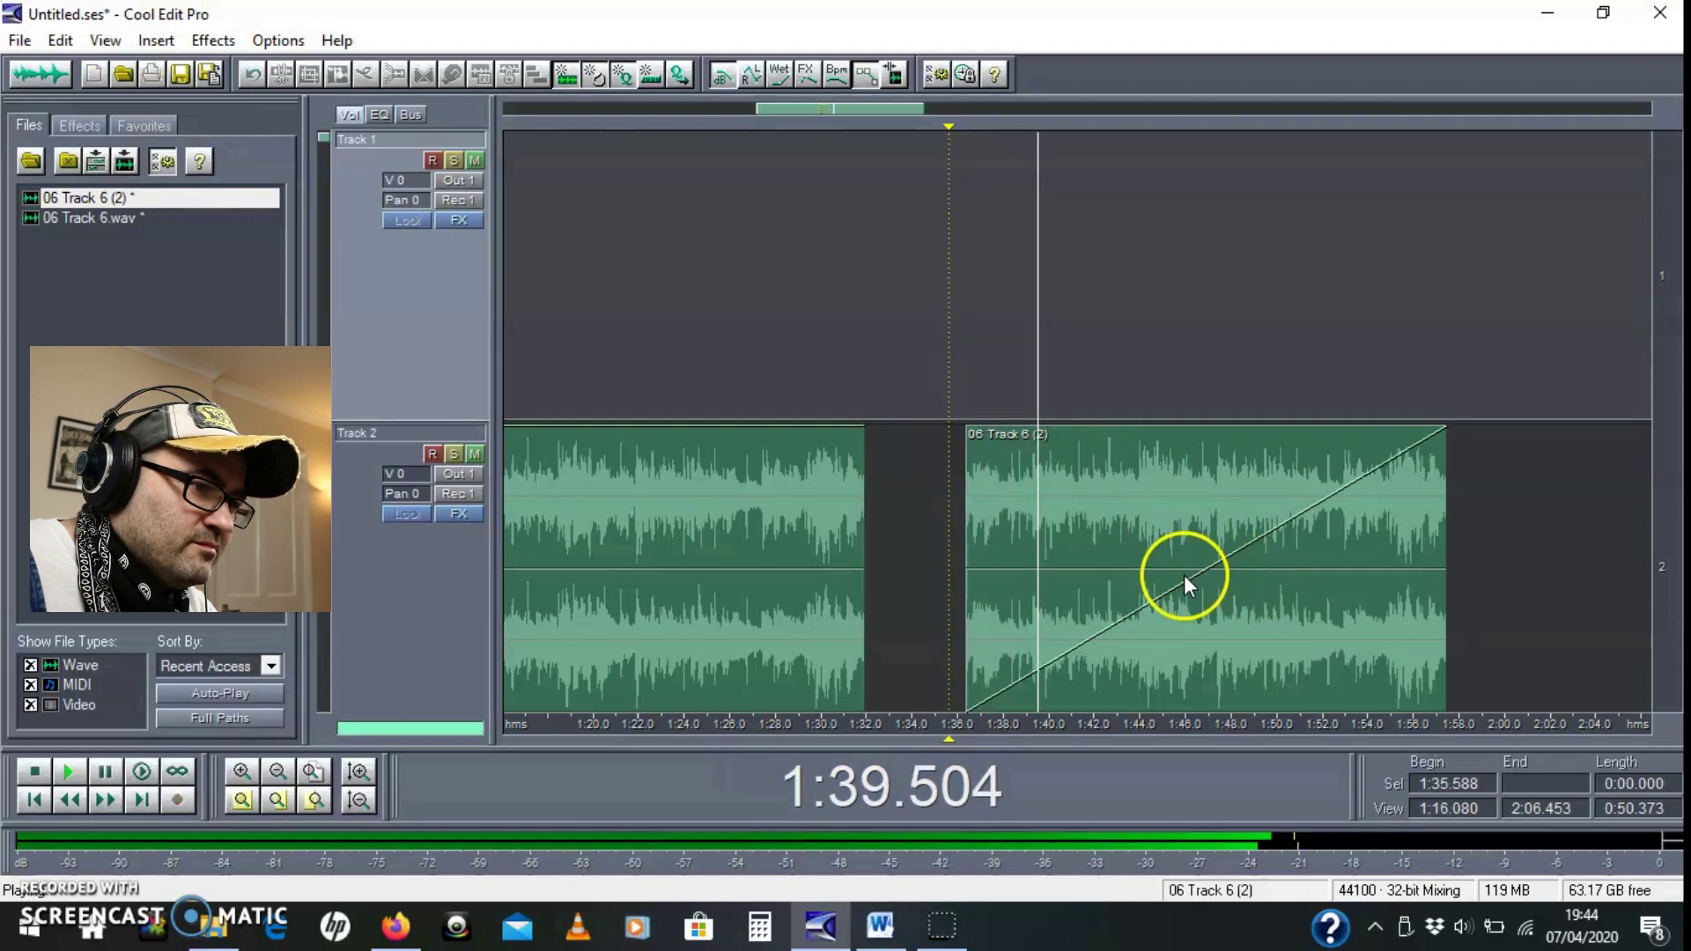
pyautogui.moveTo(1181, 589); pyautogui.dragTo(1218, 722)
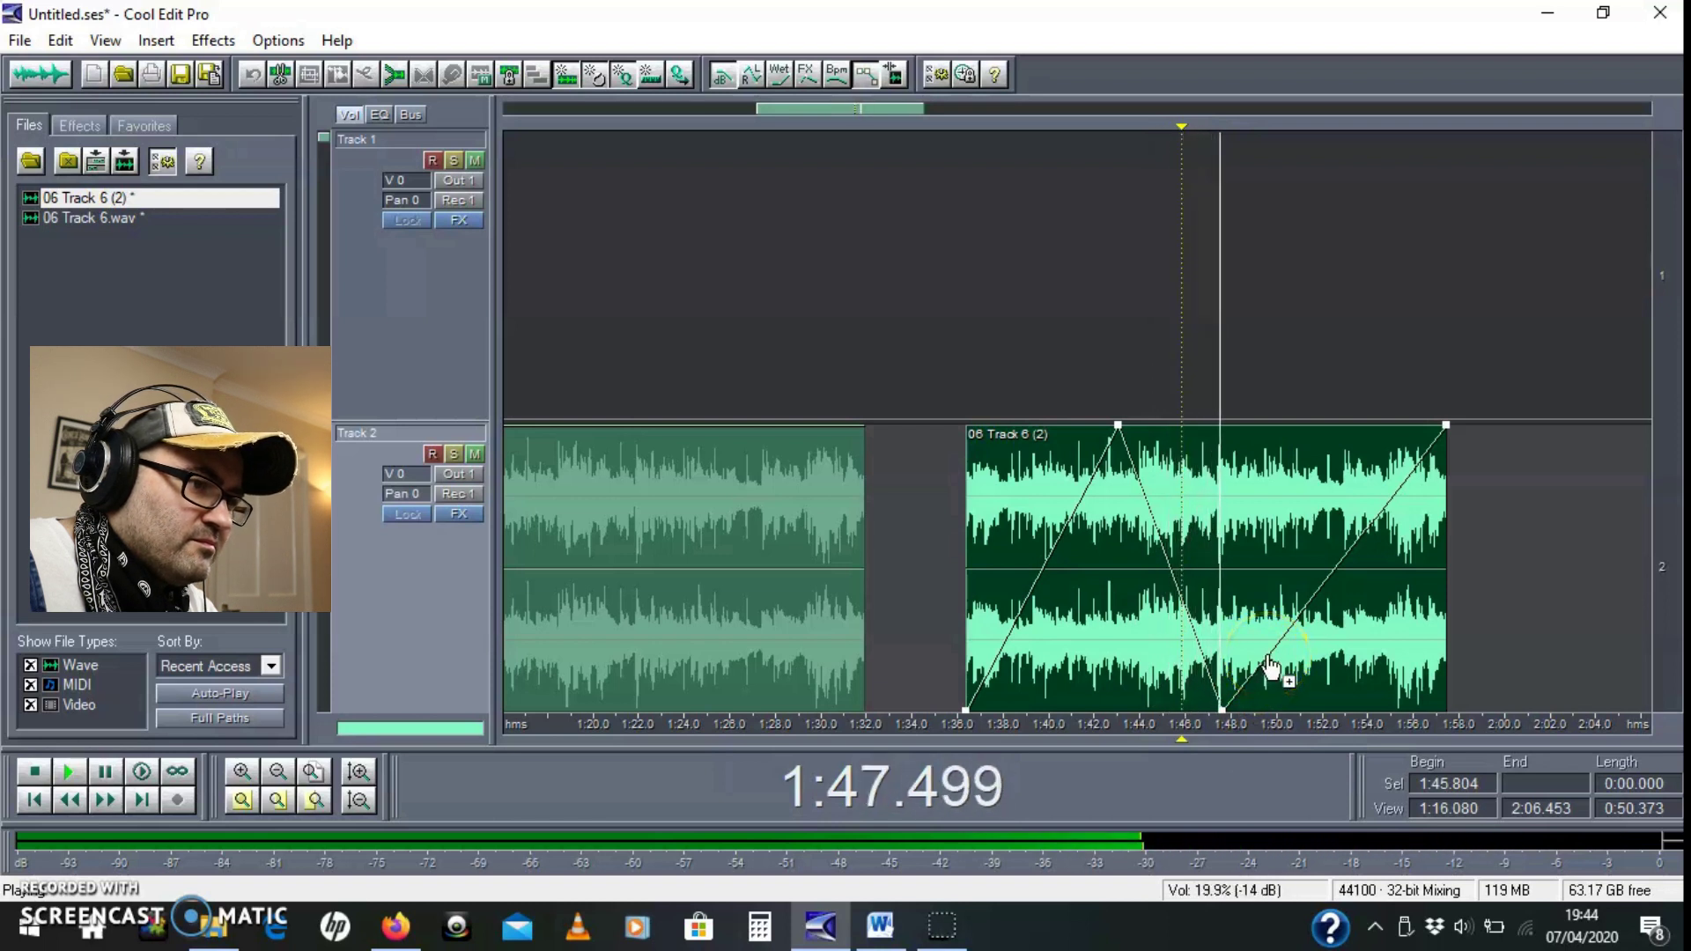
pyautogui.press('space')
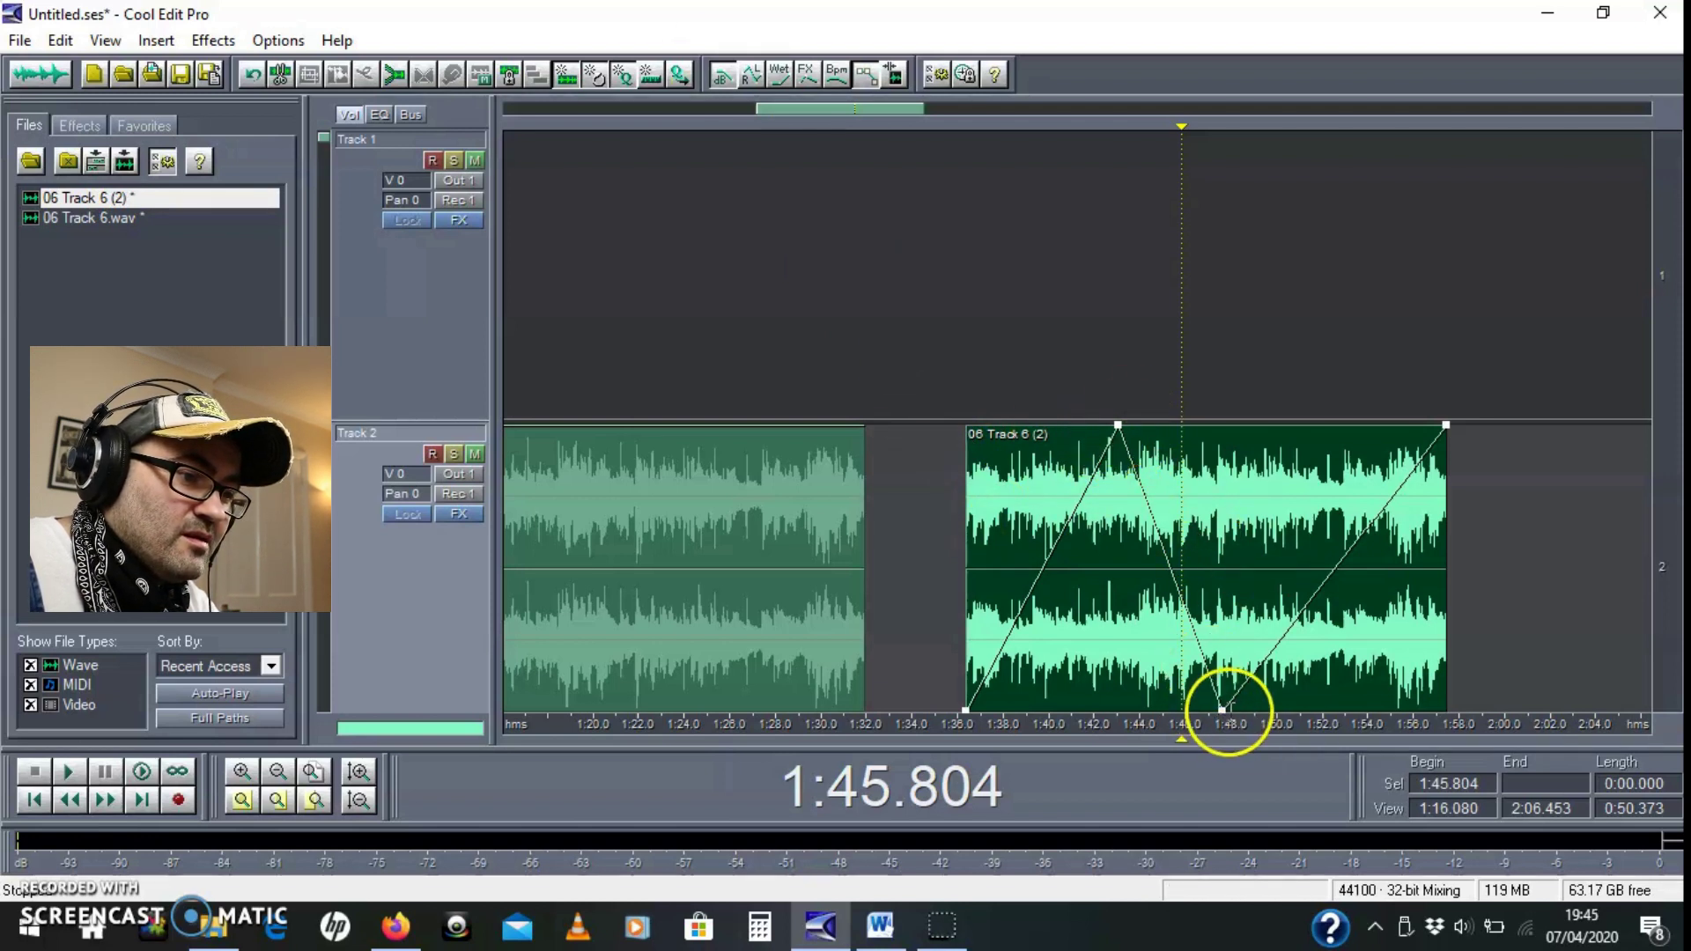
# Step: Reshape the envelope to full volume from the start, with a slight dip around 1:53
pyautogui.hscroll(-3, 1222, 709)
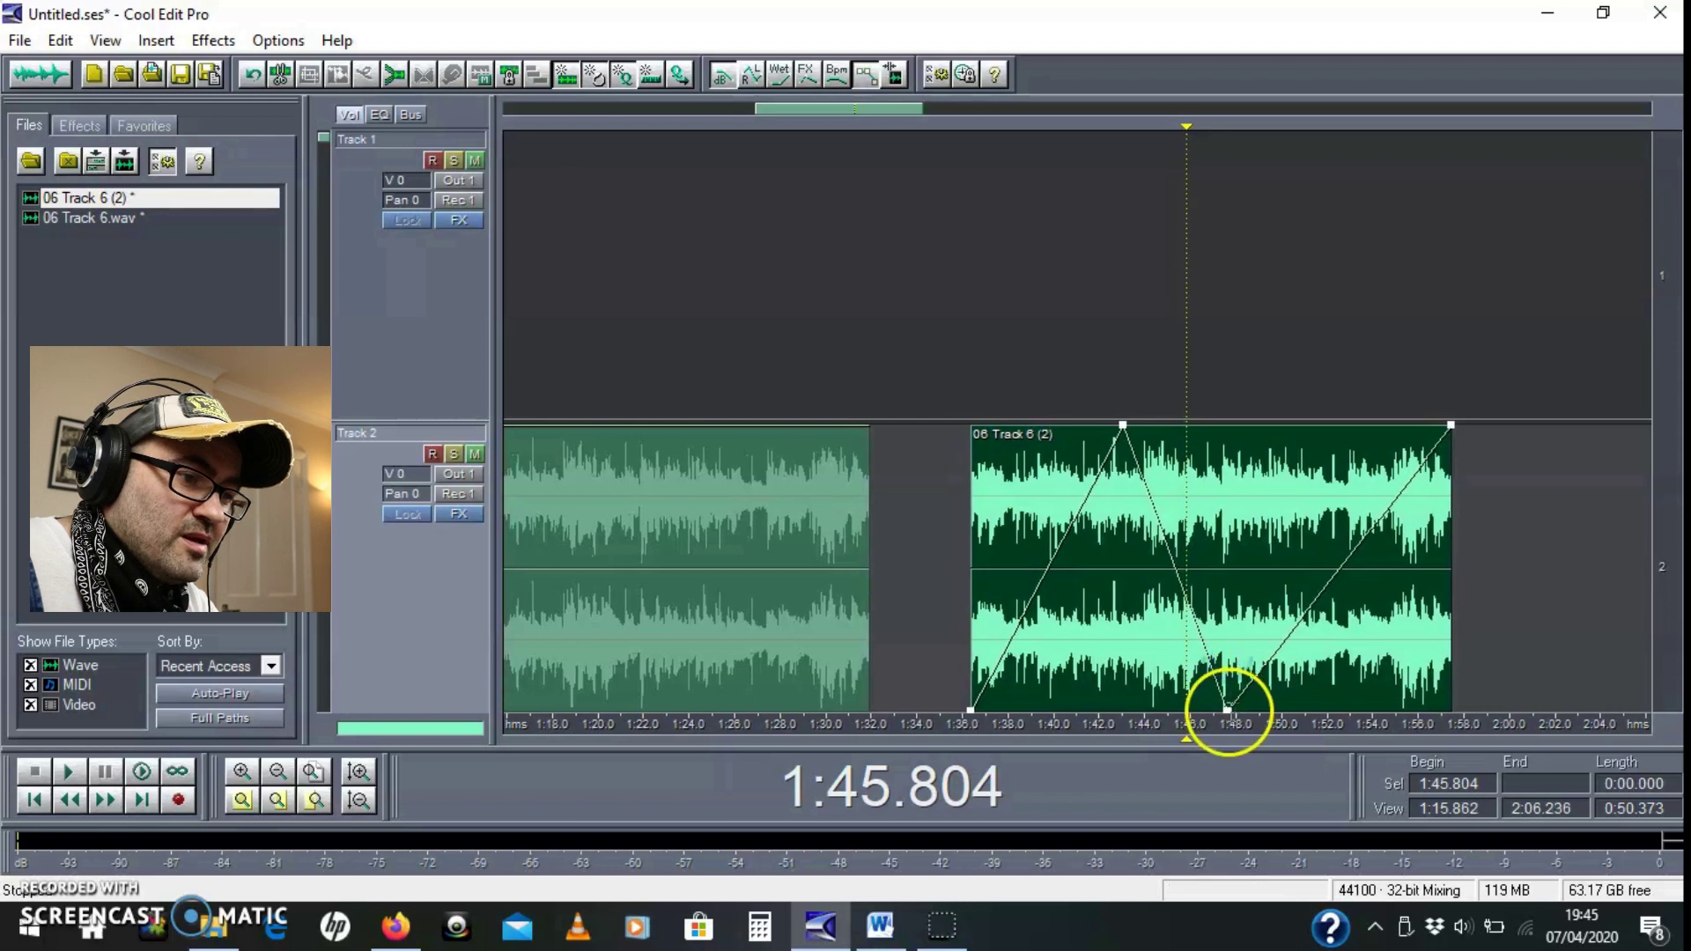
pyautogui.moveTo(1229, 705); pyautogui.dragTo(1340, 484)
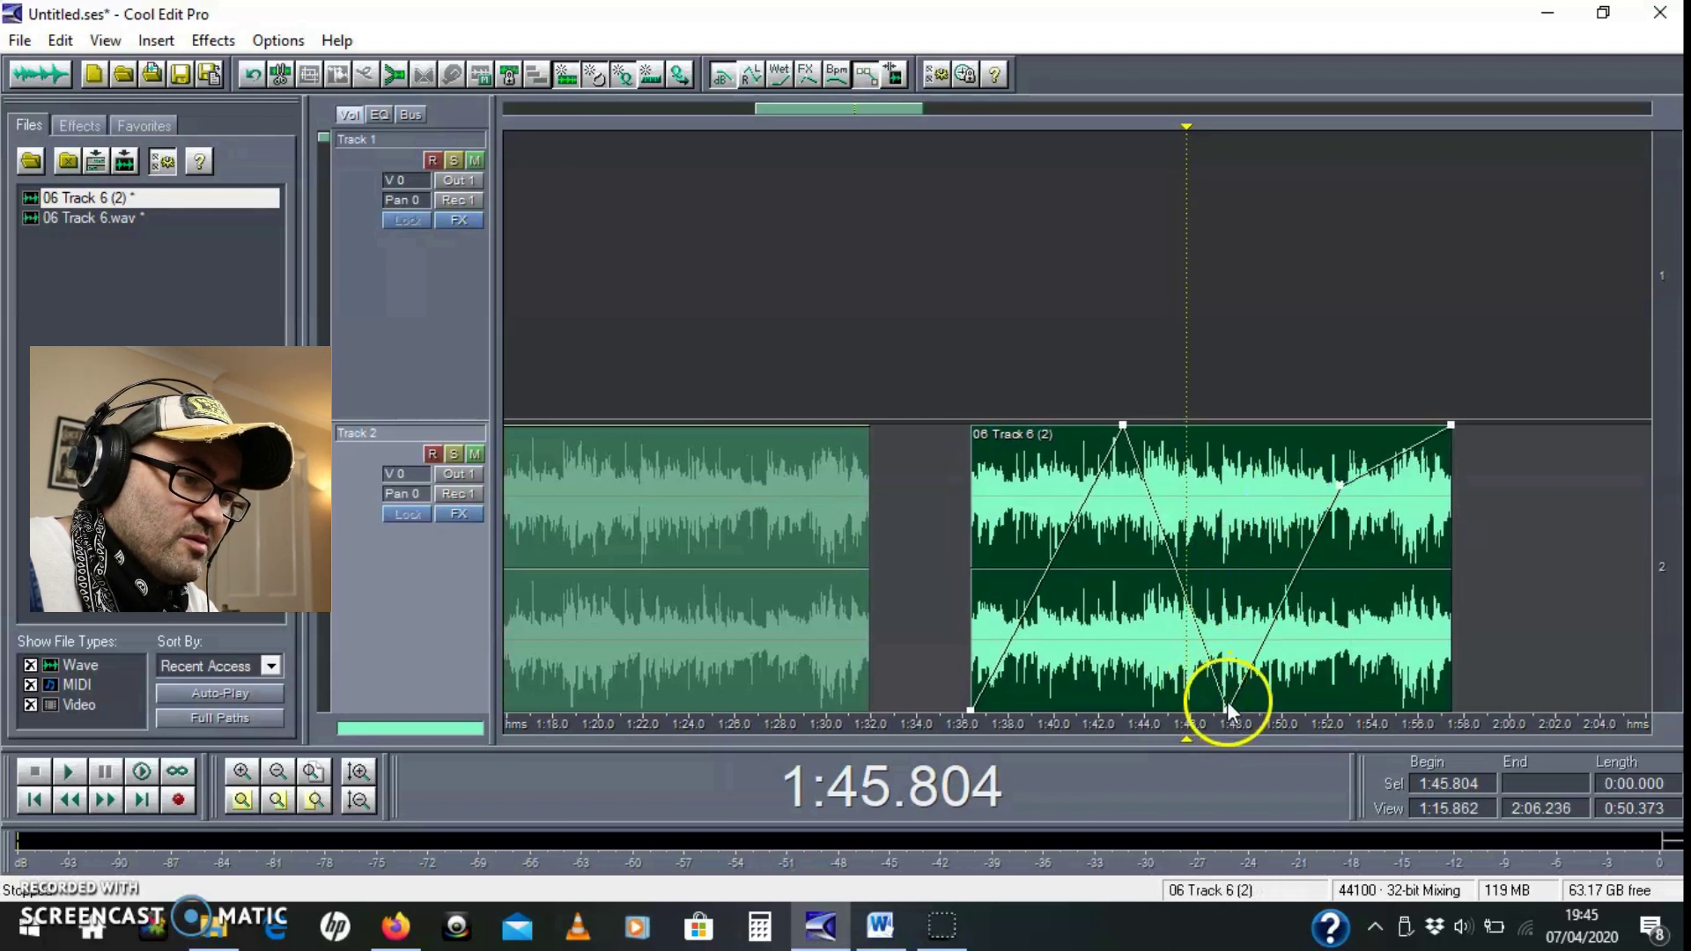
pyautogui.moveTo(1226, 709); pyautogui.dragTo(1215, 348)
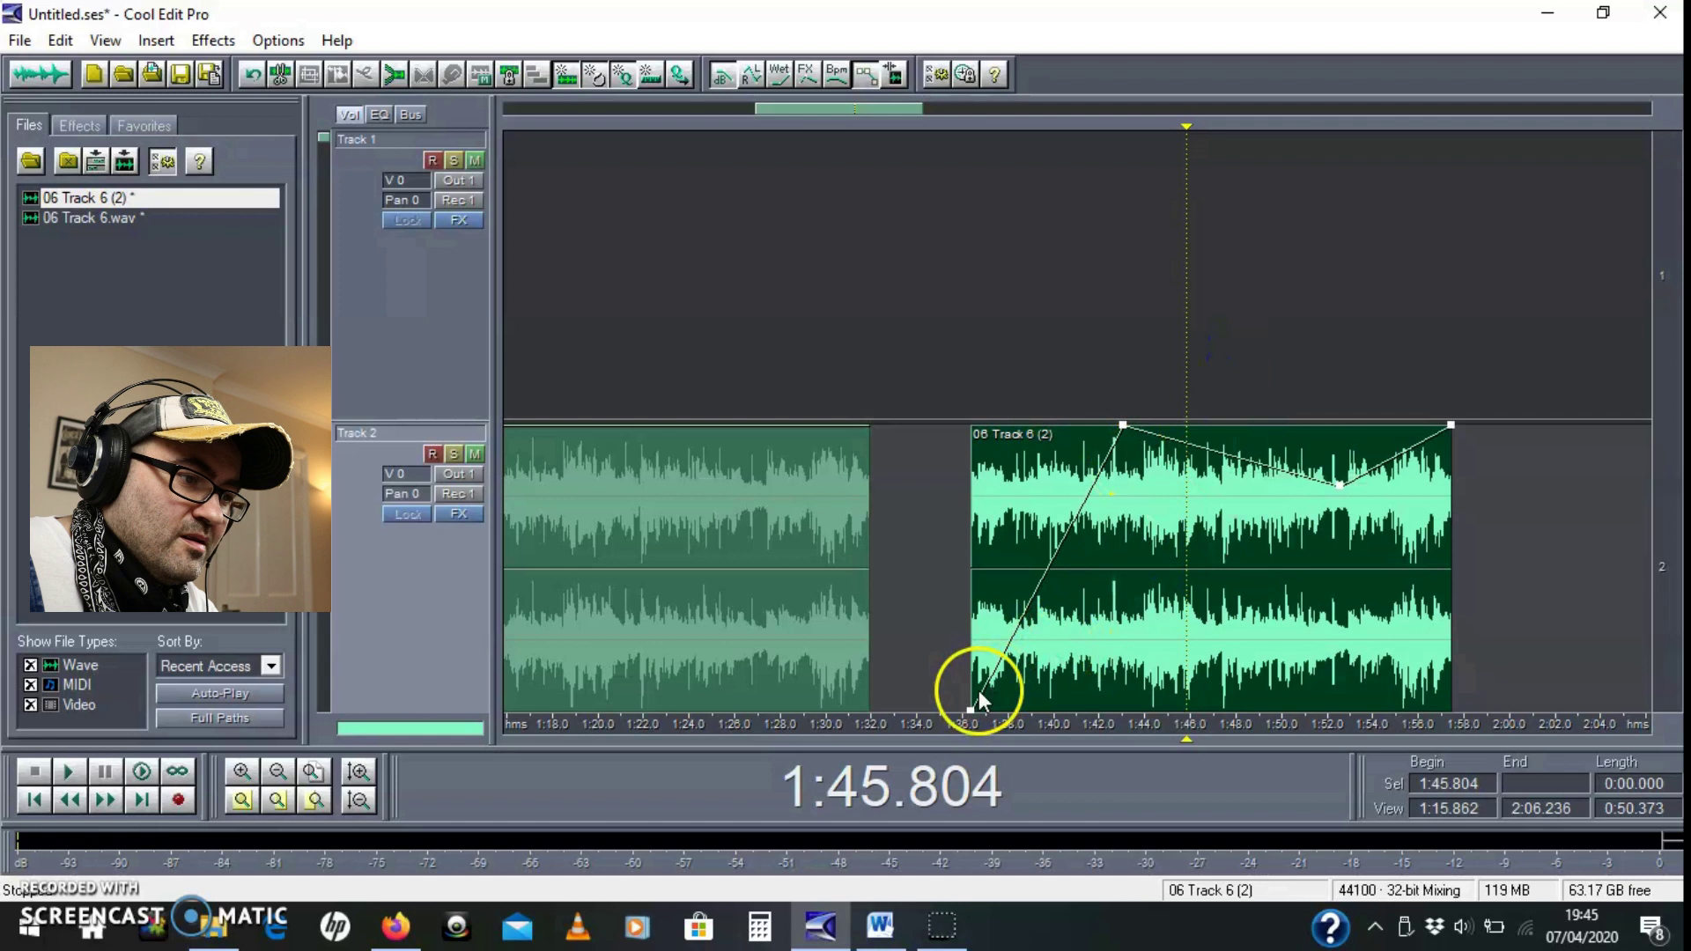
pyautogui.moveTo(974, 718); pyautogui.dragTo(925, 321)
# Step: Add pan envelope points swinging to pan 99 near 1:45 and back, then play from 1:38.305
pyautogui.click(752, 73)
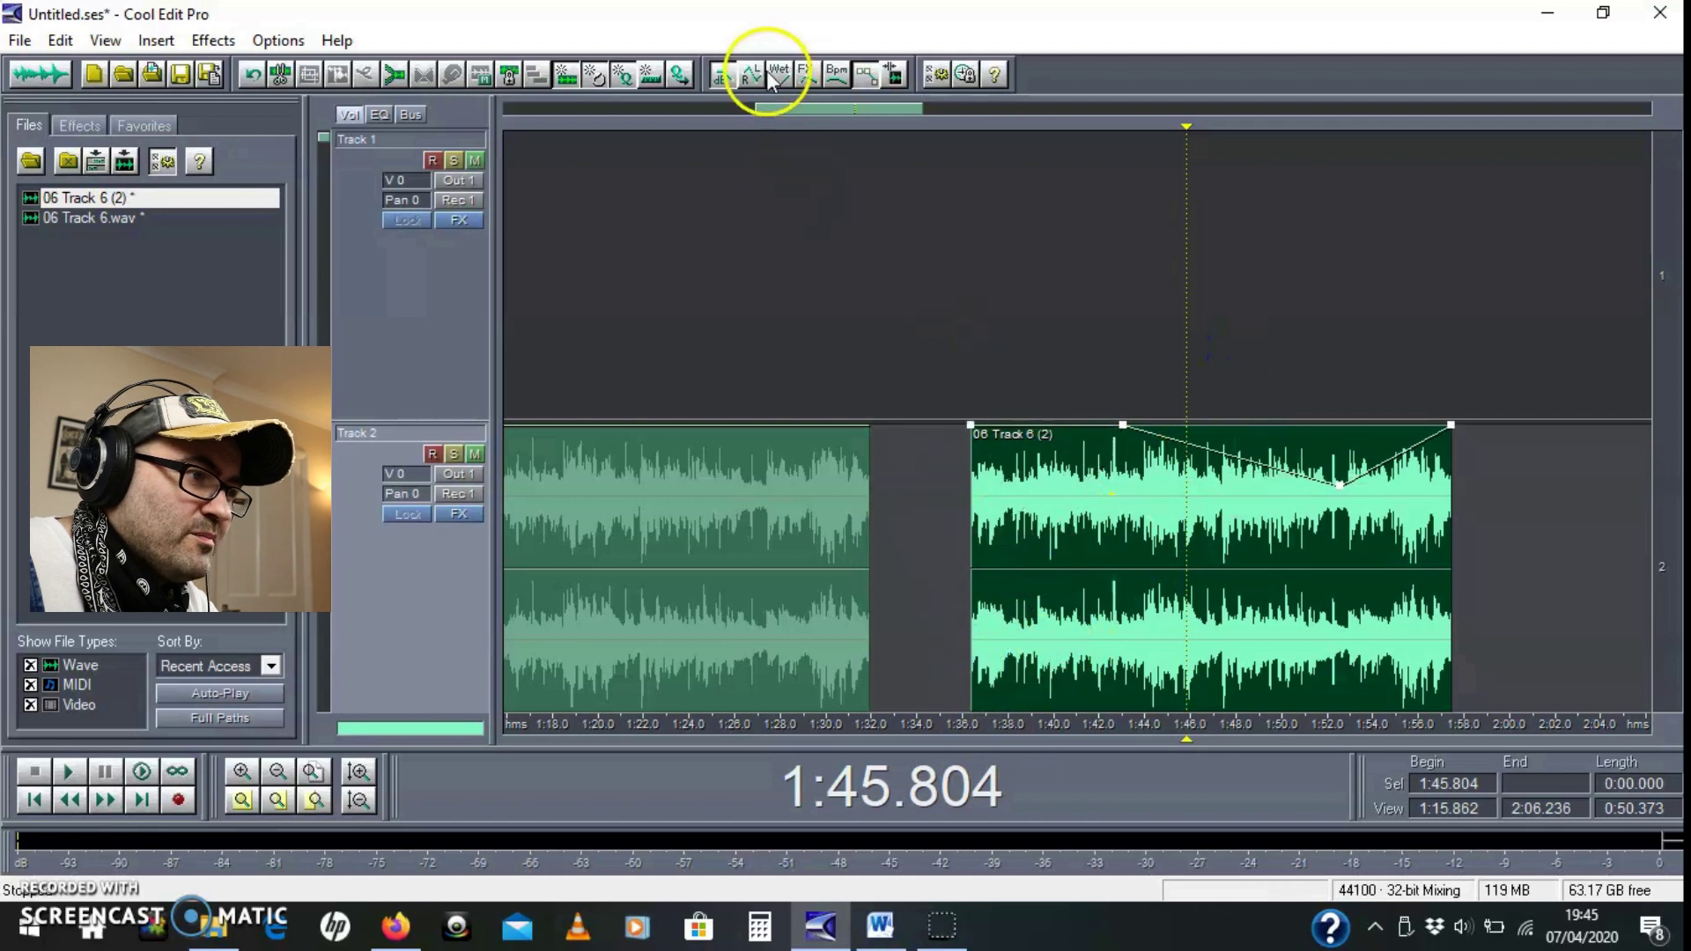
pyautogui.moveTo(1009, 571); pyautogui.dragTo(1052, 394)
pyautogui.moveTo(1139, 457); pyautogui.dragTo(1170, 704)
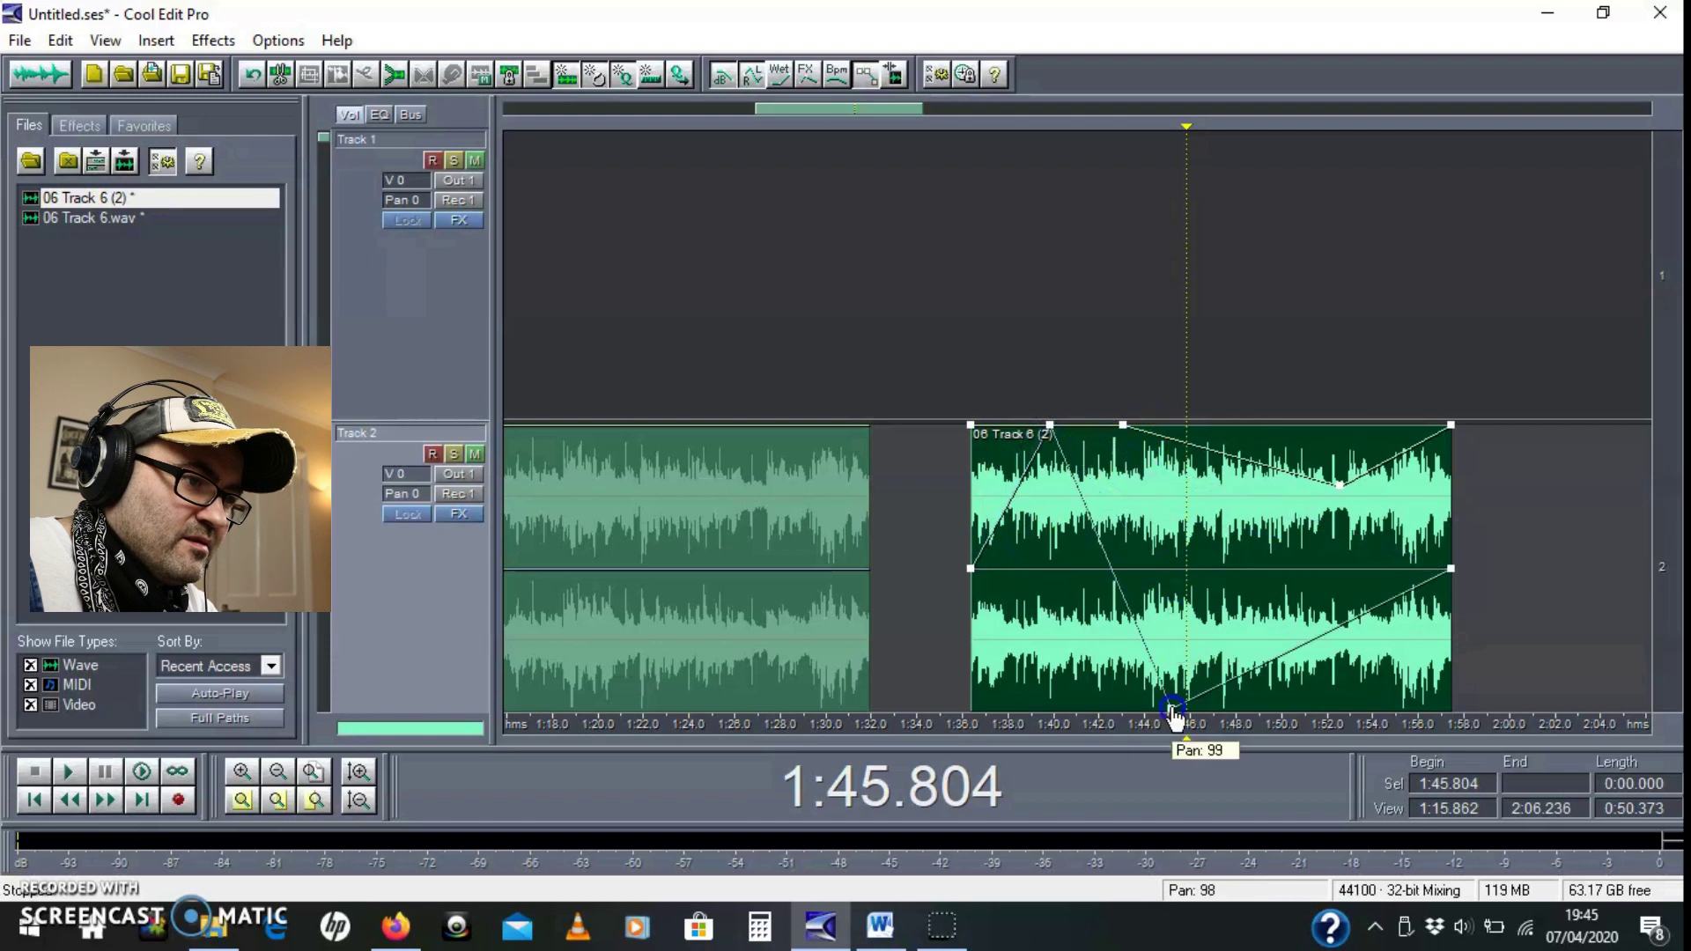
pyautogui.moveTo(1265, 665); pyautogui.dragTo(1229, 432)
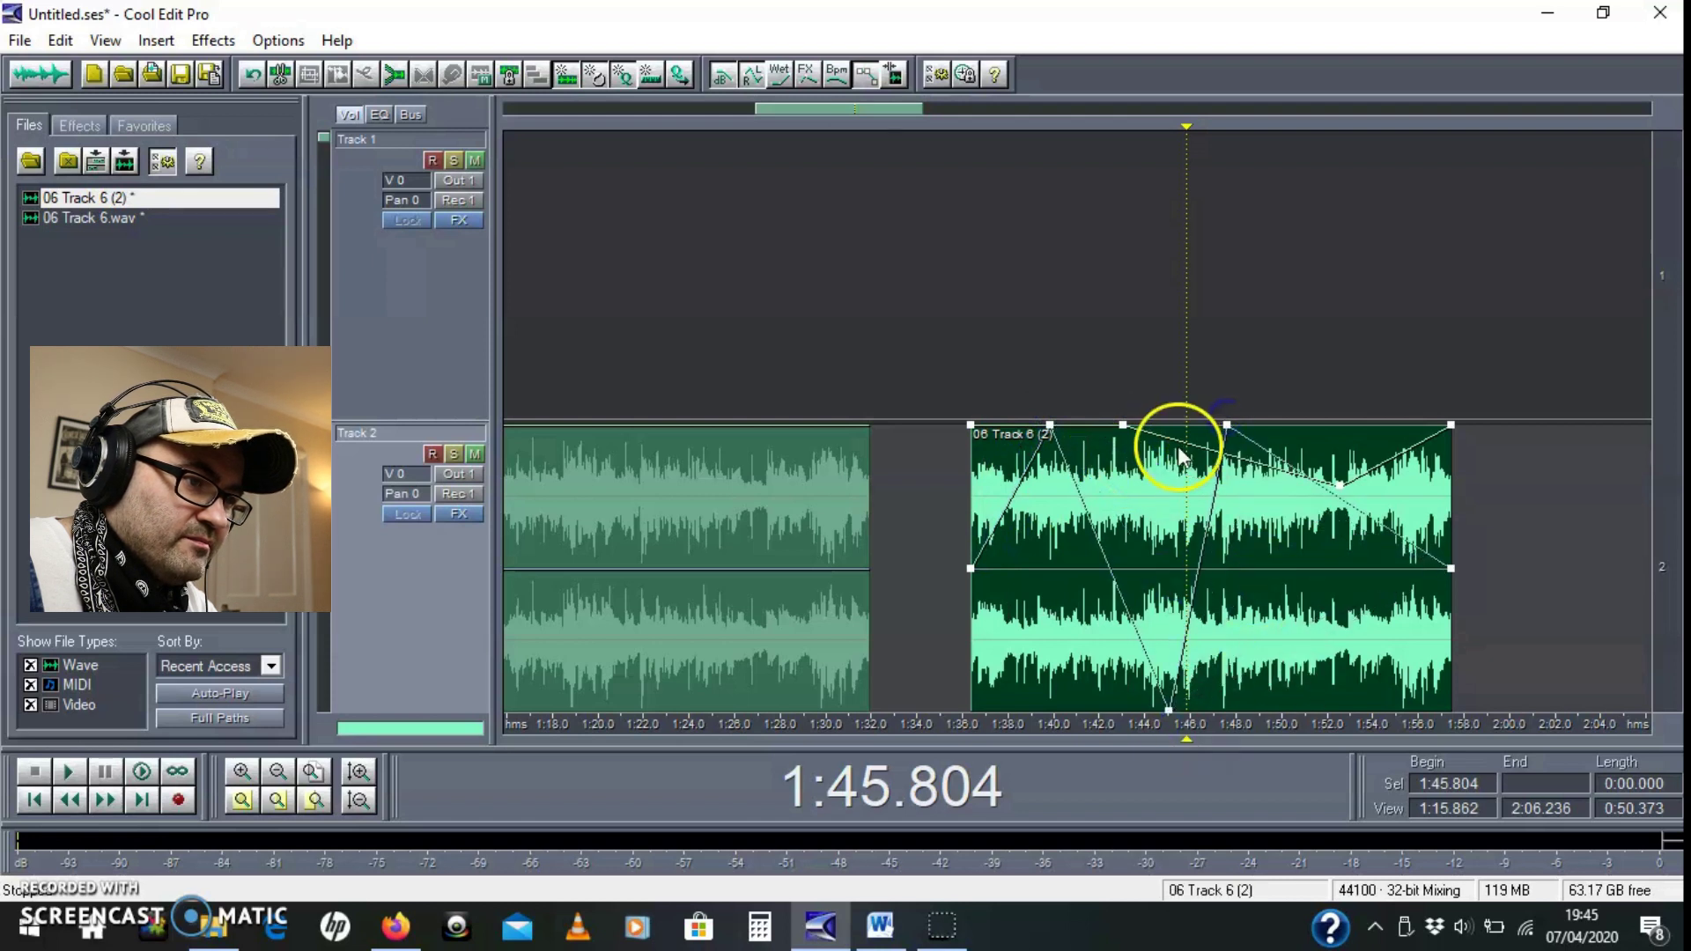
pyautogui.click(1016, 405)
pyautogui.press('space')
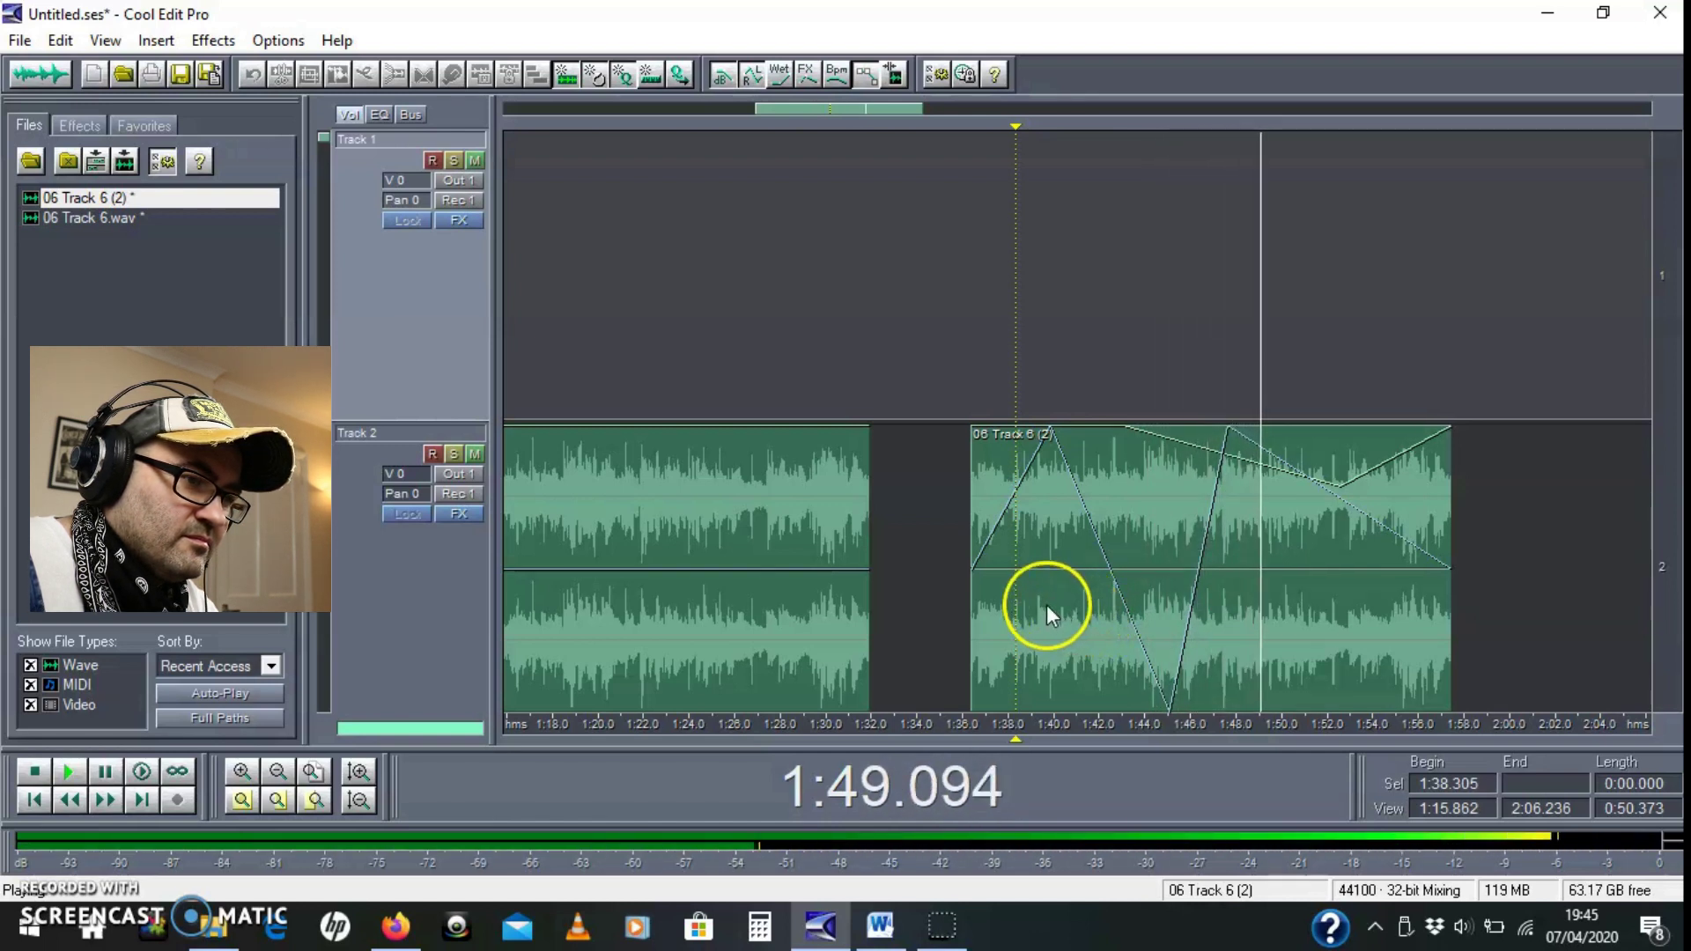
# Step: Stop playback, set Track 2's overall volume to 0.2, and select Track 2's first clip
pyautogui.press('space')
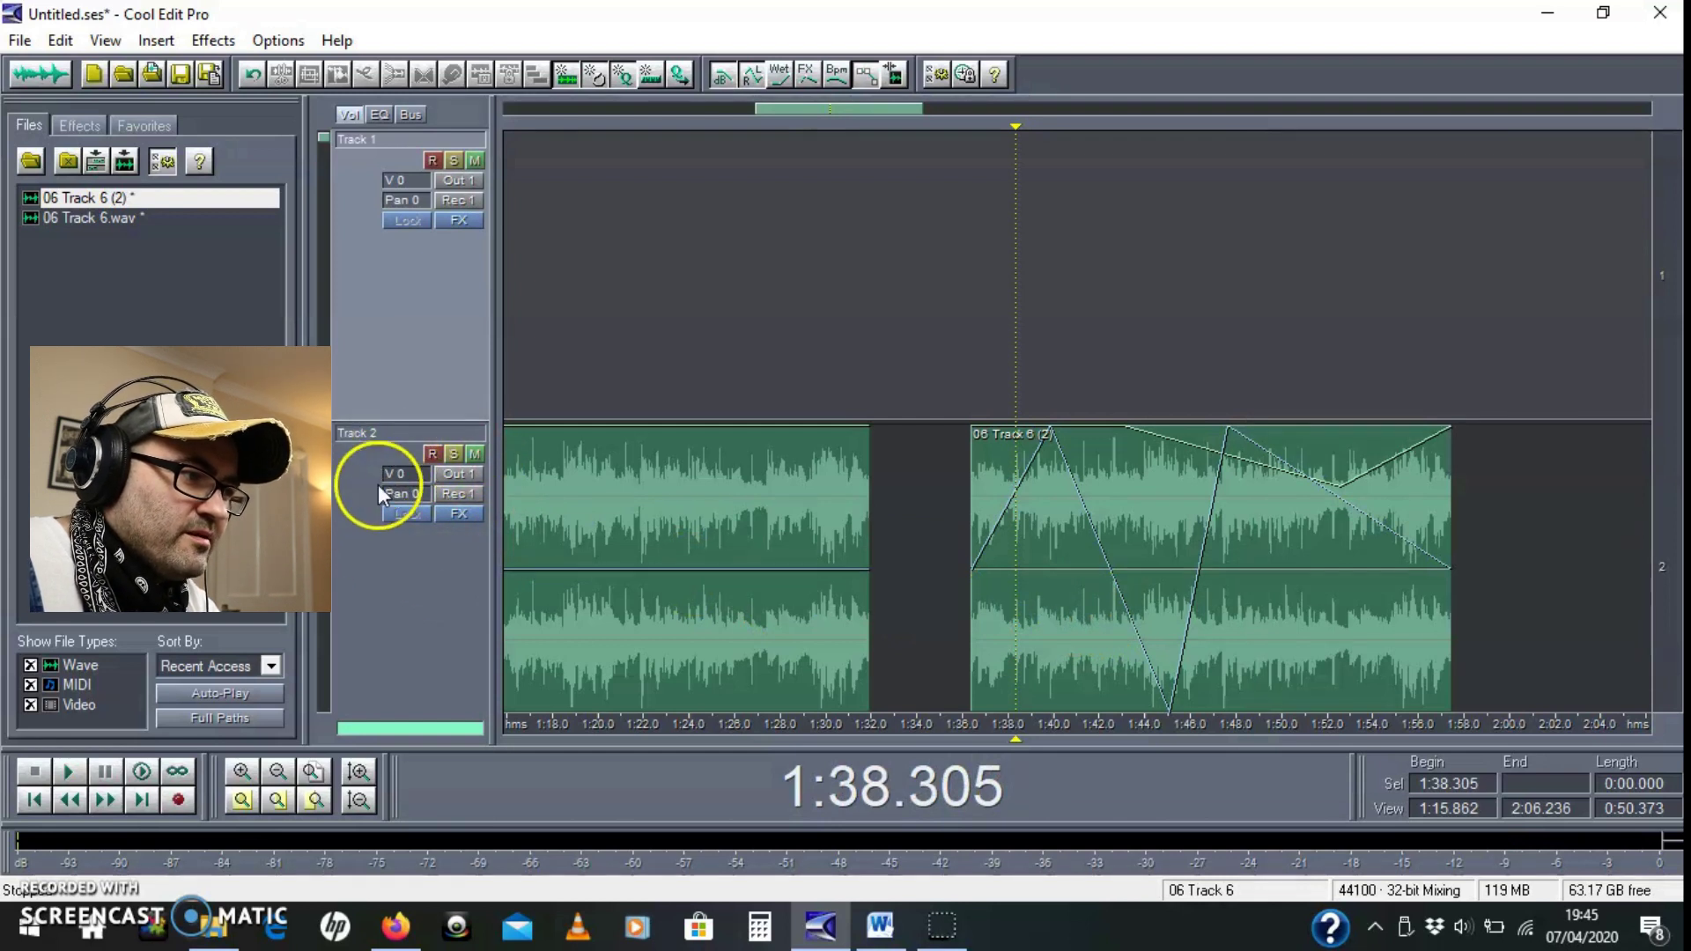
pyautogui.moveTo(404, 474)
pyautogui.mouseDown()
pyautogui.moveTo(404, 421)
pyautogui.moveTo(409, 509)
pyautogui.moveTo(408, 473)
pyautogui.mouseUp()
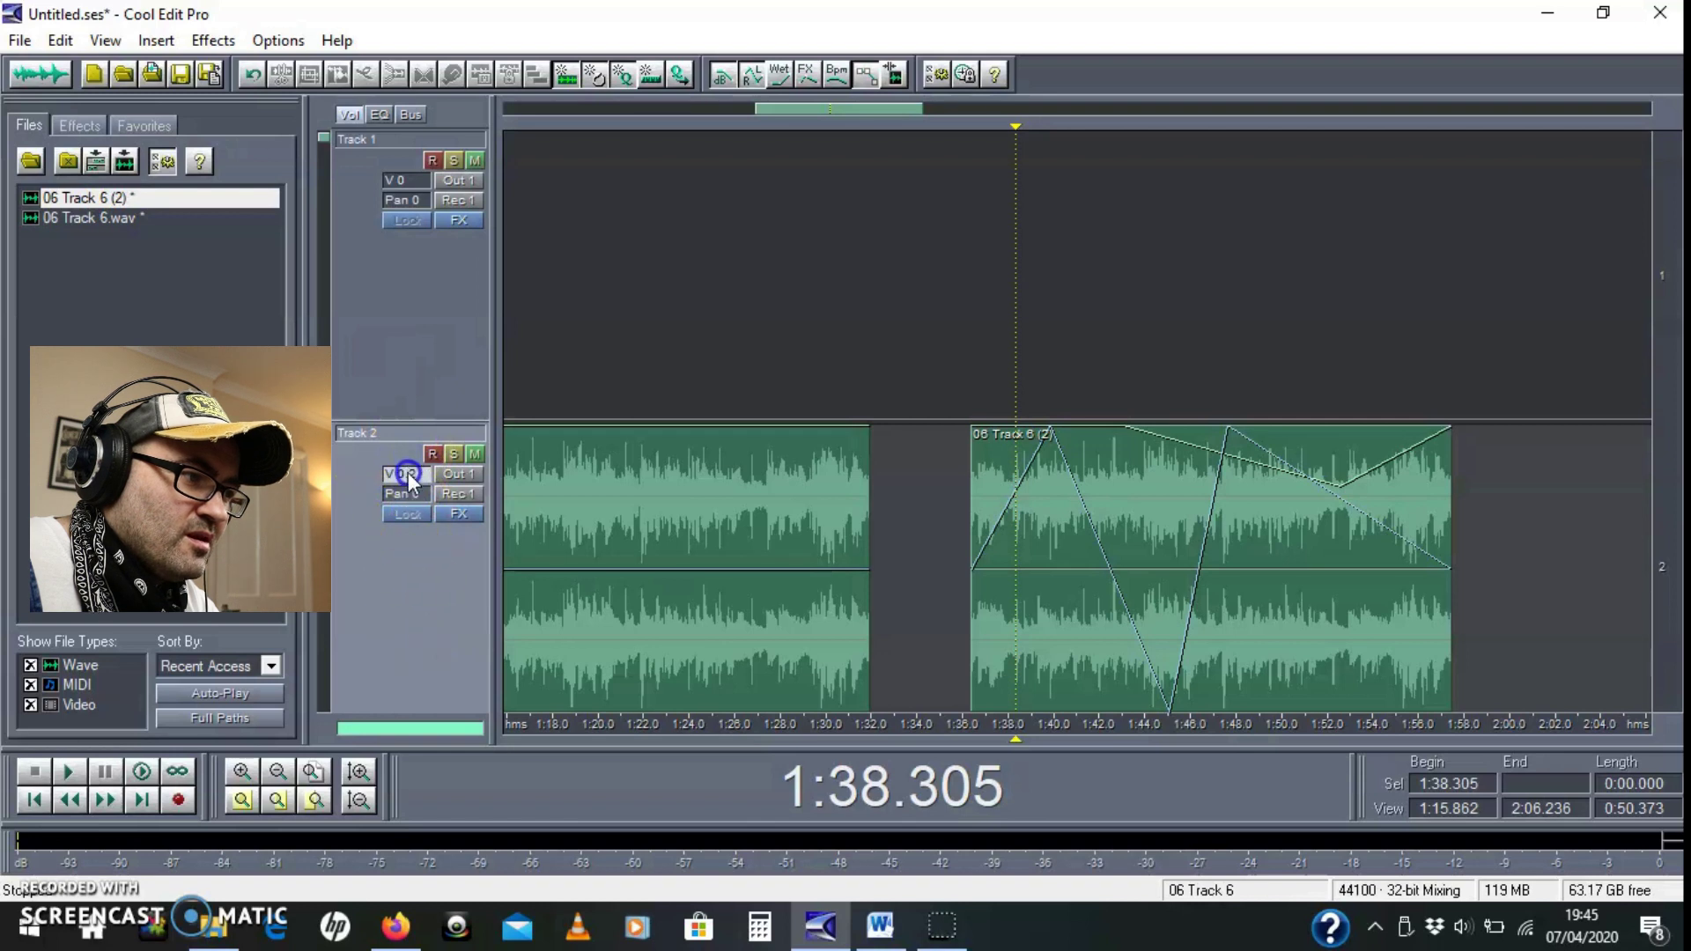
pyautogui.click(414, 588)
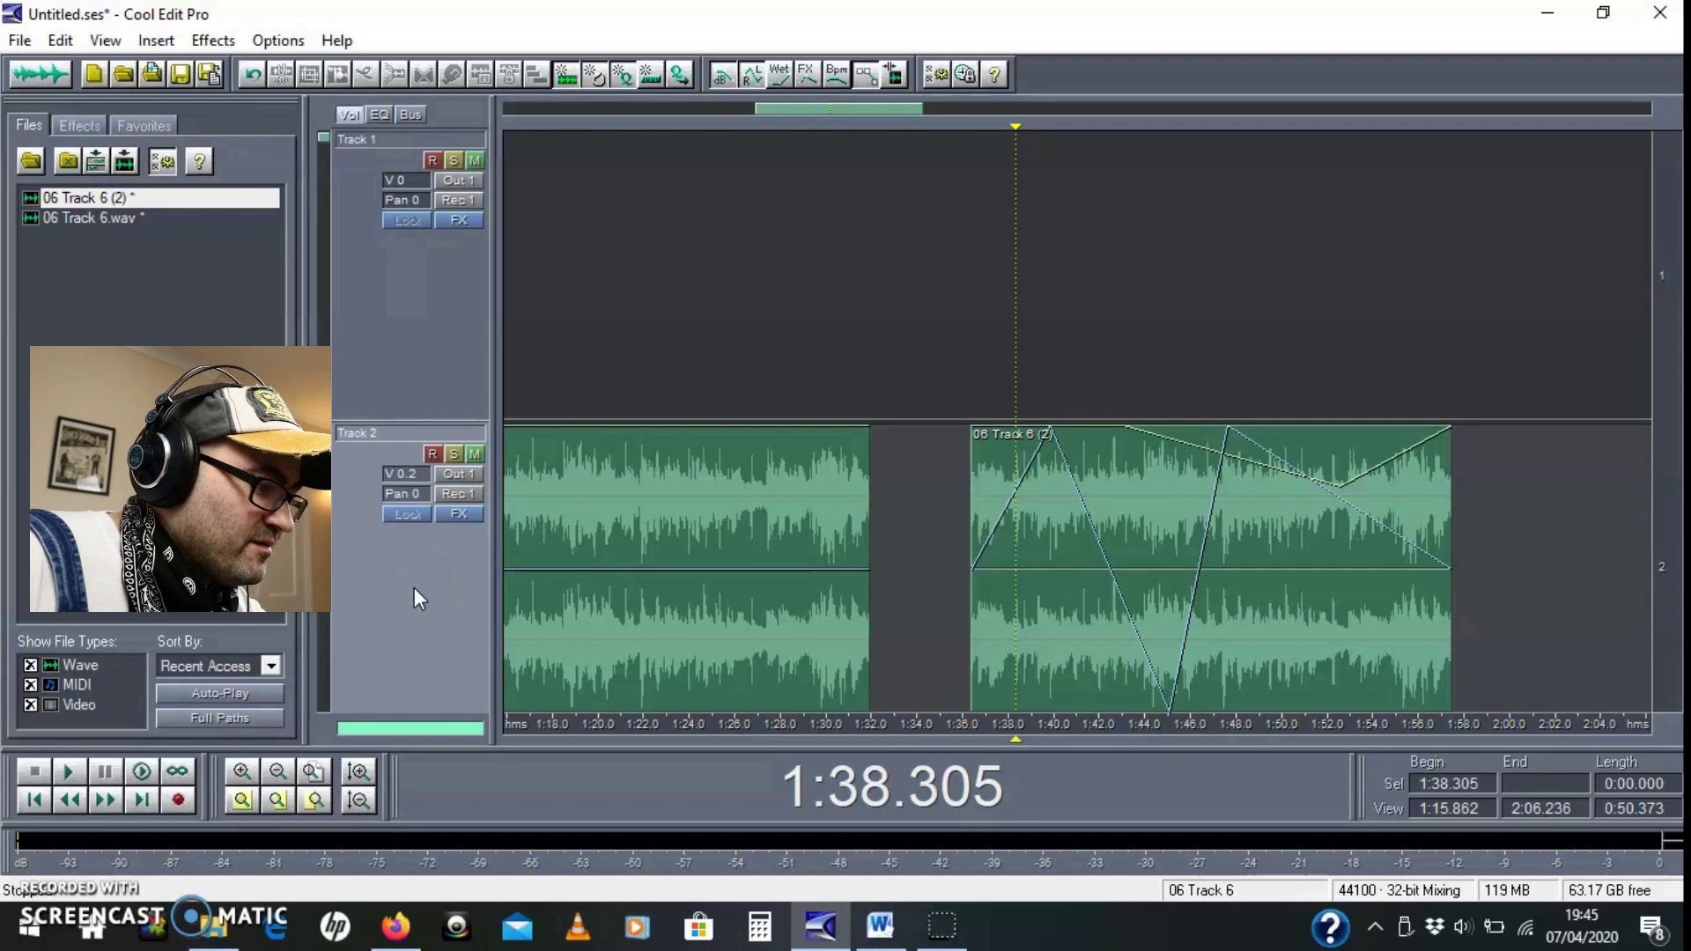
pyautogui.click(790, 528)
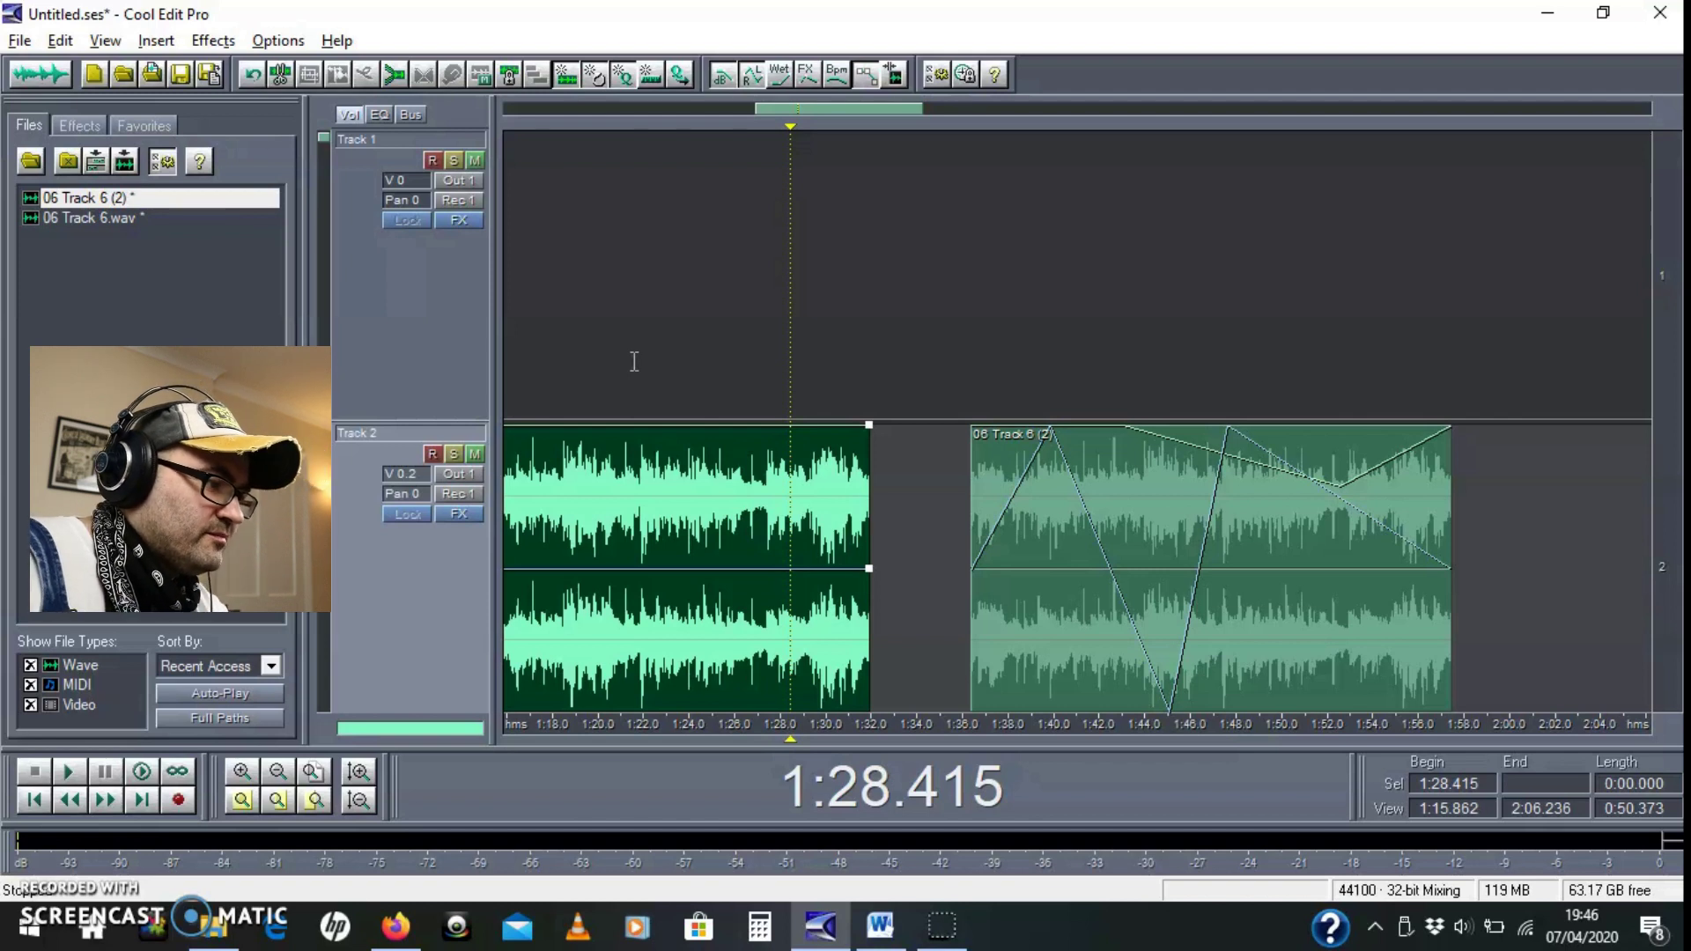
# Step: In the track mixer, lower Track 1's fader and bring Track 2's fader down to -6.7 dB
pyautogui.click(634, 363)
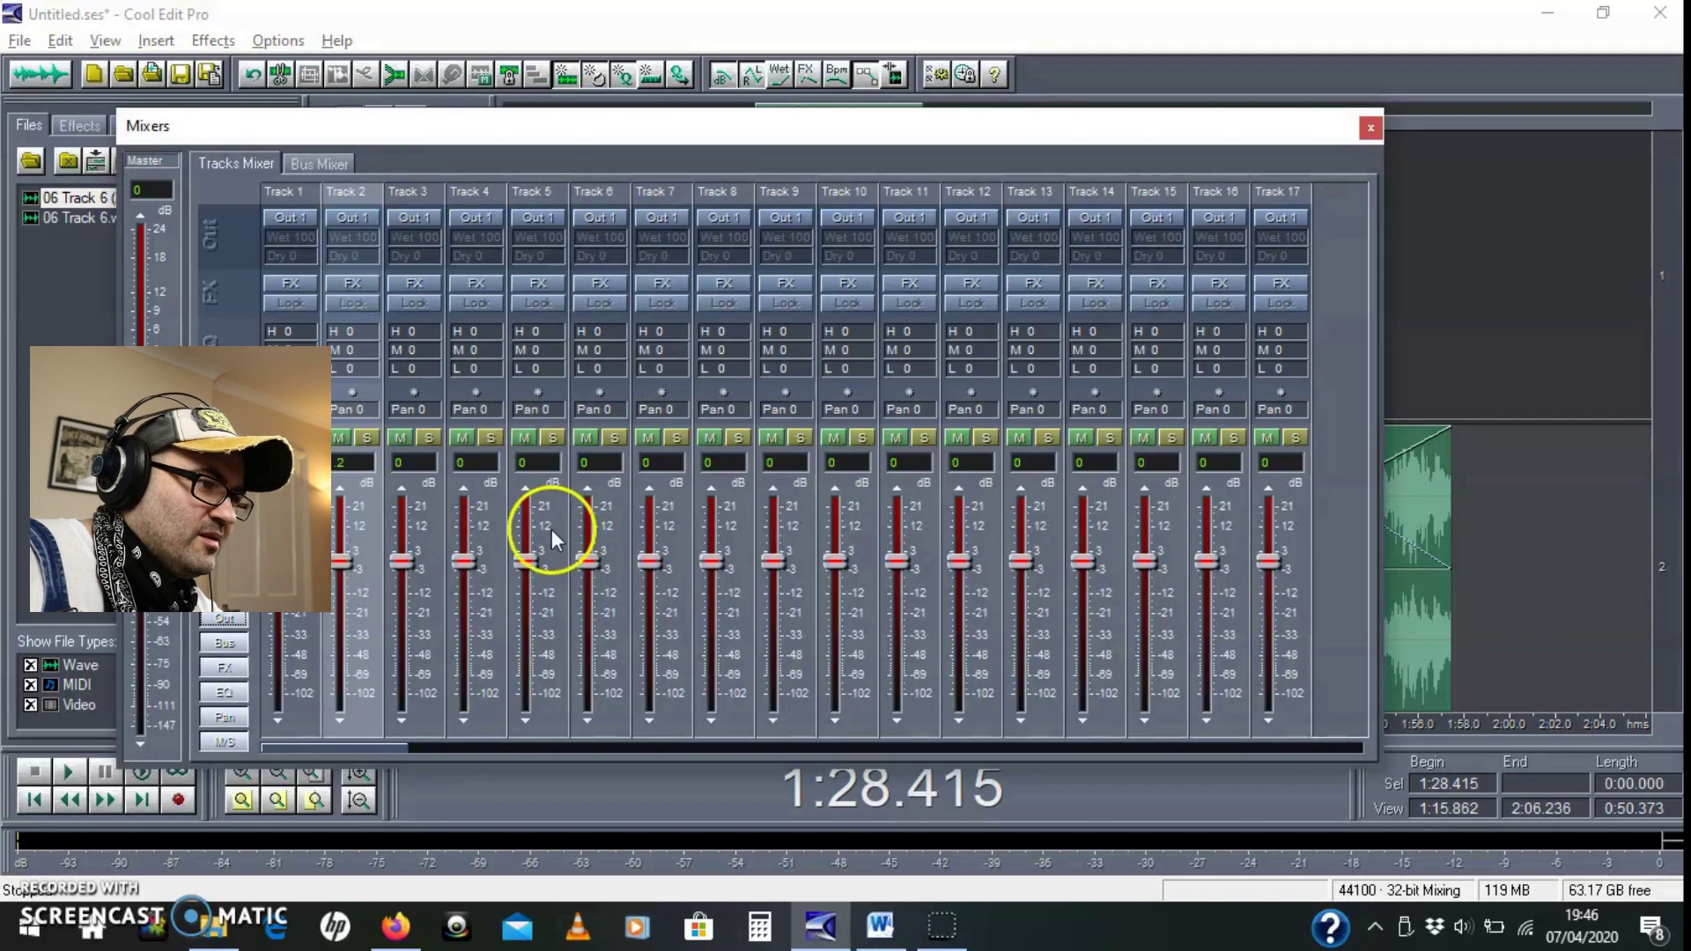
pyautogui.moveTo(289, 561); pyautogui.dragTo(292, 660)
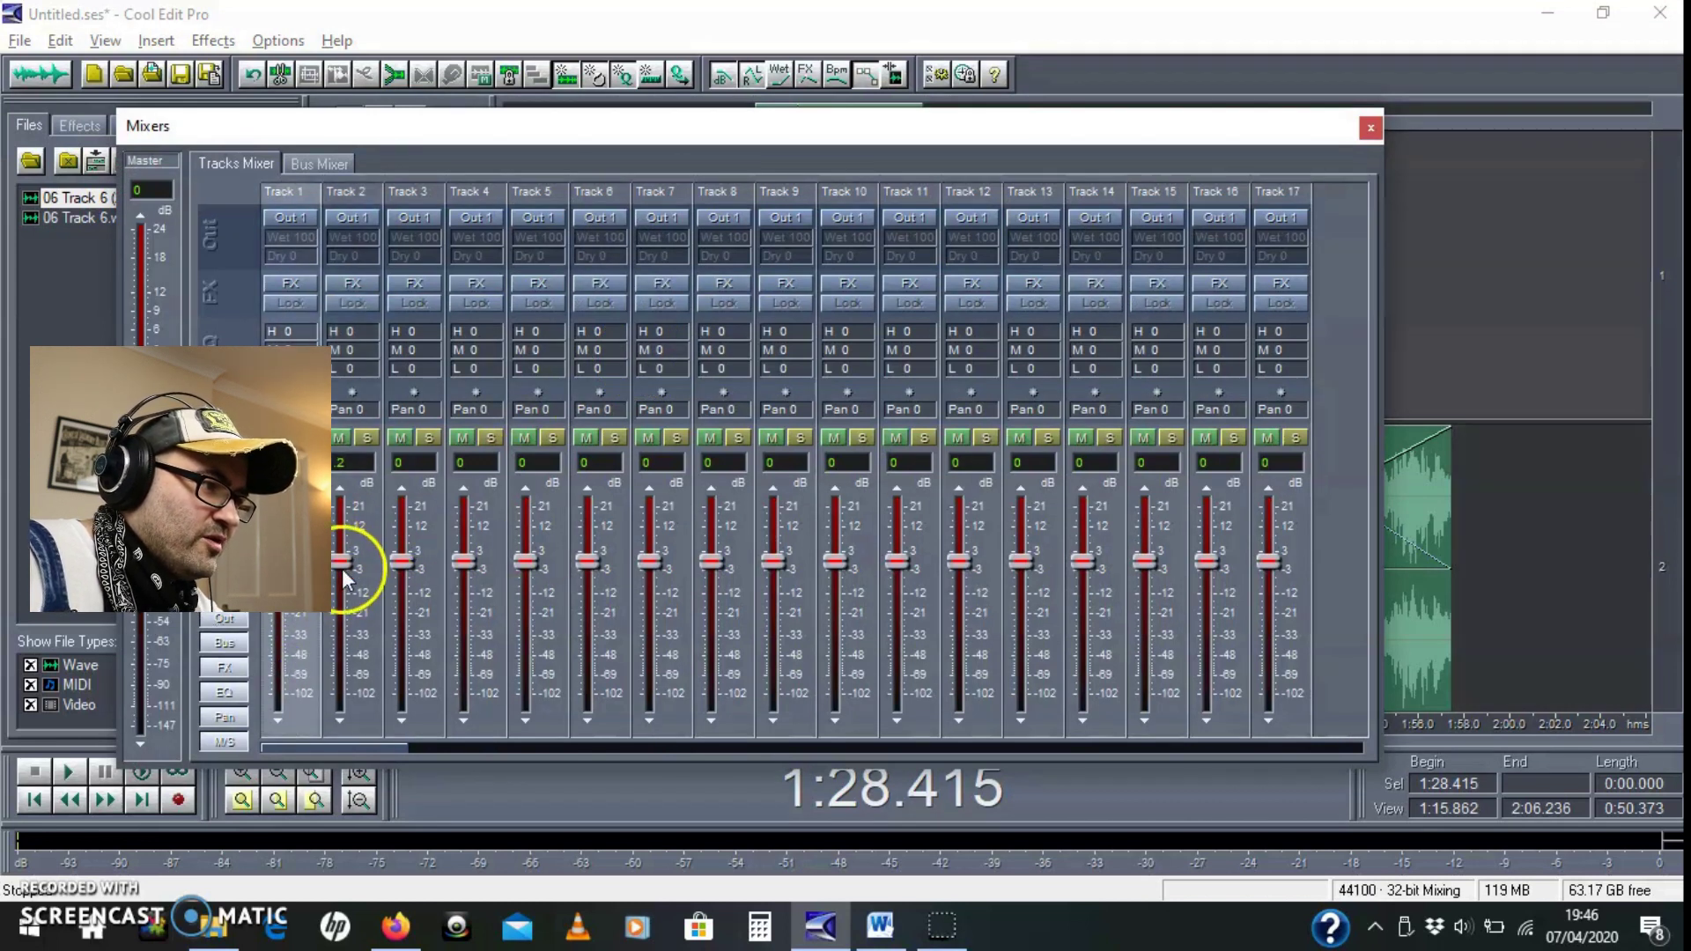
pyautogui.moveTo(345, 578); pyautogui.dragTo(350, 597)
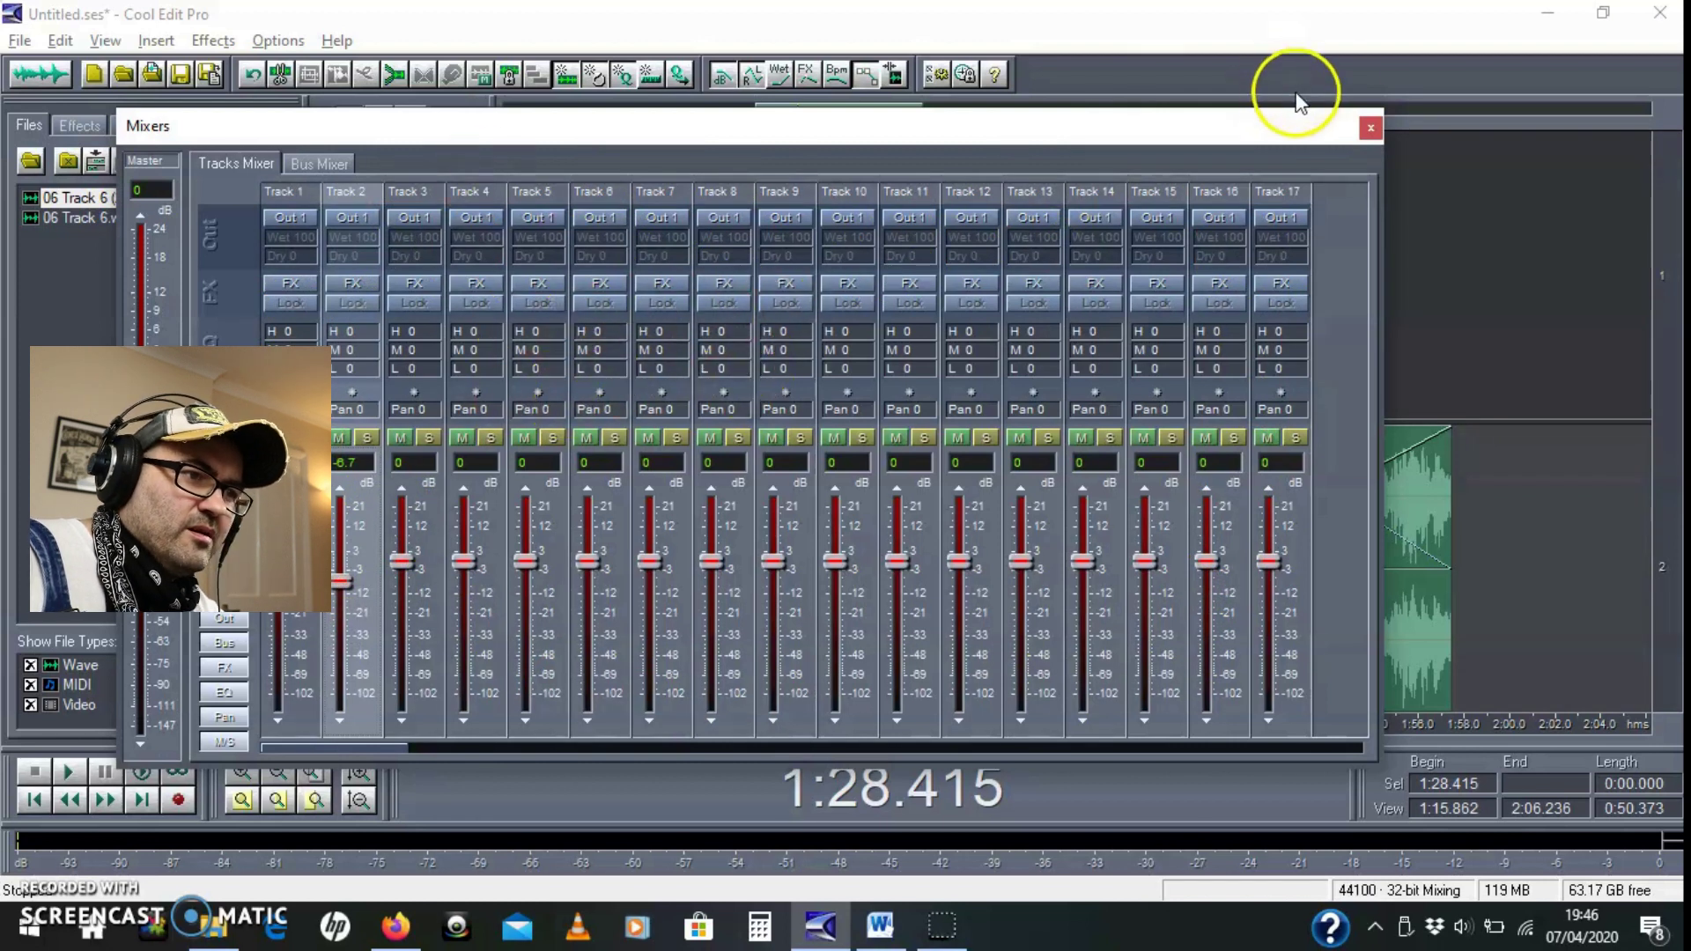
# Step: Close the mixer and move the first 06 Track 6 clip from Track 2 onto Track 1, spanning about 1:18–1:39
pyautogui.click(1371, 128)
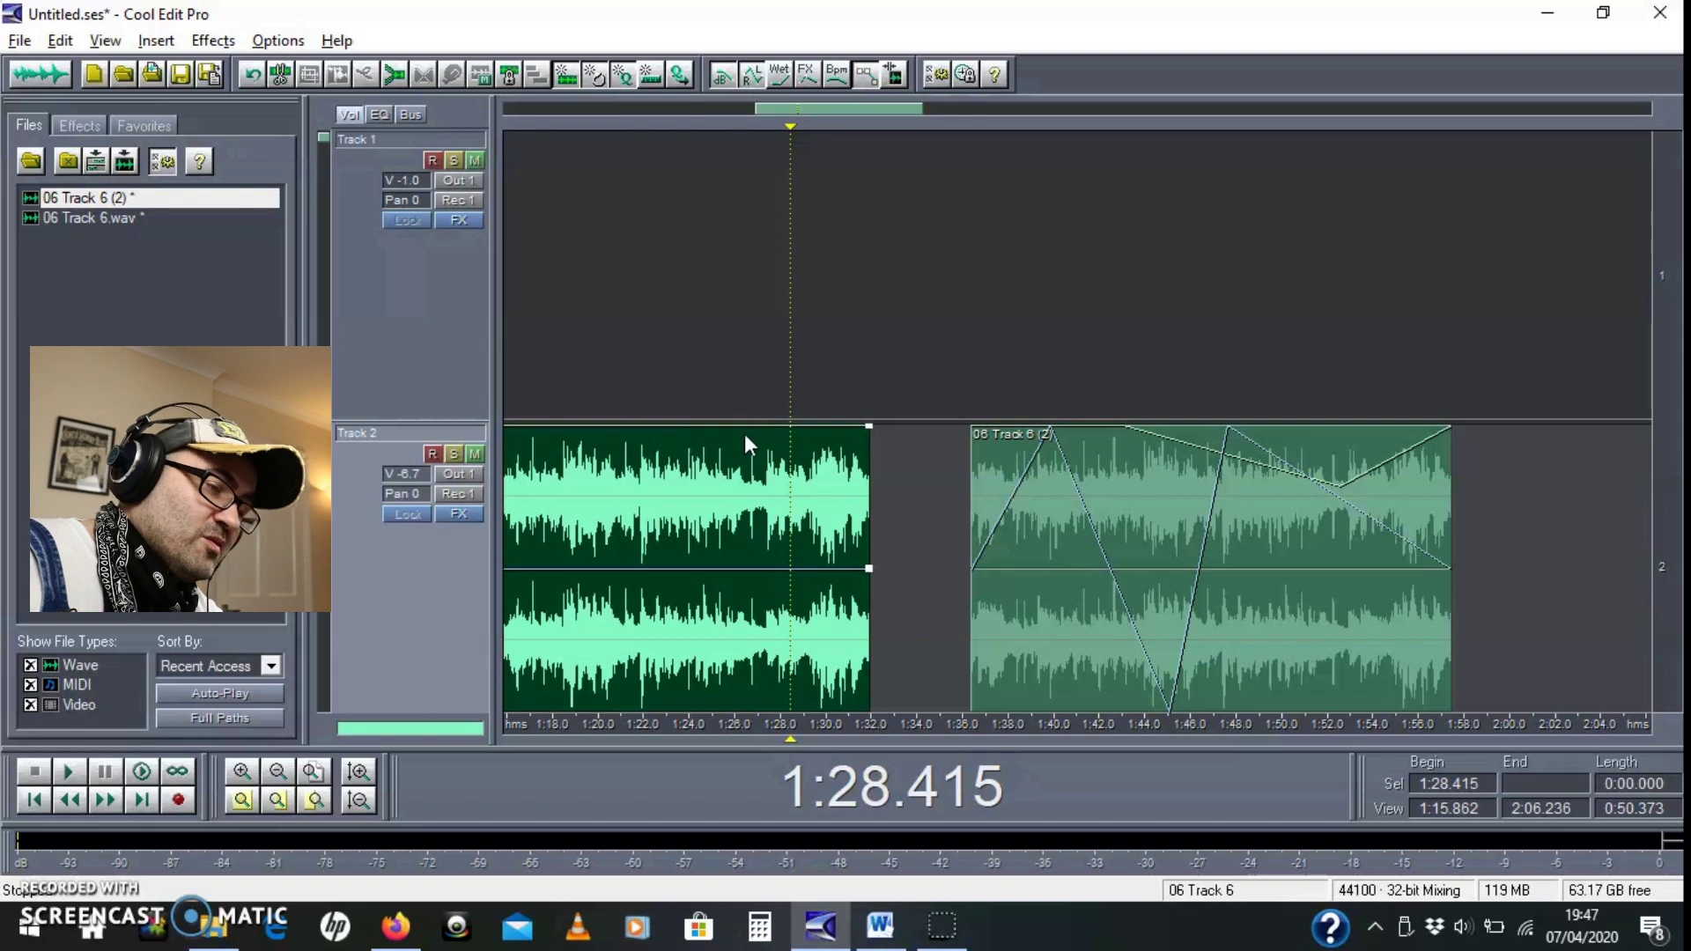
pyautogui.click(797, 407)
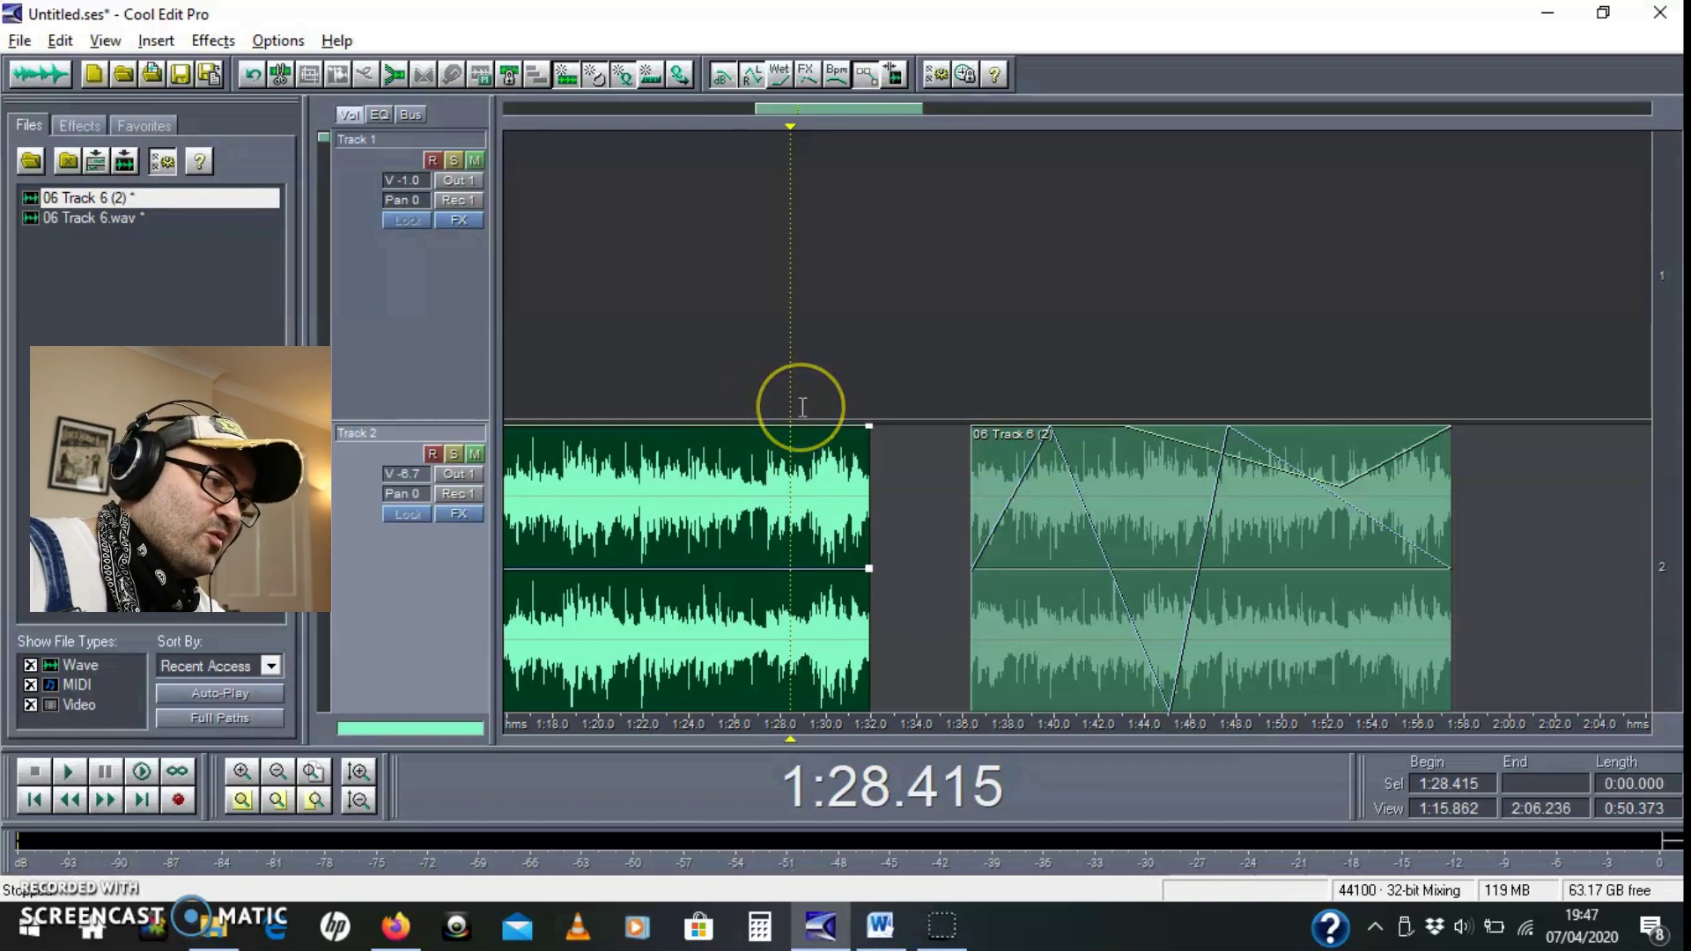
pyautogui.click(793, 524)
pyautogui.moveTo(773, 380); pyautogui.dragTo(831, 247)
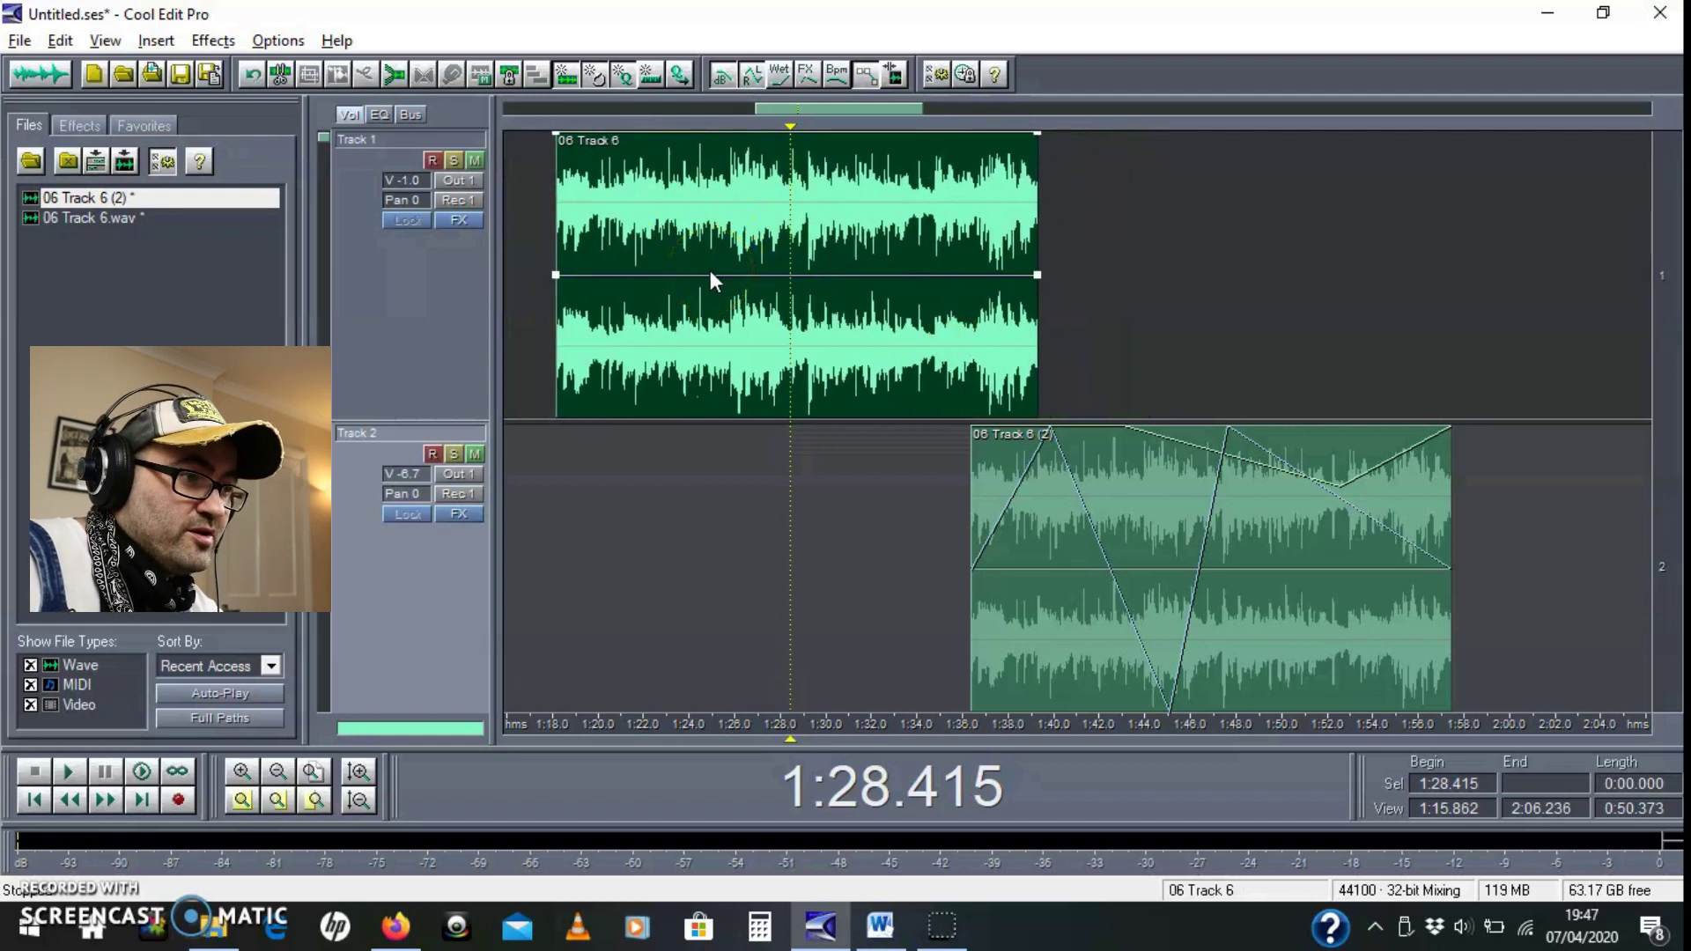
# Step: Switch to the waveform editor and zoom out to show all 4:17.746 of 06 Track 6.wav
pyautogui.click(35, 72)
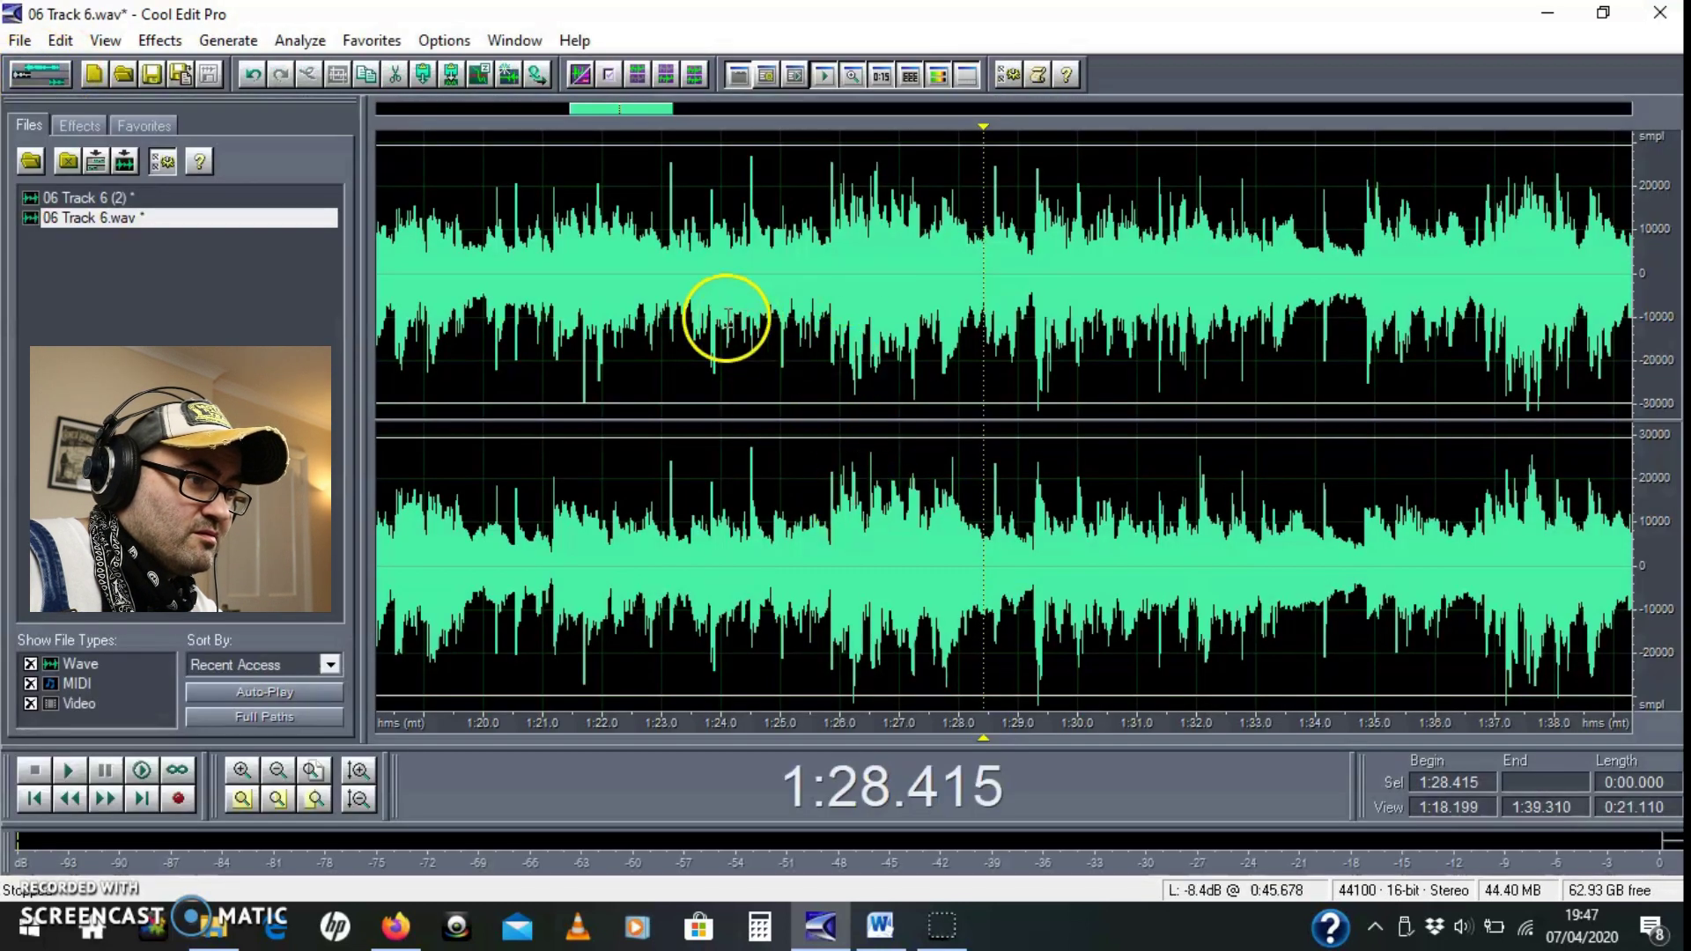
pyautogui.scroll(-1, 471, 392)
pyautogui.scroll(-1, 590, 404)
pyautogui.scroll(-1, 593, 407)
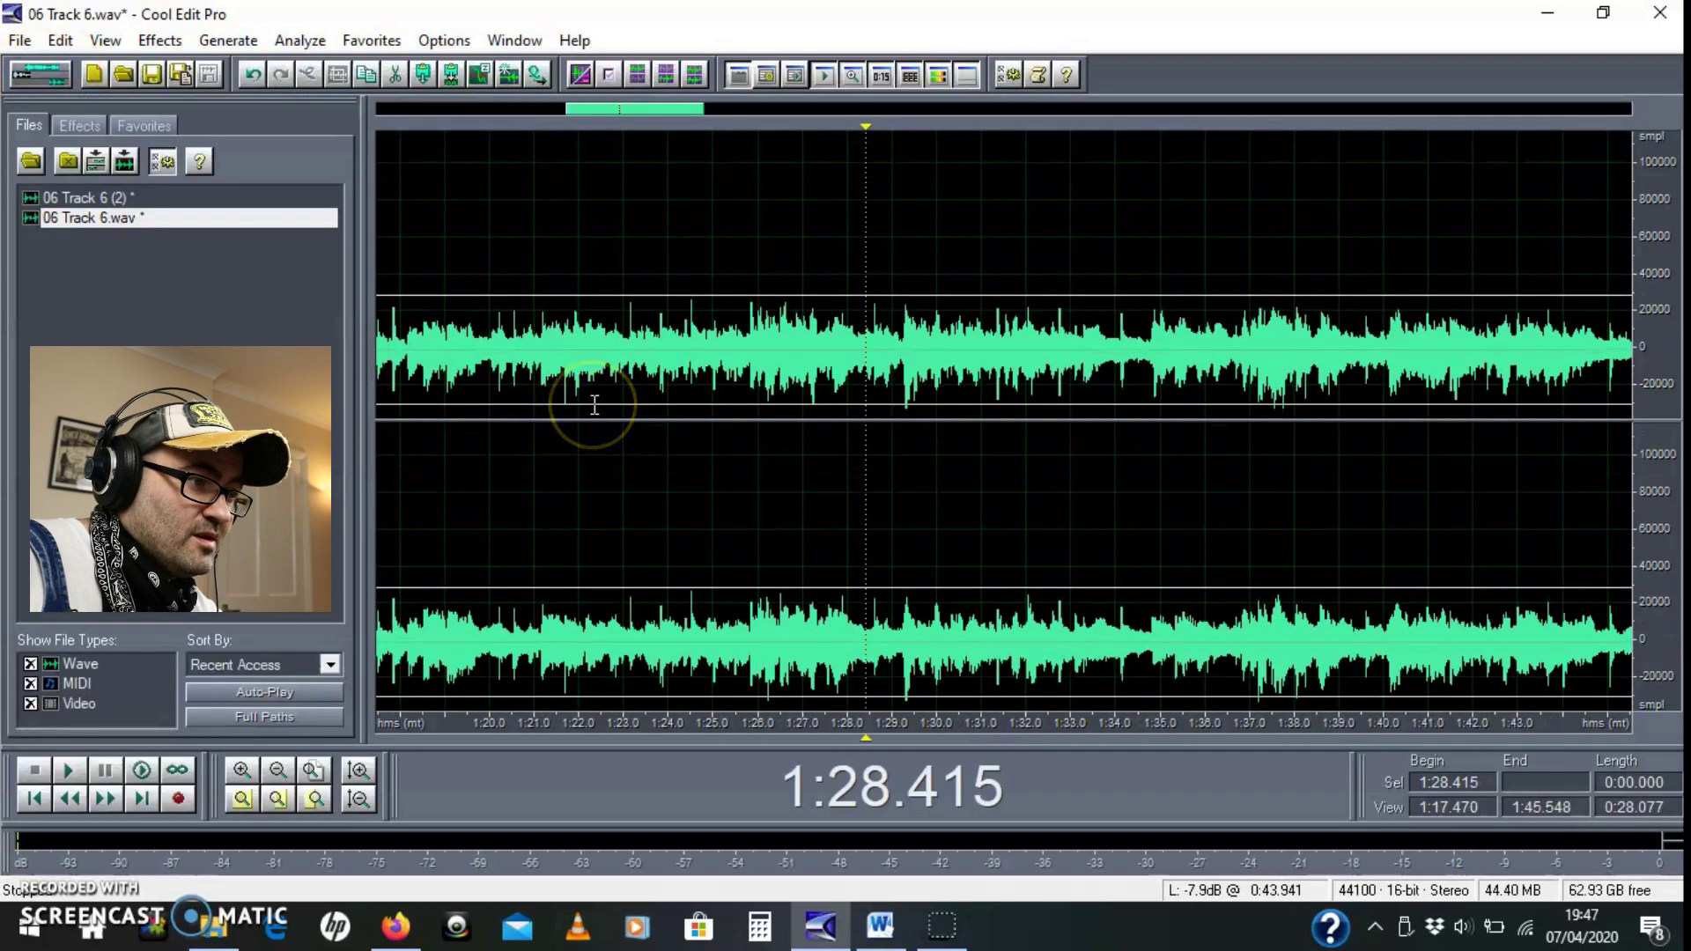
pyautogui.scroll(3, 592, 406)
pyautogui.scroll(-2, 592, 407)
pyautogui.scroll(-2, 738, 450)
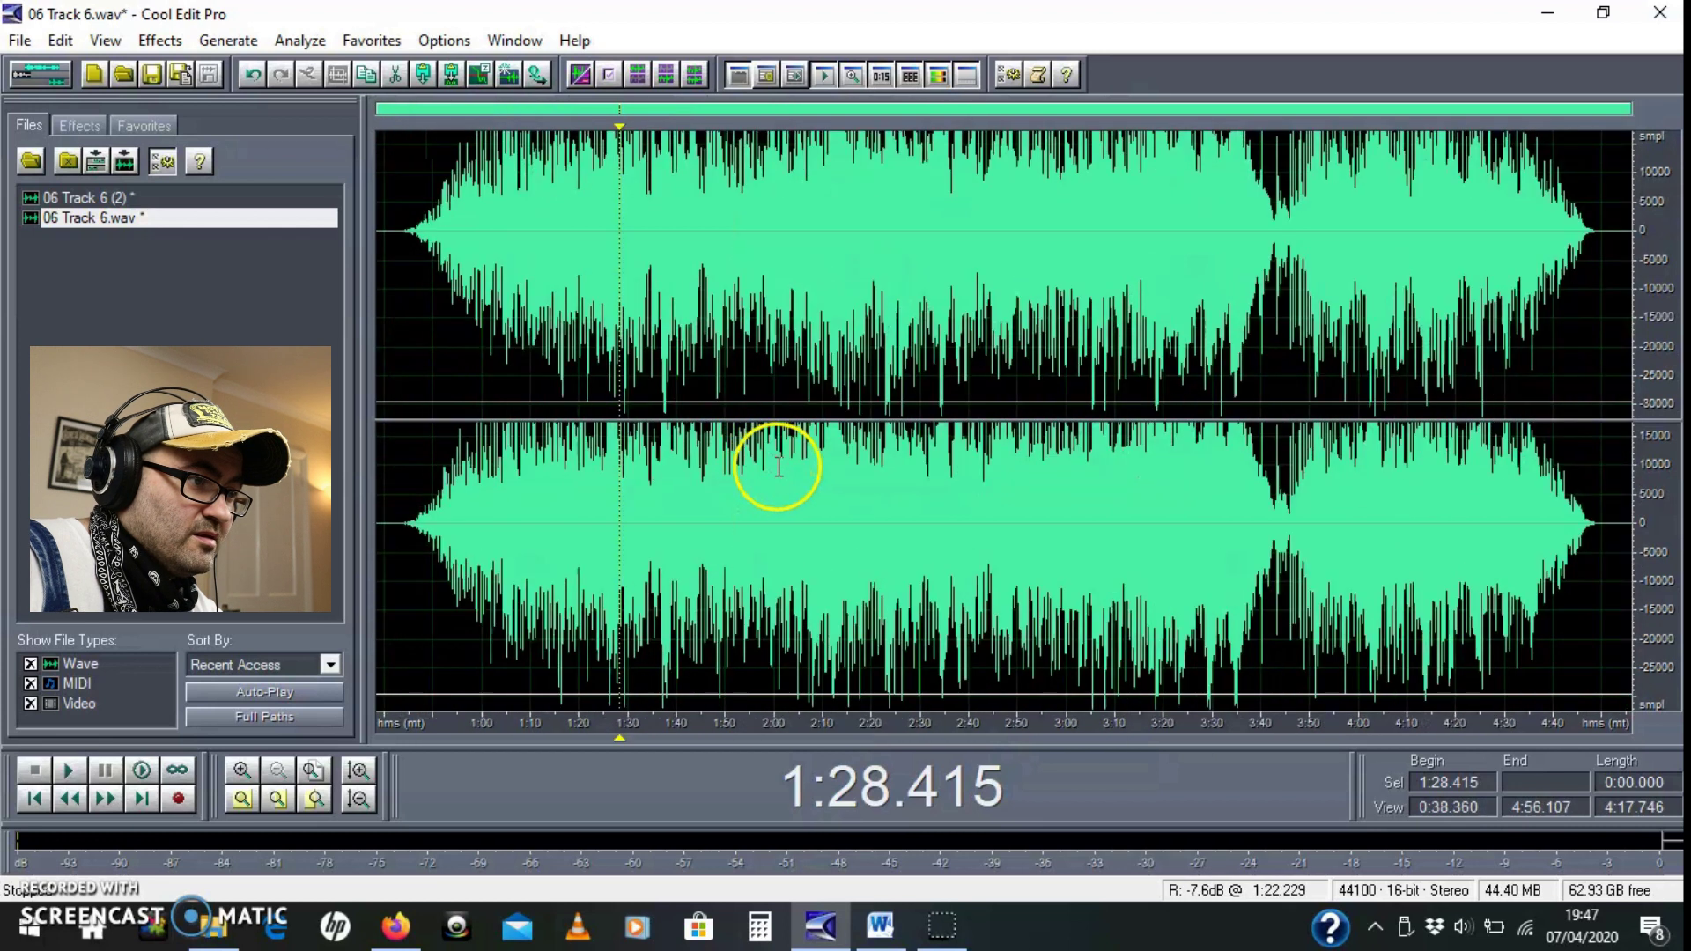
# Step: Browse the Effects menu's delay effects, then close the menus without applying anything
pyautogui.click(156, 45)
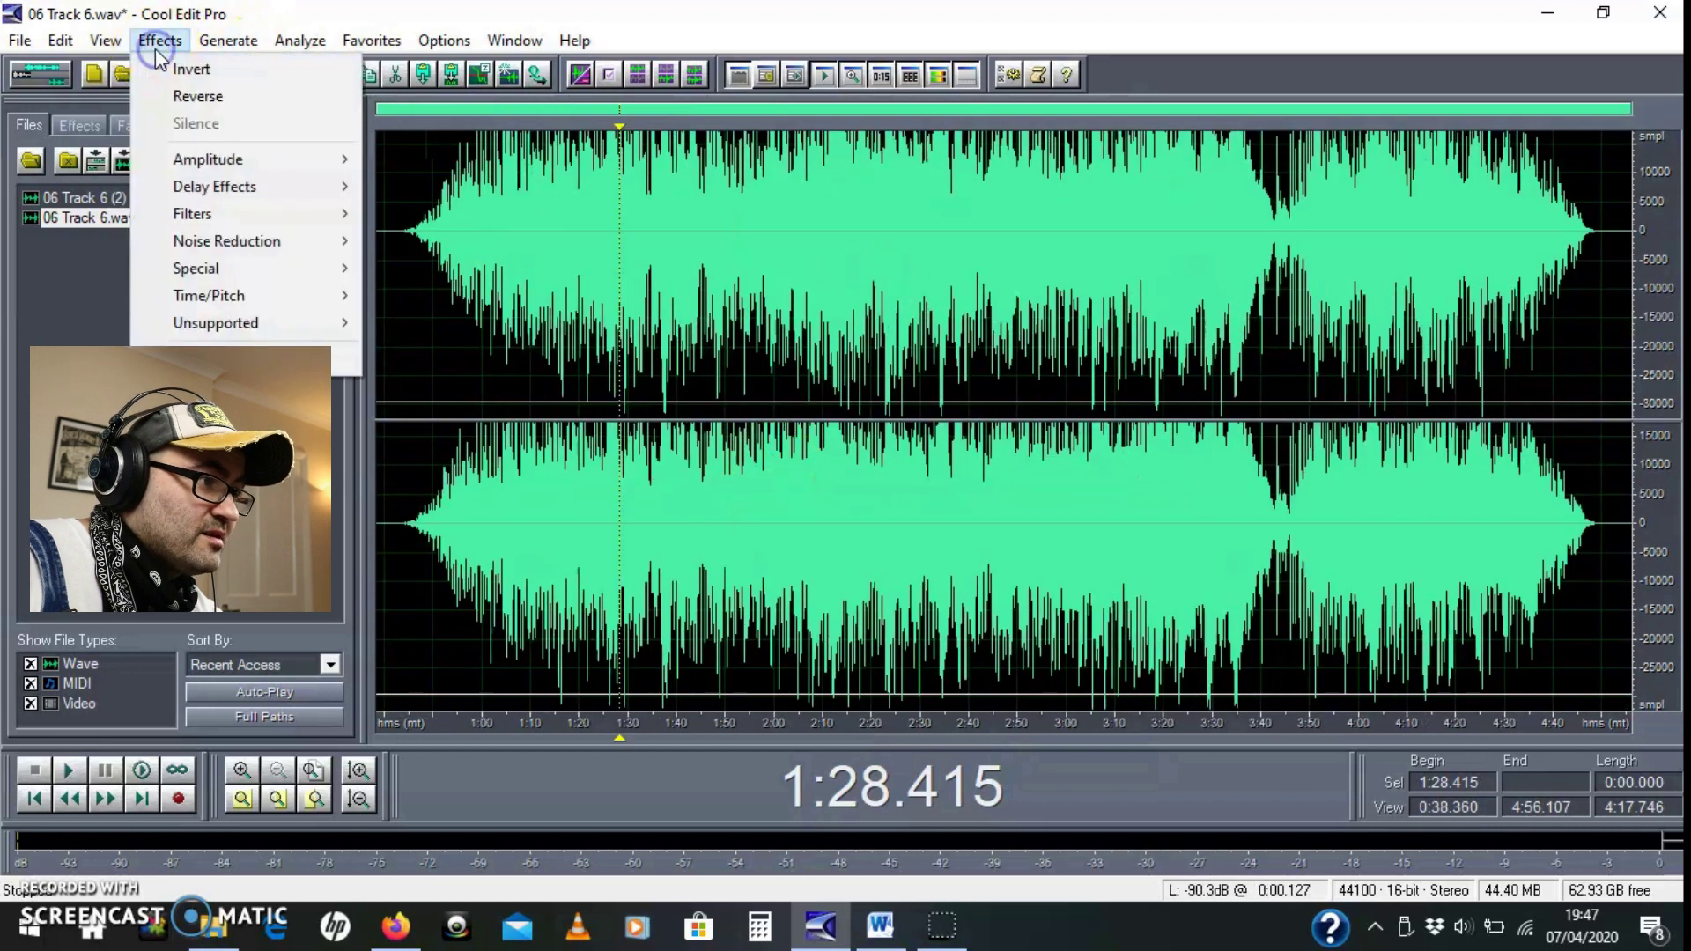
pyautogui.click(236, 192)
pyautogui.moveTo(287, 159)
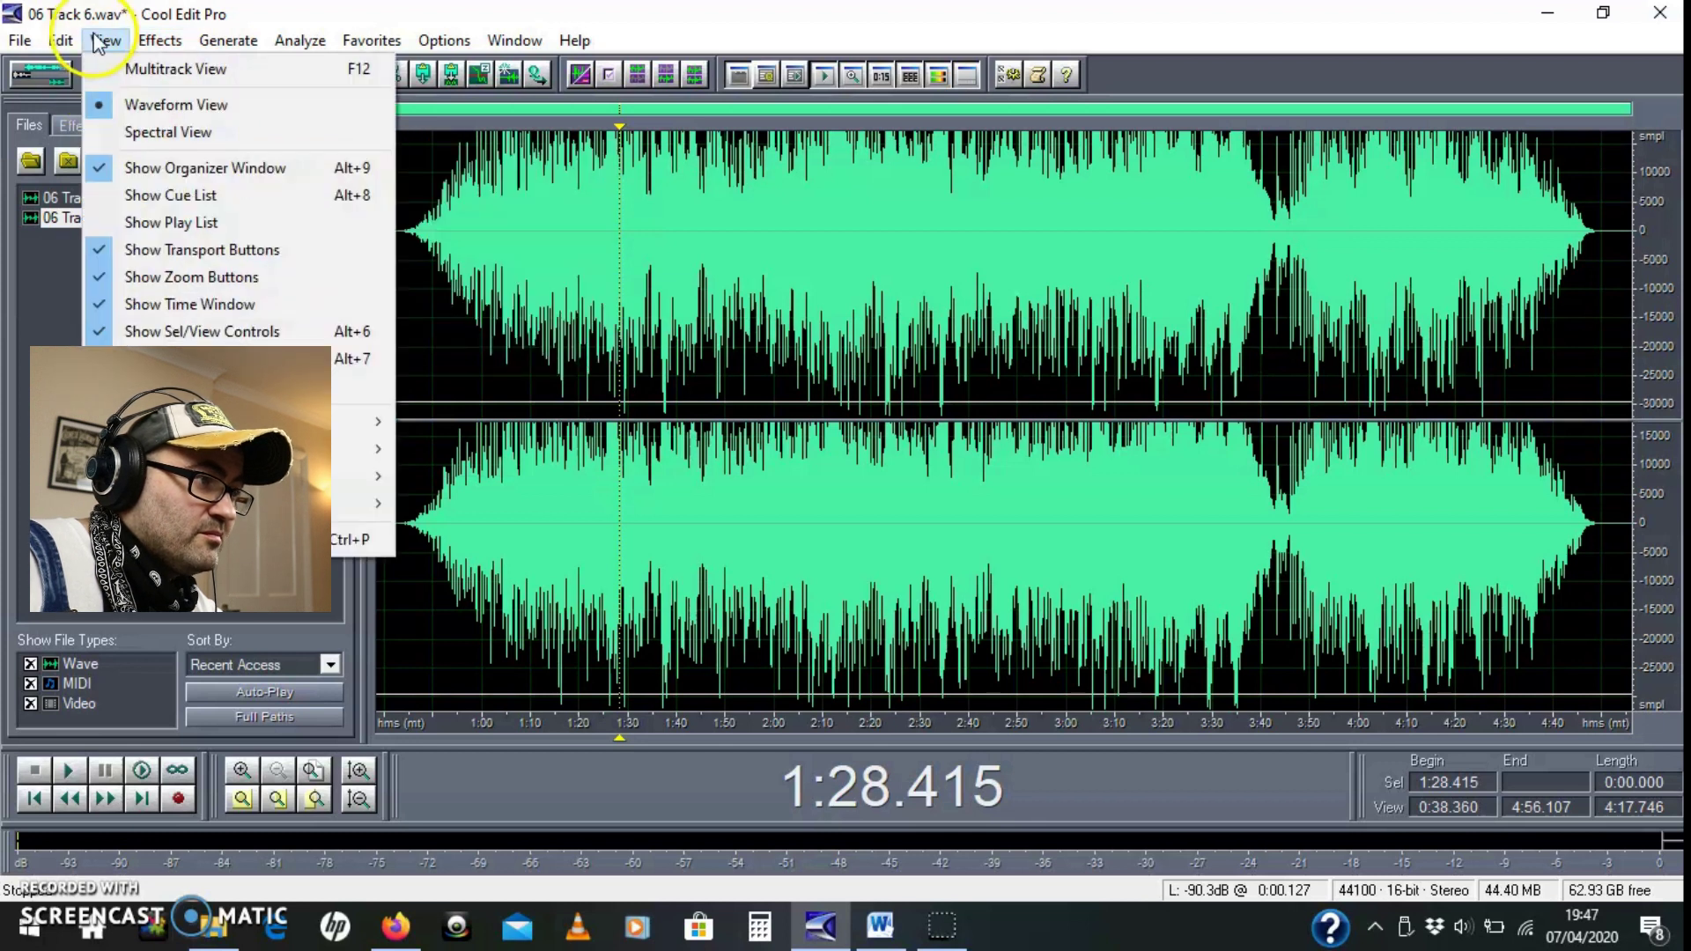
pyautogui.click(159, 39)
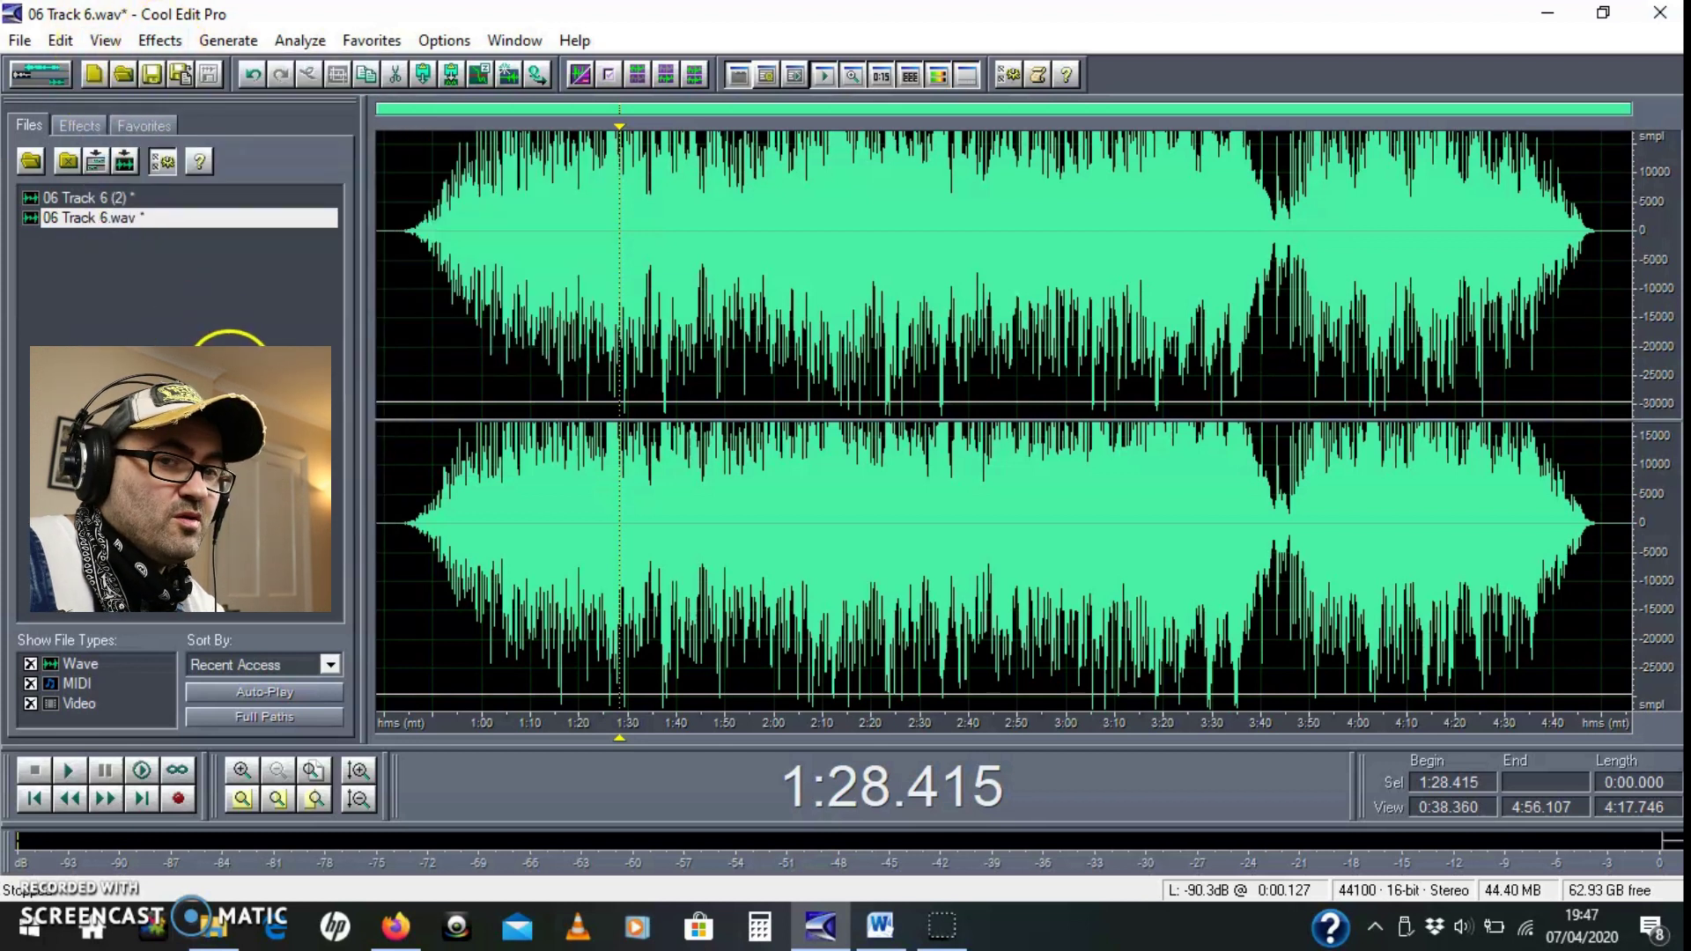